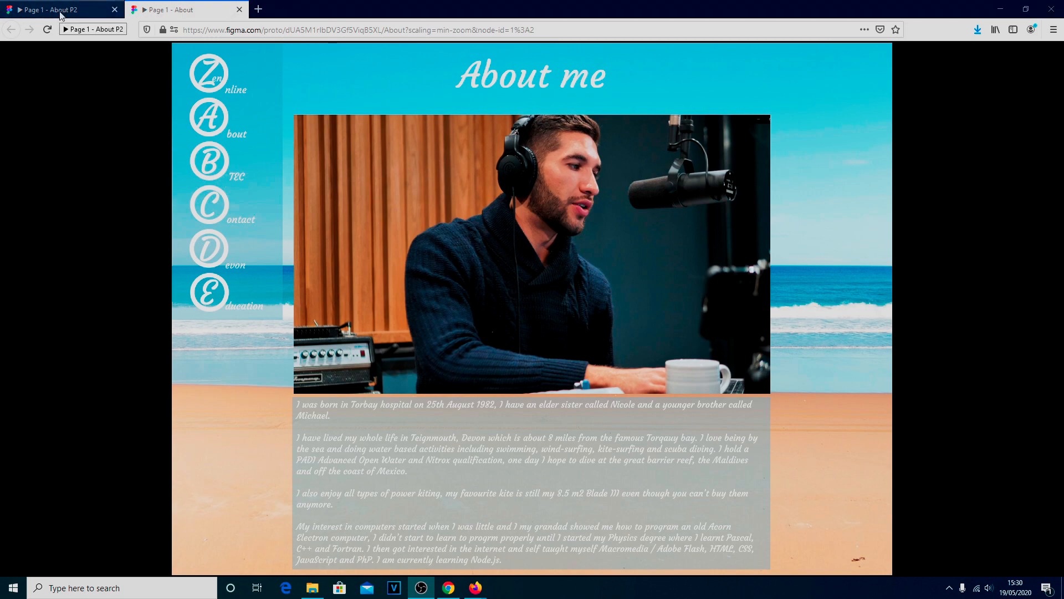
# View the About P2 prototype page
pyautogui.click(60, 11)
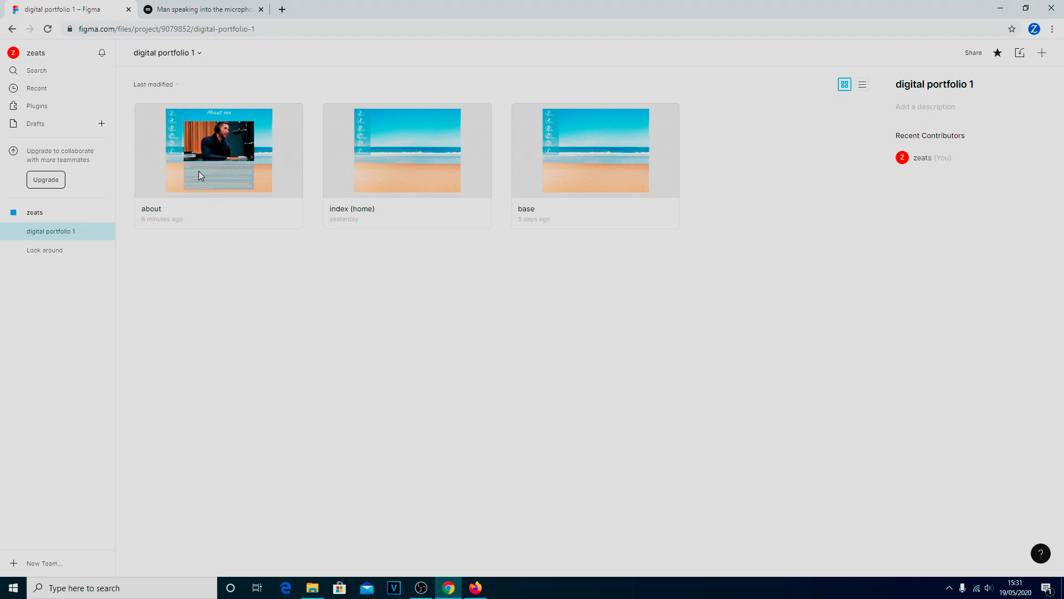
# Open the base file and set the Desktop - 1 frame's height to 960
pyautogui.doubleClick(577, 144)
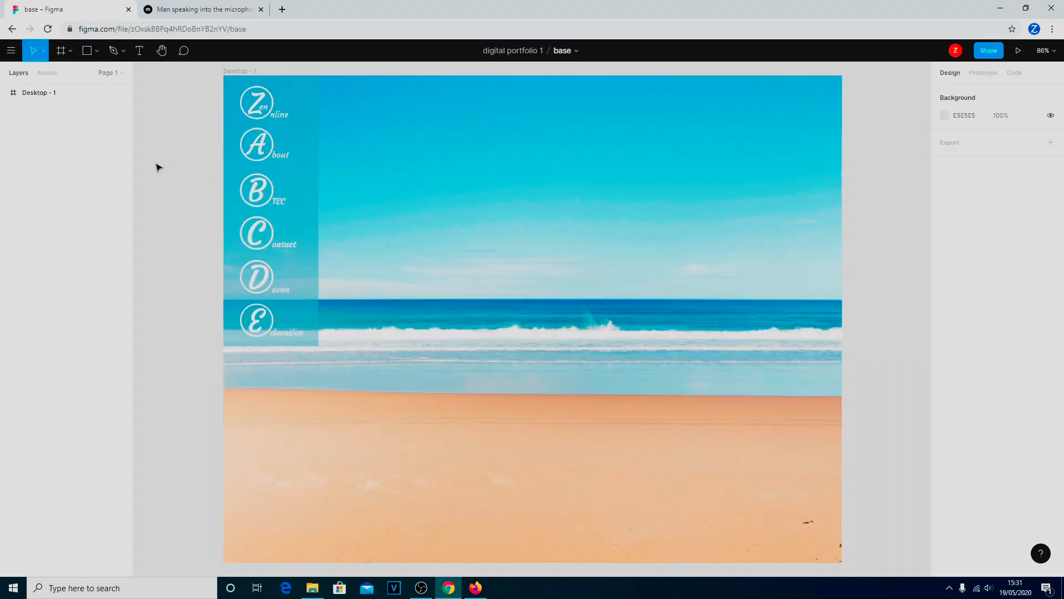
pyautogui.click(49, 92)
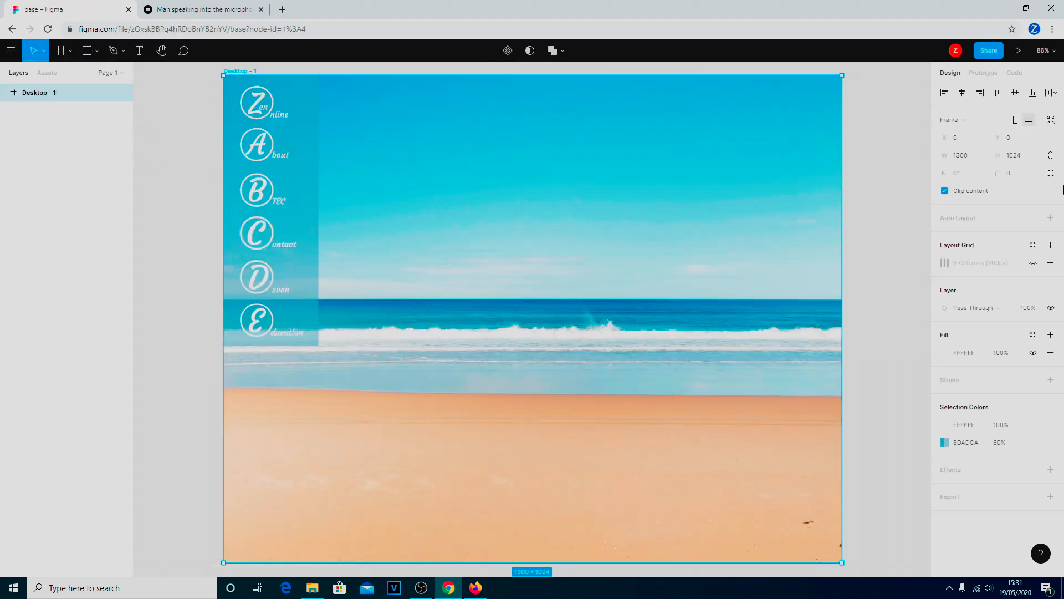
pyautogui.click(1023, 160)
pyautogui.write('960')
pyautogui.press('Return')
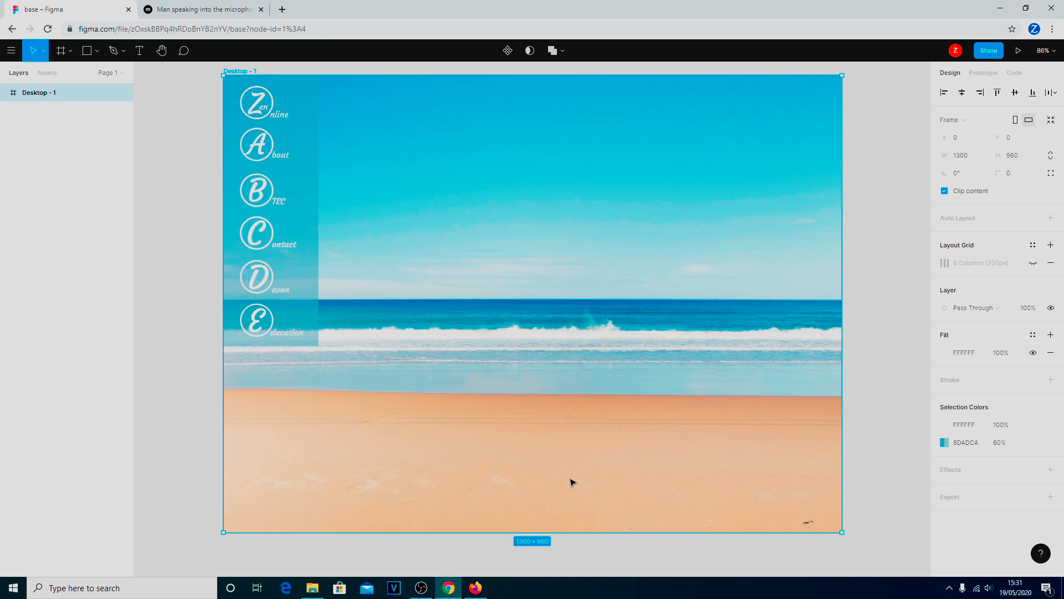
# Go back to the project files, open index (home) and set its Desktop - 1 frame's height to 960
pyautogui.click(19, 54)
pyautogui.click(34, 75)
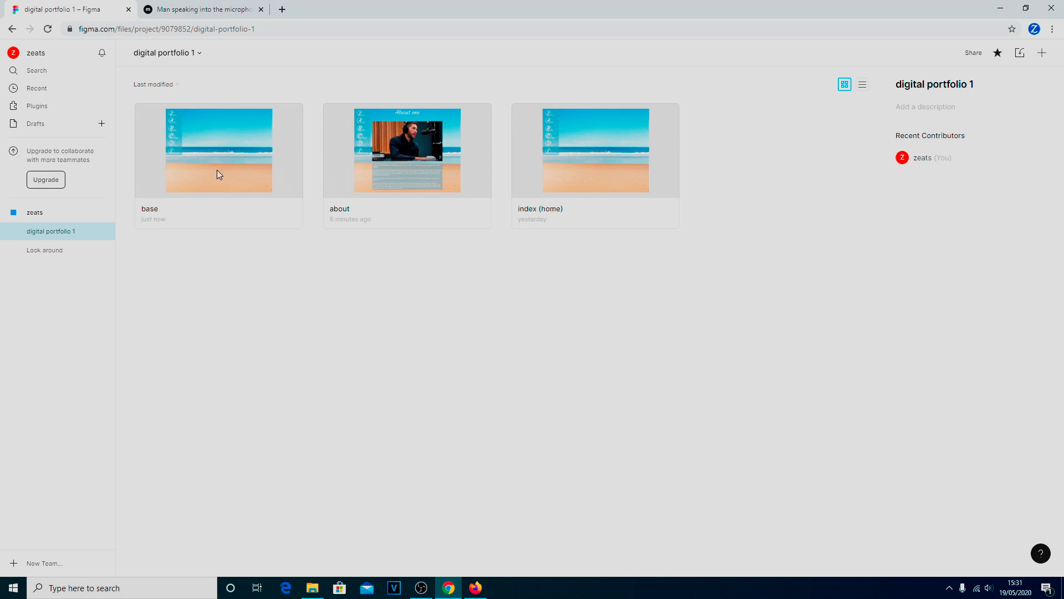
pyautogui.doubleClick(633, 163)
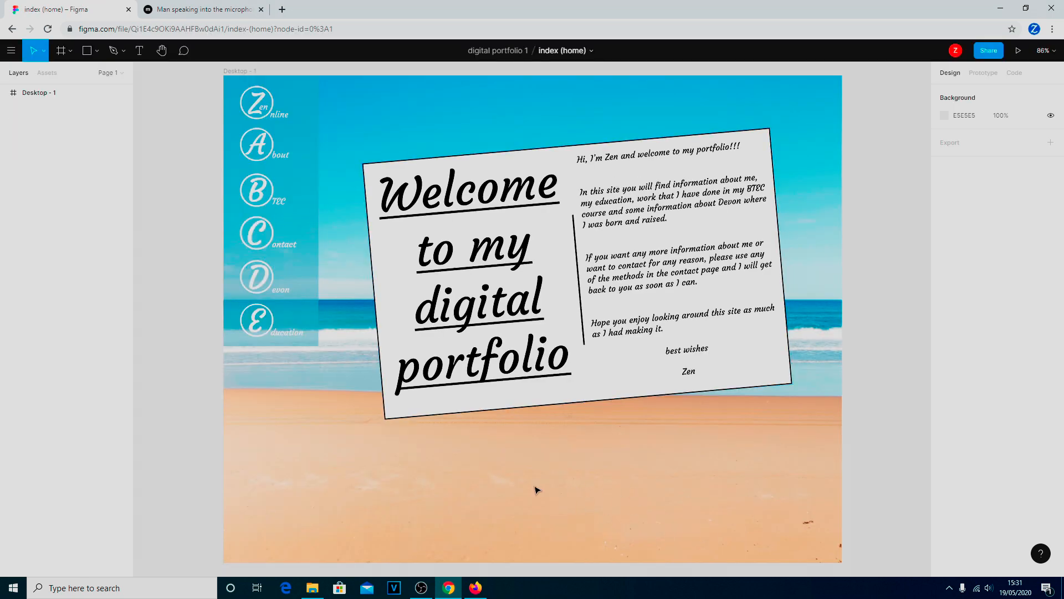
pyautogui.click(25, 93)
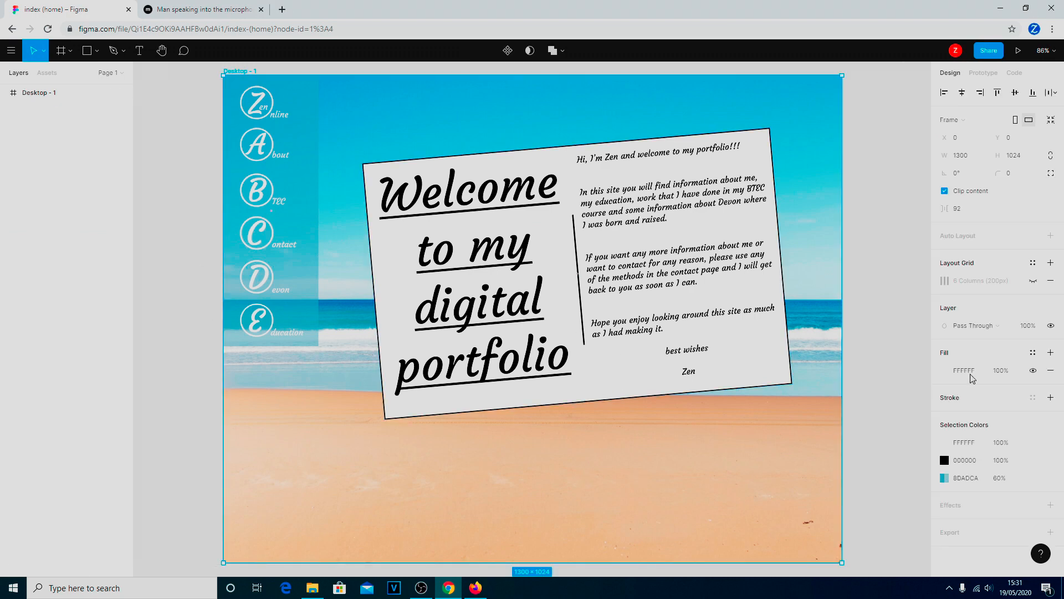
pyautogui.click(1023, 159)
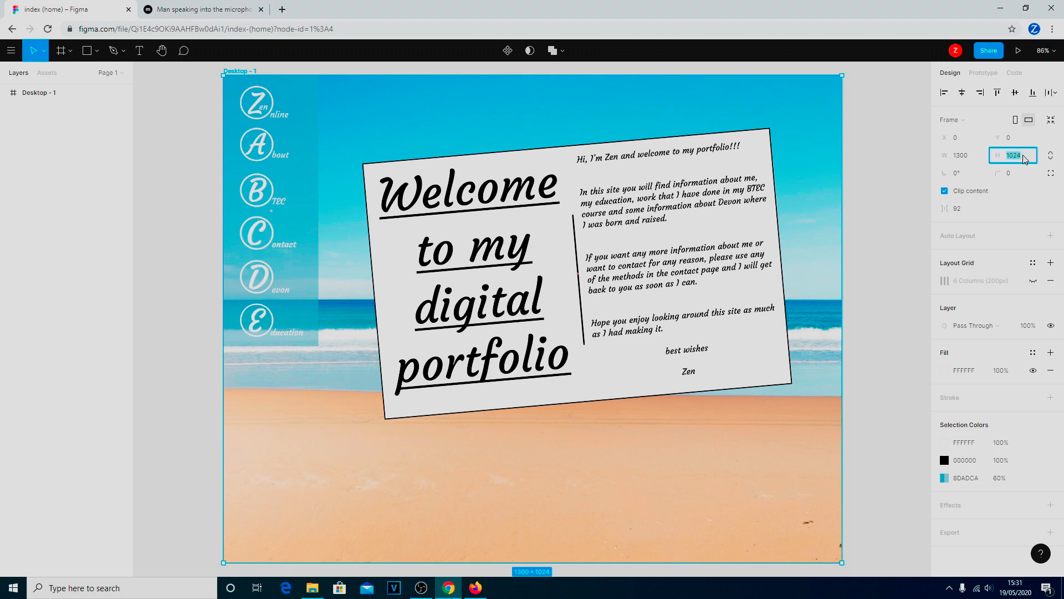
pyautogui.write('9')
pyautogui.press('Return')
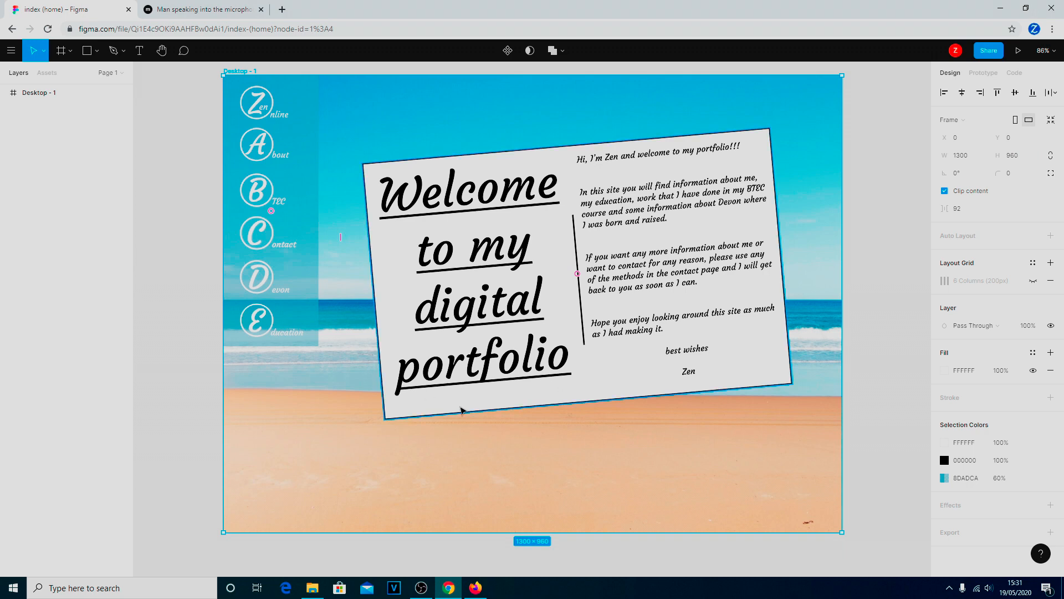
# Return to the project files and duplicate the about file
pyautogui.click(9, 51)
pyautogui.click(33, 75)
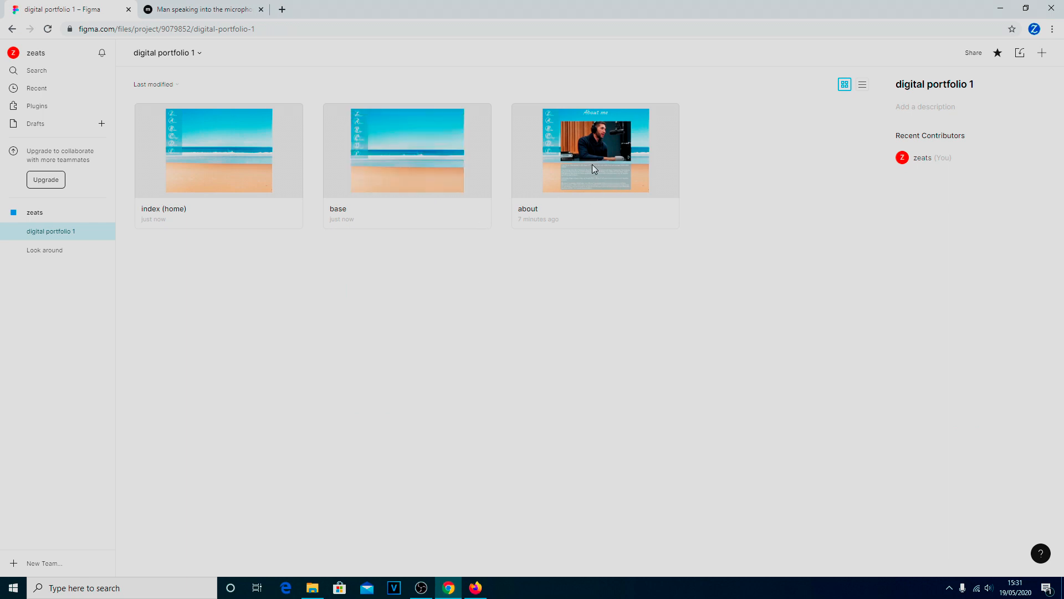
pyautogui.click(600, 187)
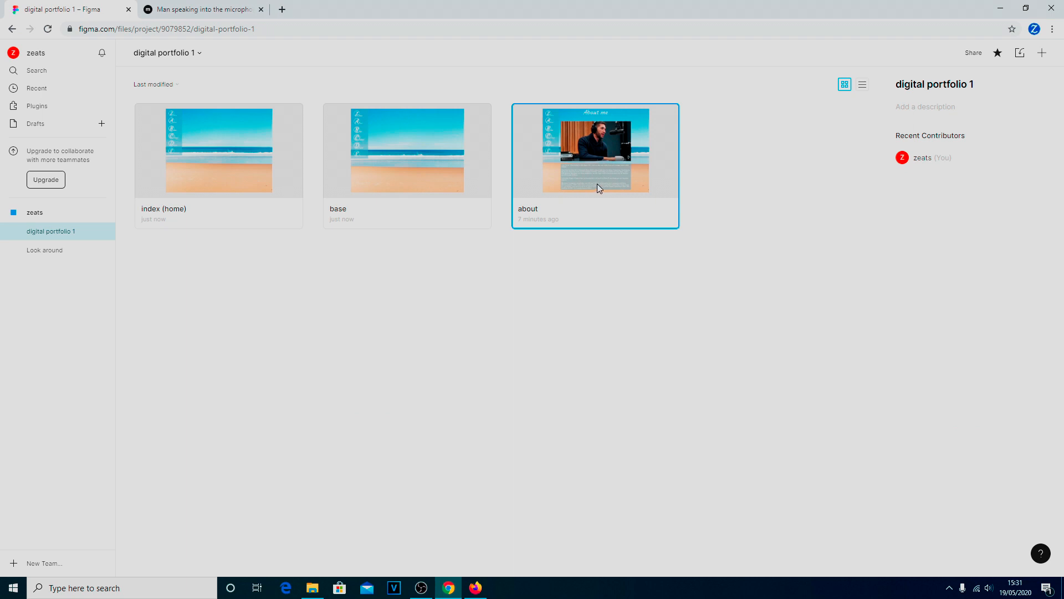
pyautogui.rightClick(592, 182)
pyautogui.click(572, 296)
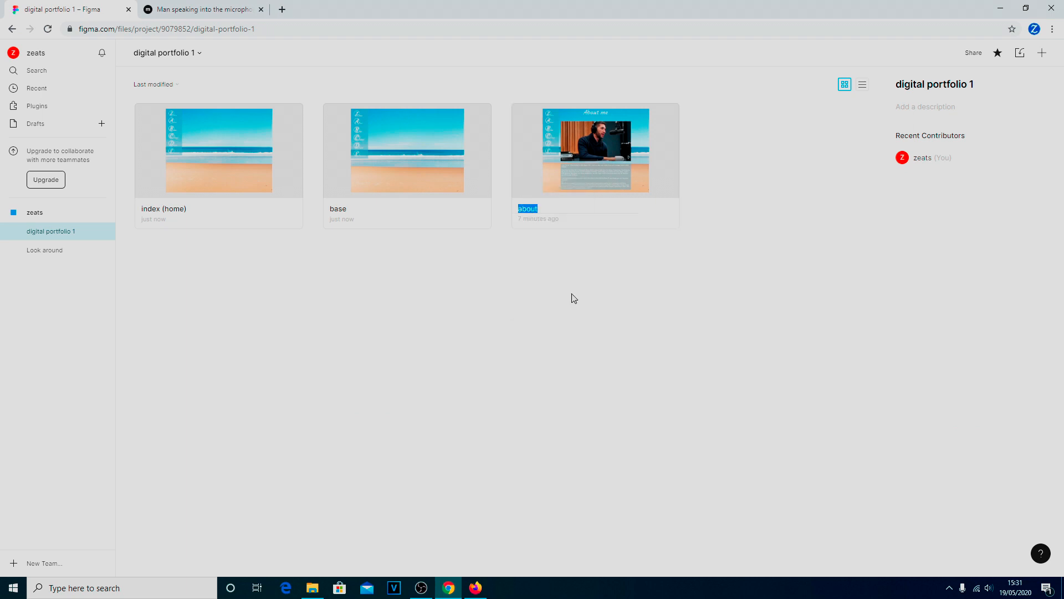
pyautogui.click(628, 302)
pyautogui.rightClick(616, 170)
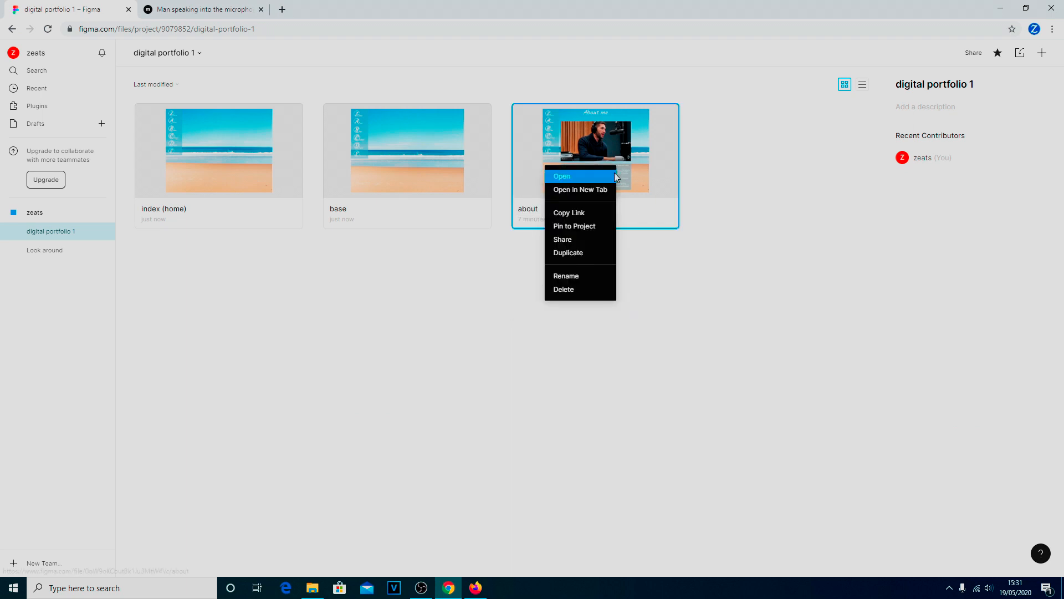
pyautogui.click(583, 247)
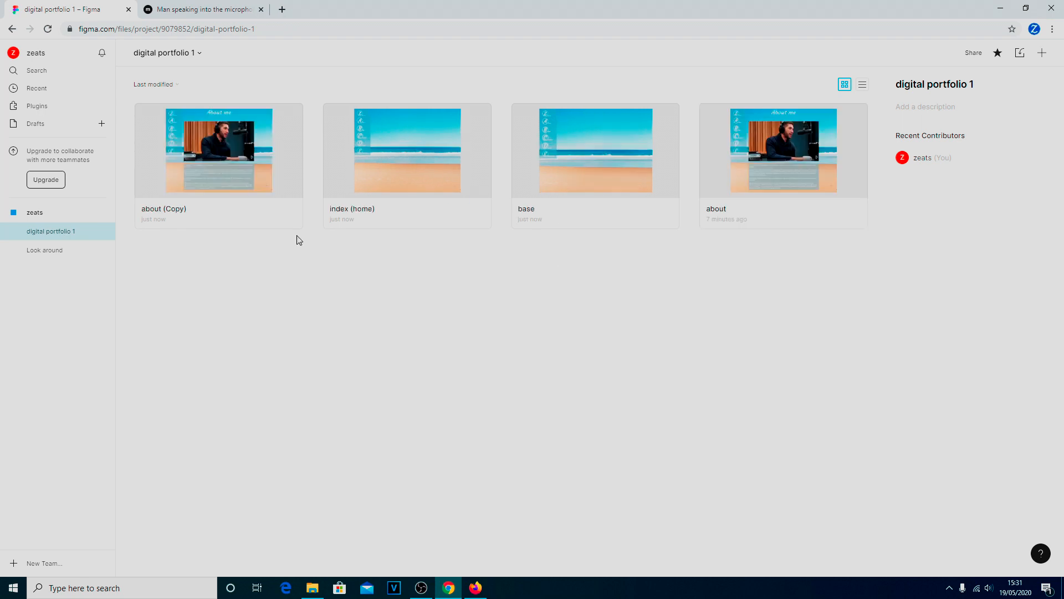
# Rename the duplicated about file as about2
pyautogui.click(182, 210)
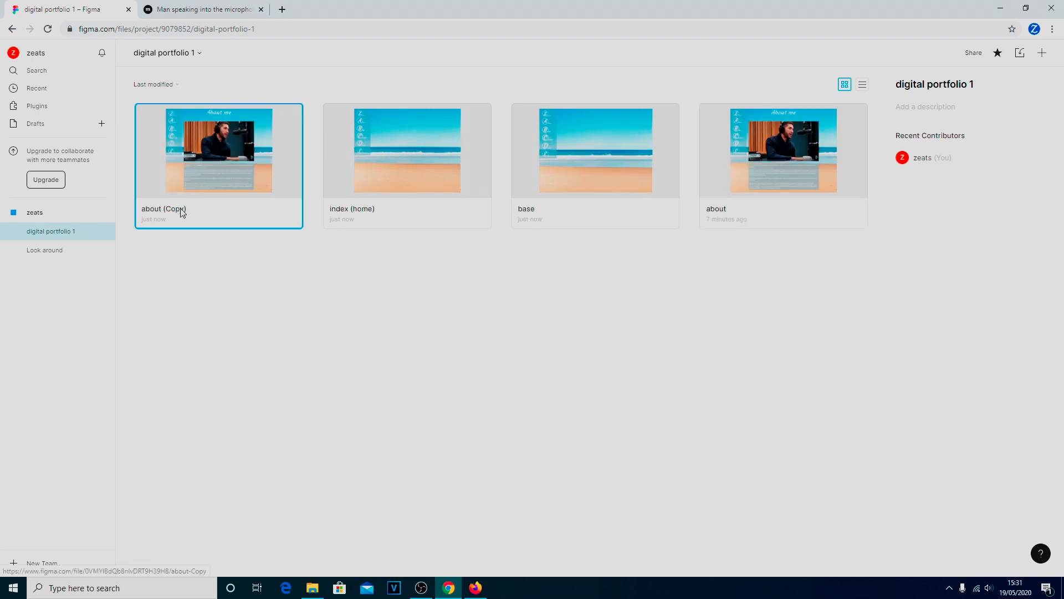
pyautogui.rightClick(181, 209)
pyautogui.click(224, 318)
pyautogui.click(203, 209)
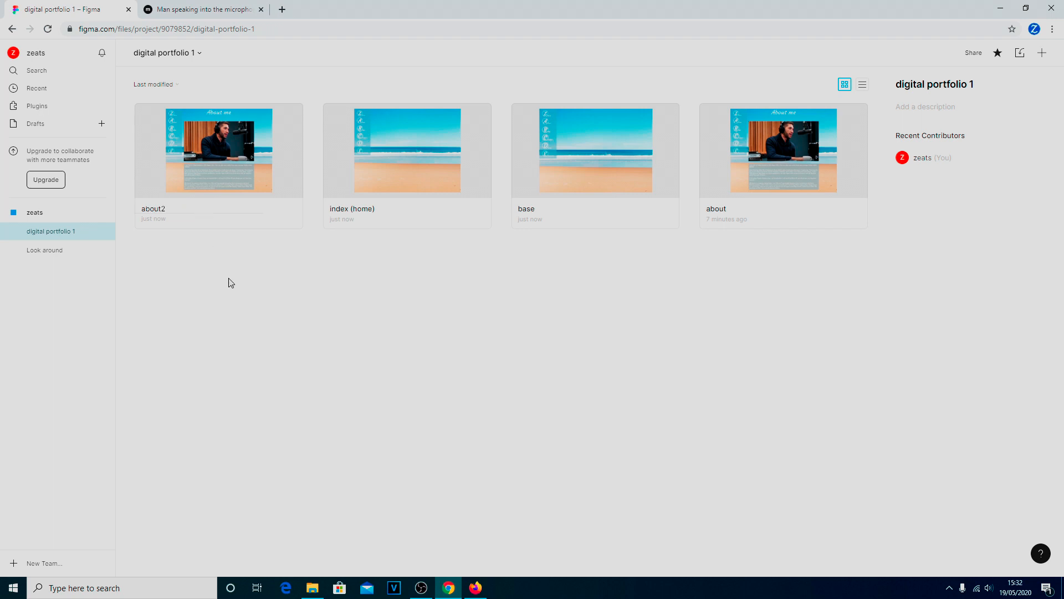
# Open about2 and show the layout grid of the Desktop - 1 frame
pyautogui.doubleClick(213, 176)
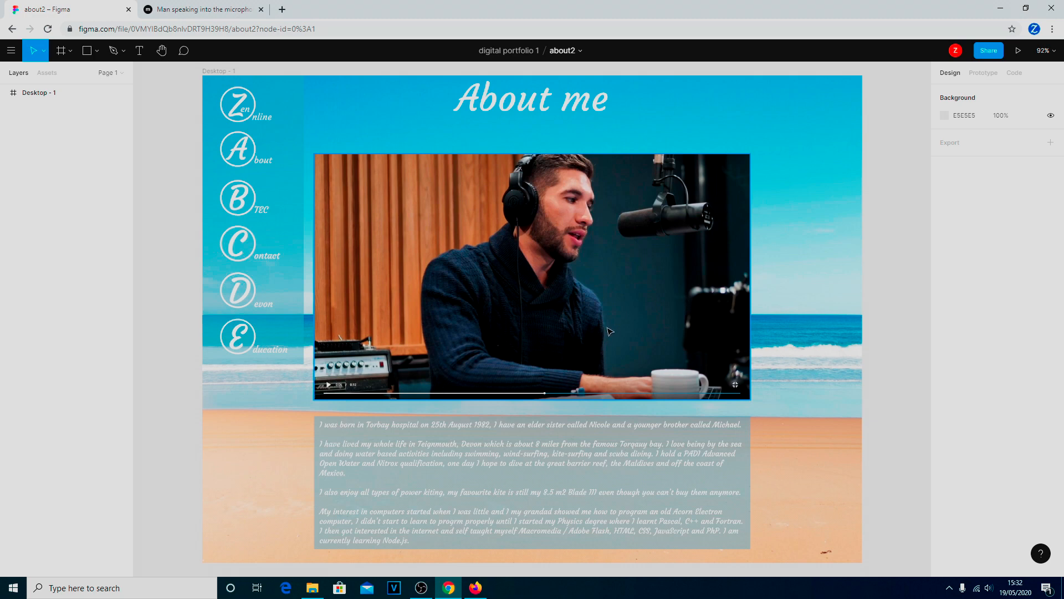
pyautogui.click(31, 95)
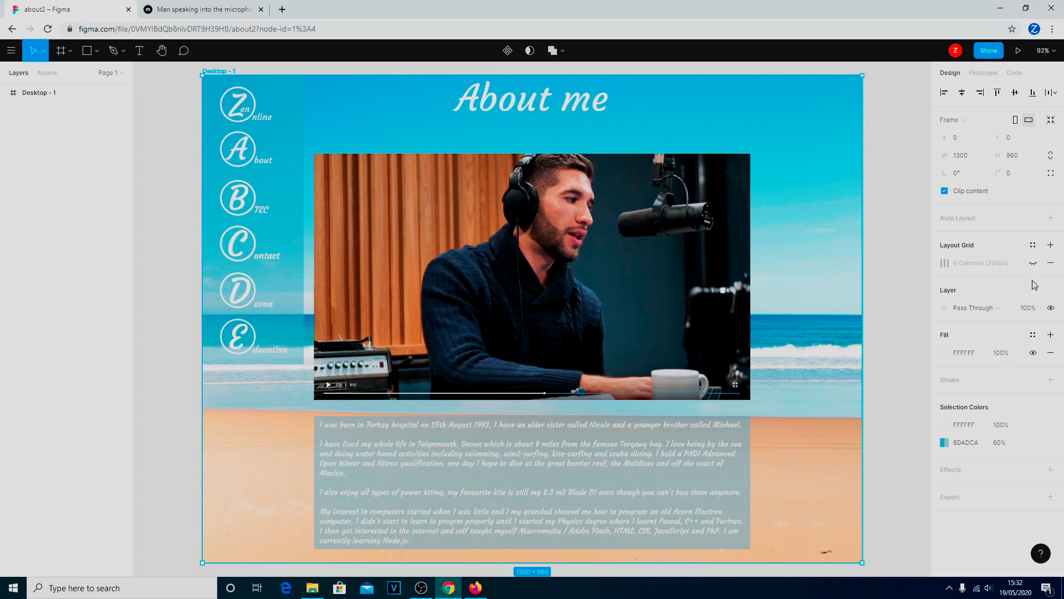
pyautogui.click(1034, 264)
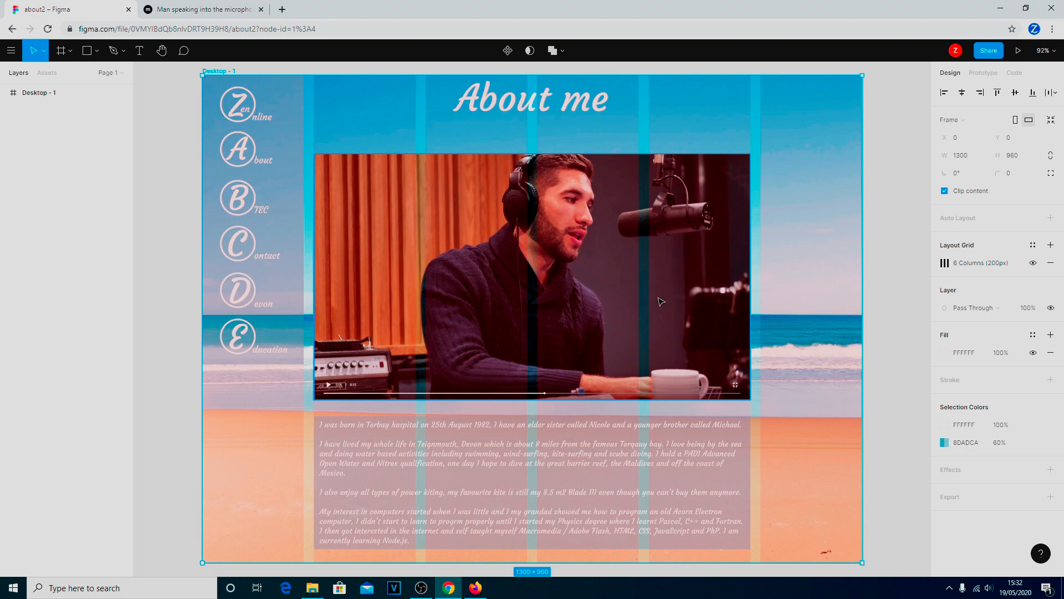
# Shrink the photo to 420 × 237 so it spans the second and third grid columns
pyautogui.click(358, 233)
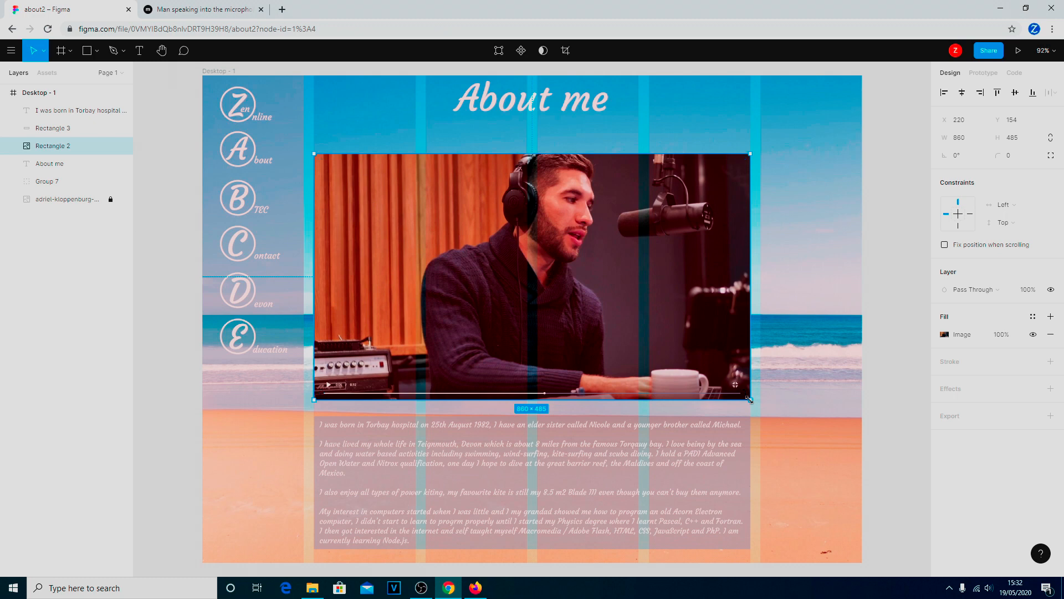
pyautogui.moveTo(744, 395); pyautogui.dragTo(524, 267)
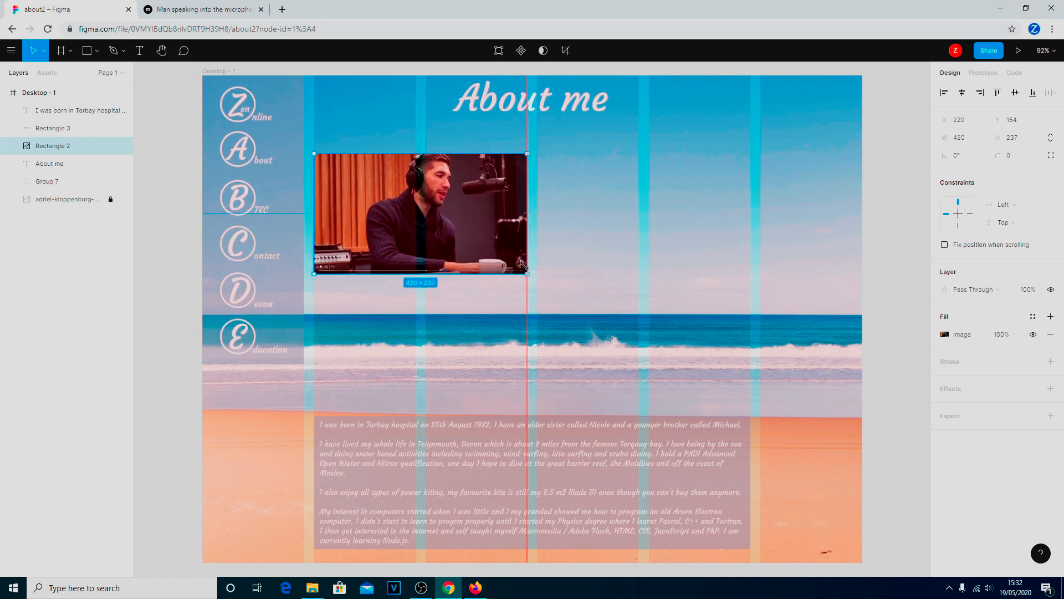
pyautogui.moveTo(524, 266); pyautogui.dragTo(524, 267)
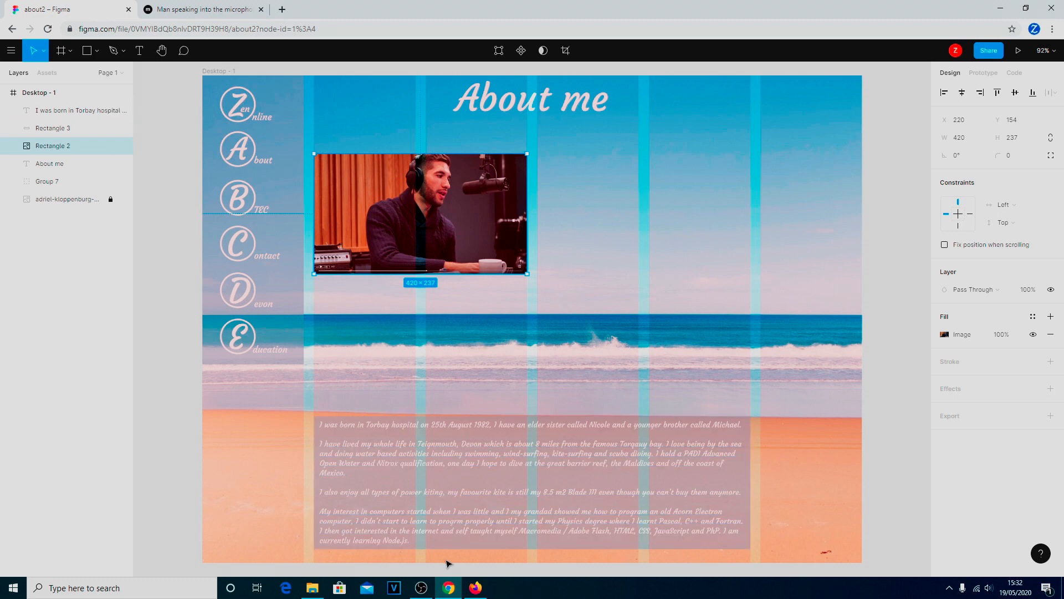
# Move the biography text beside the photo to X 672, Y 157 and resize its text box to 614 × 317
pyautogui.moveTo(504, 468); pyautogui.dragTo(719, 206)
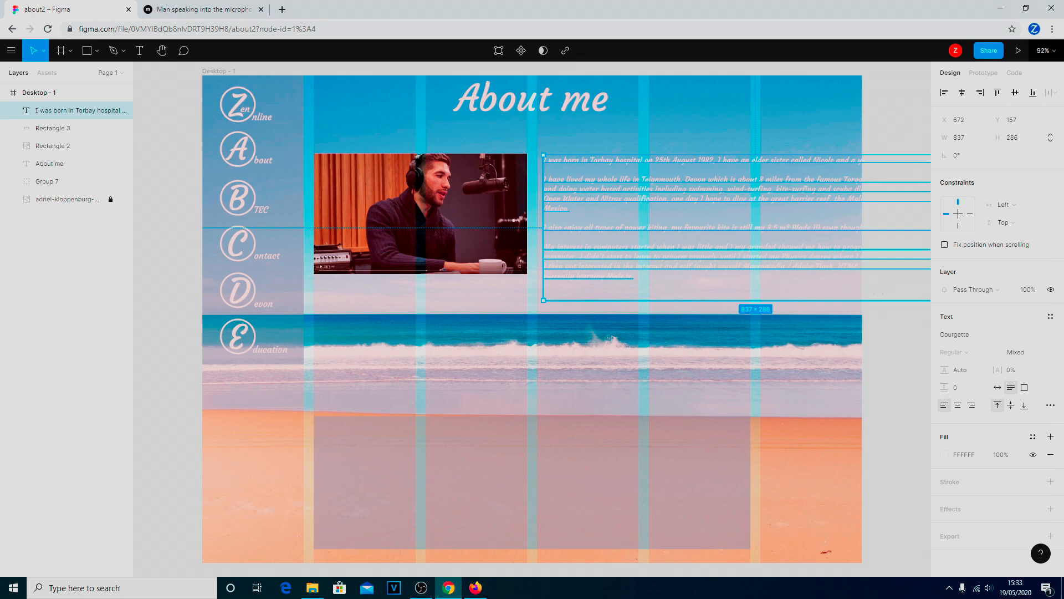
pyautogui.click(1045, 50)
pyautogui.click(1028, 118)
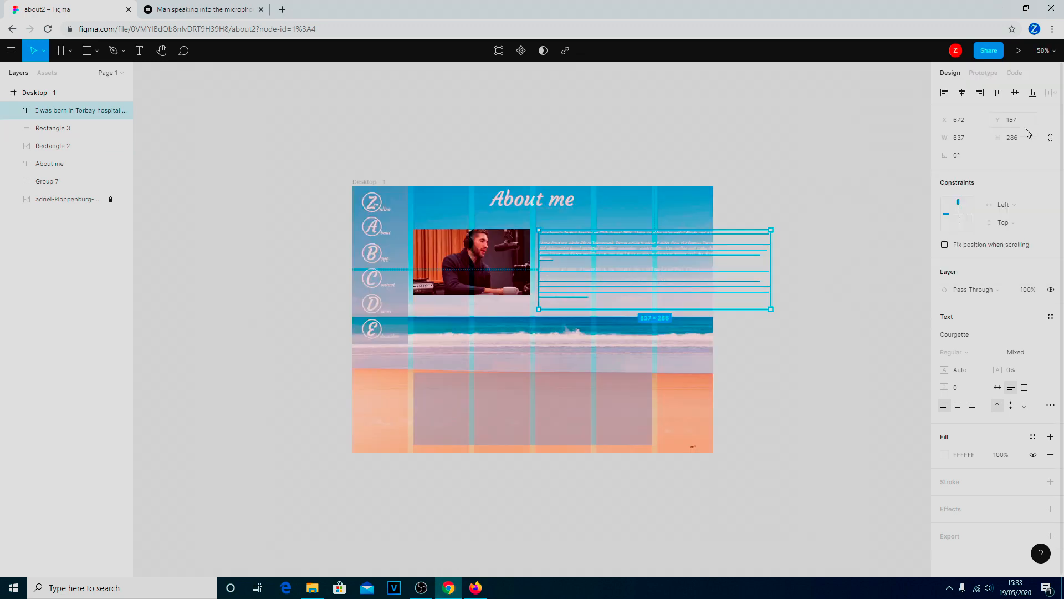
pyautogui.moveTo(769, 309); pyautogui.dragTo(708, 318)
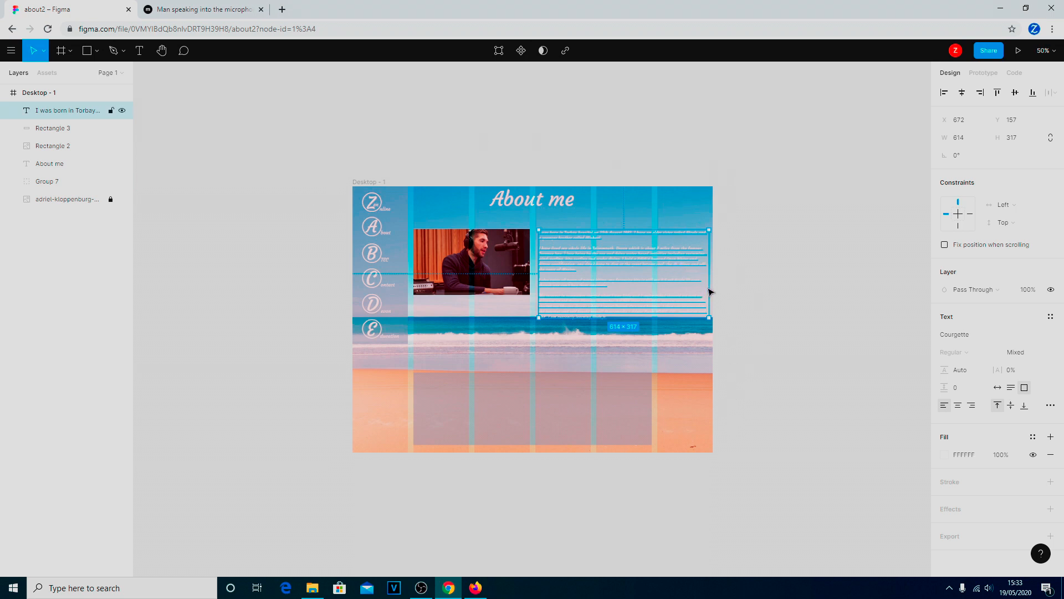
pyautogui.click(1052, 54)
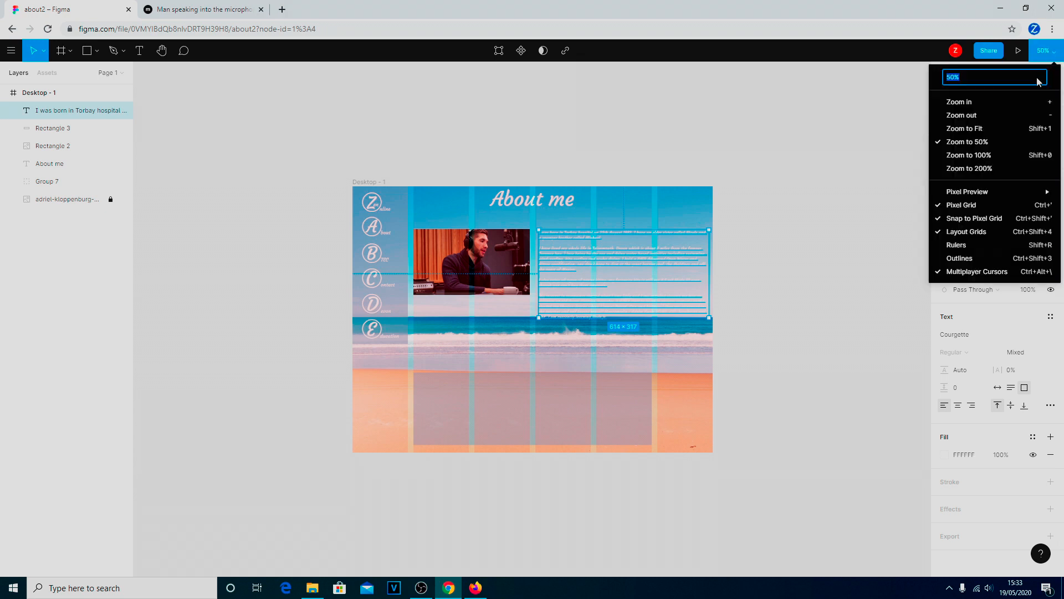
pyautogui.click(1017, 104)
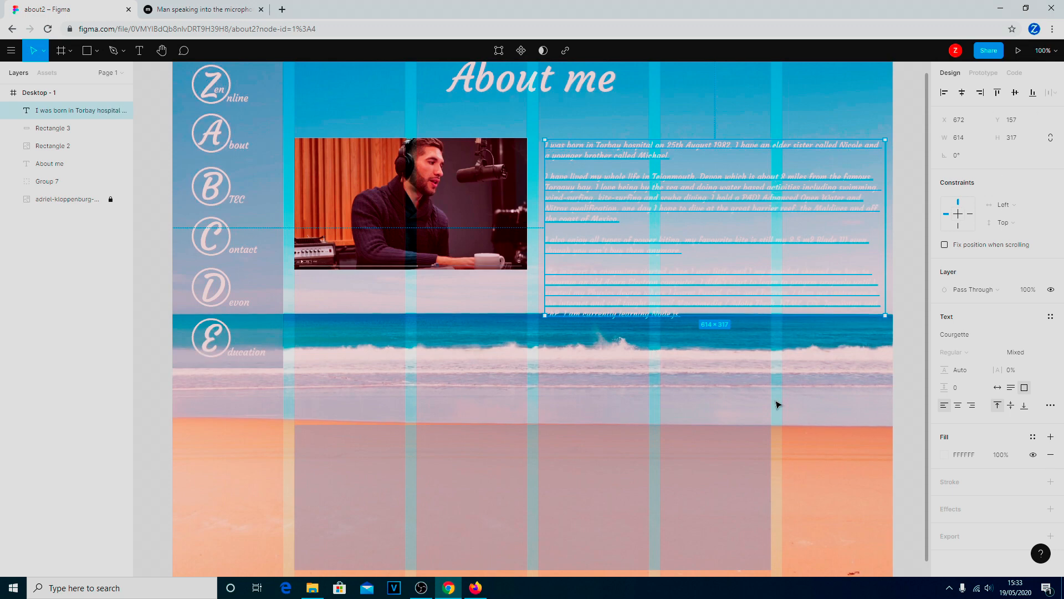
# Move the translucent rectangle behind the biography text to X 660, Y 145 and resize it to cover the text up to the frame's edge
pyautogui.click(463, 485)
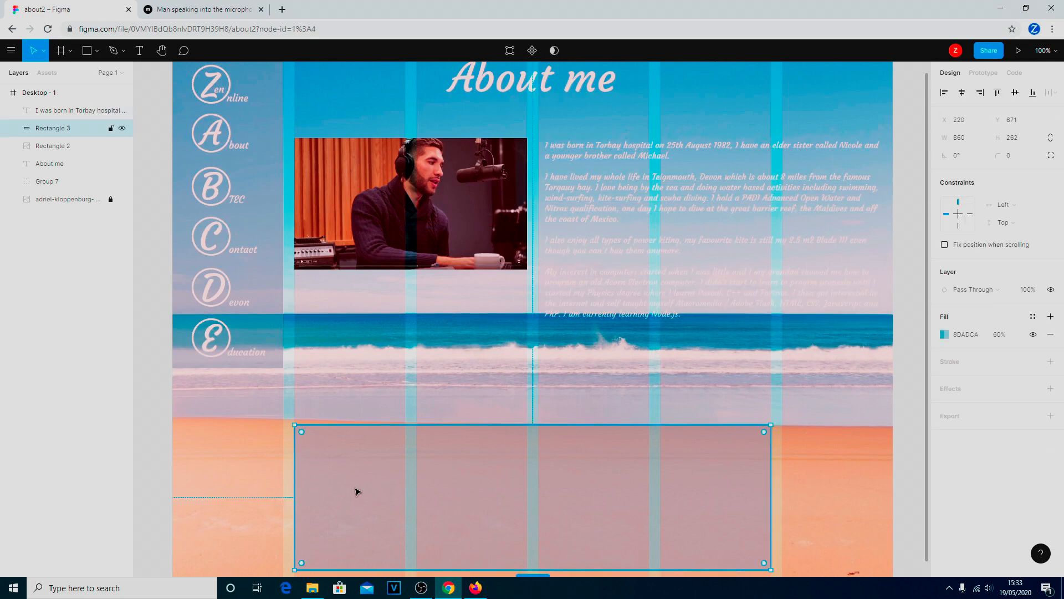
pyautogui.moveTo(357, 490); pyautogui.dragTo(599, 198)
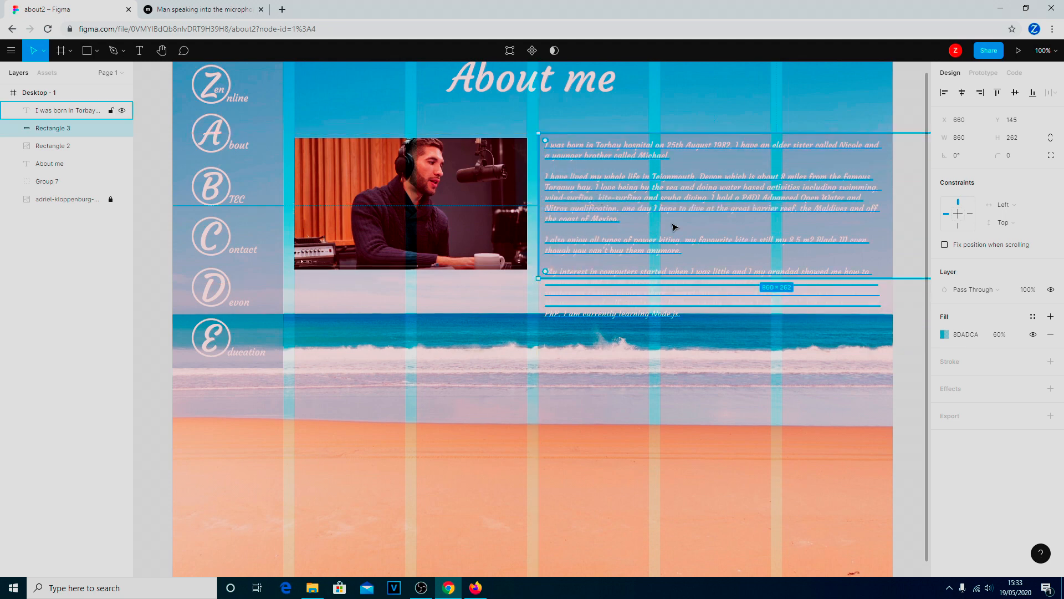
pyautogui.click(1056, 52)
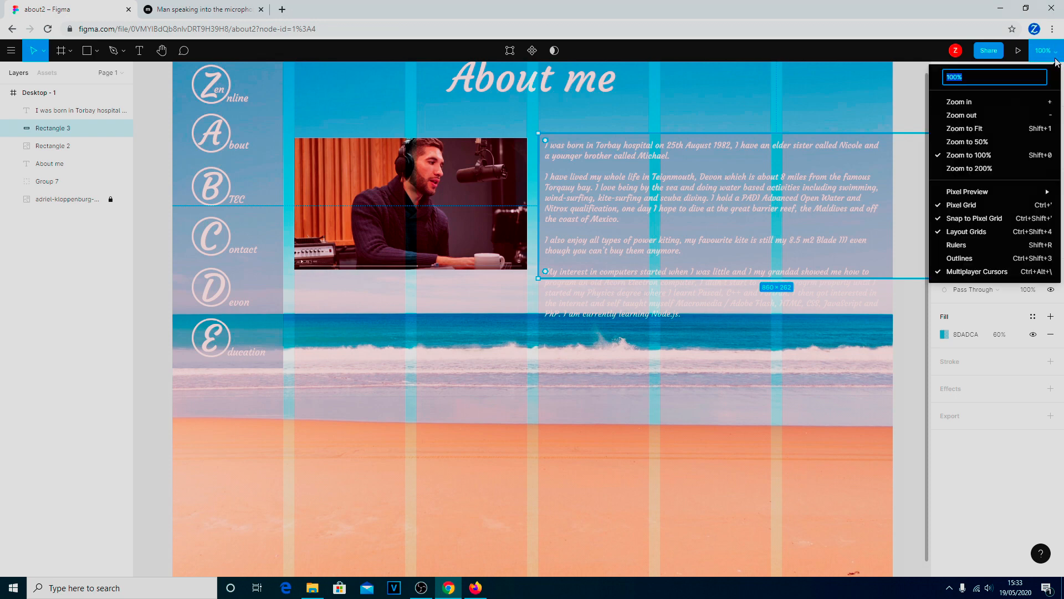
pyautogui.click(1017, 113)
pyautogui.moveTo(770, 299); pyautogui.dragTo(713, 333)
pyautogui.click(798, 316)
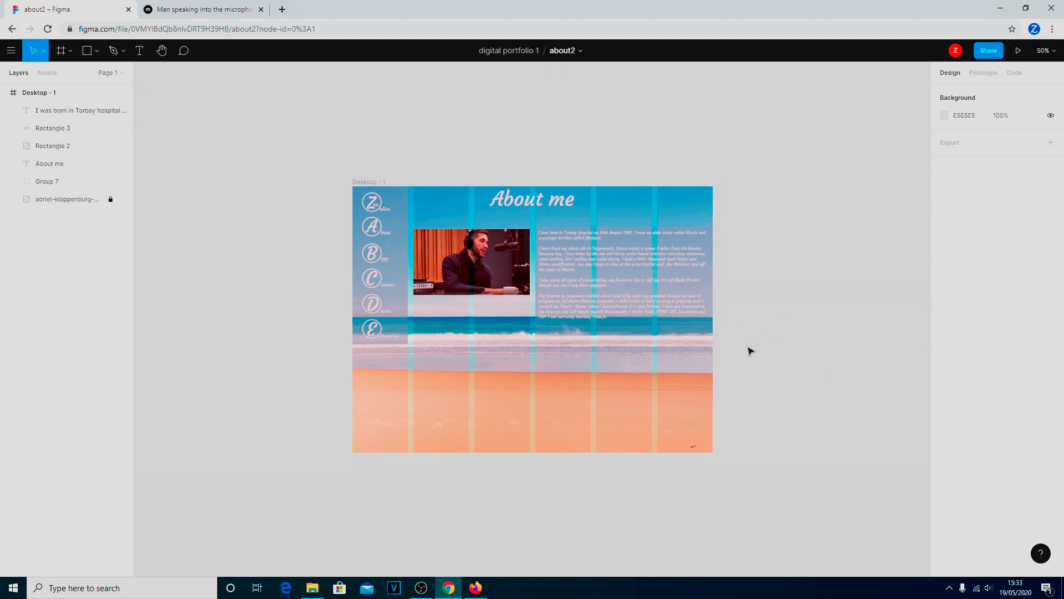
# Set the font size of all the biography text to 15
pyautogui.click(640, 307)
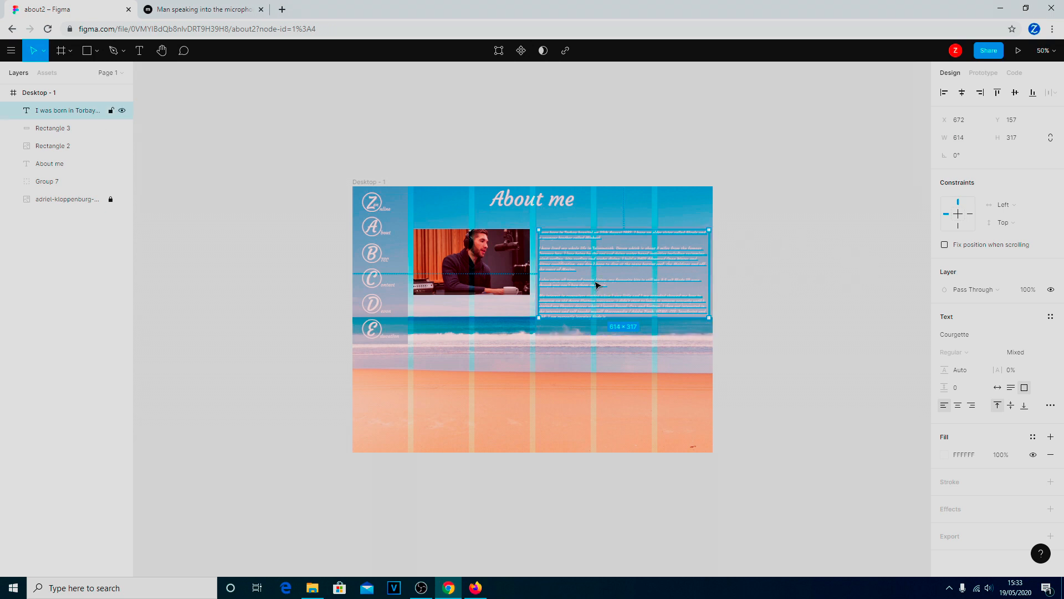
pyautogui.doubleClick(624, 277)
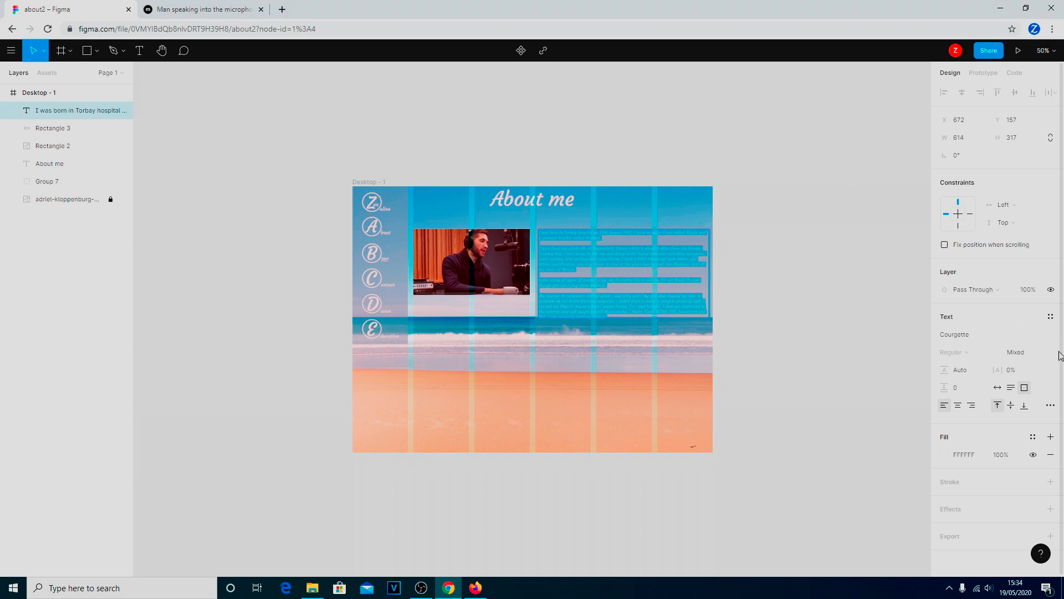
pyautogui.click(1016, 353)
pyautogui.write('15')
pyautogui.press('Return')
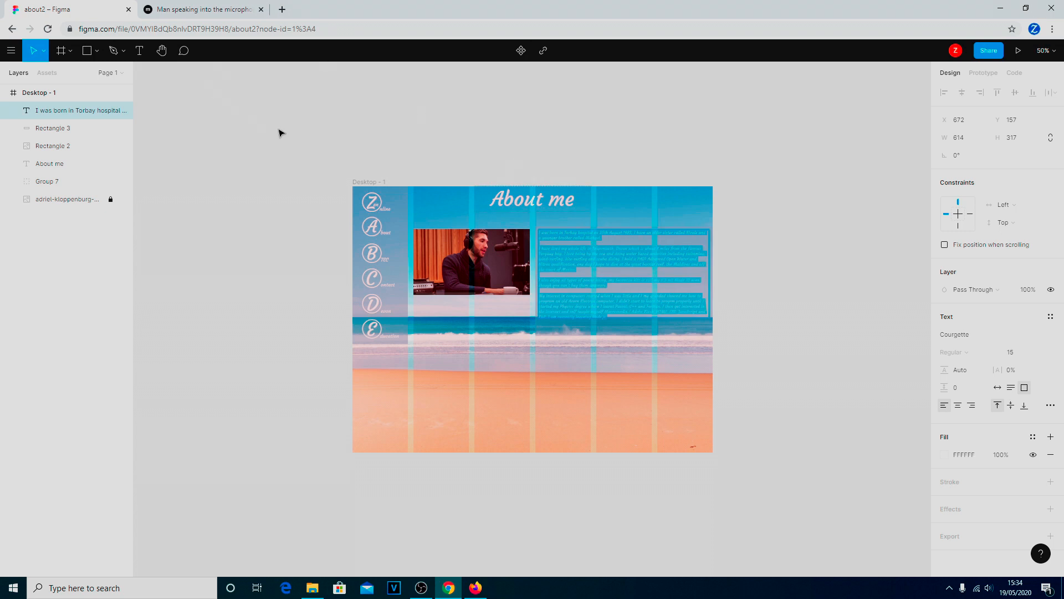
pyautogui.press('Escape')
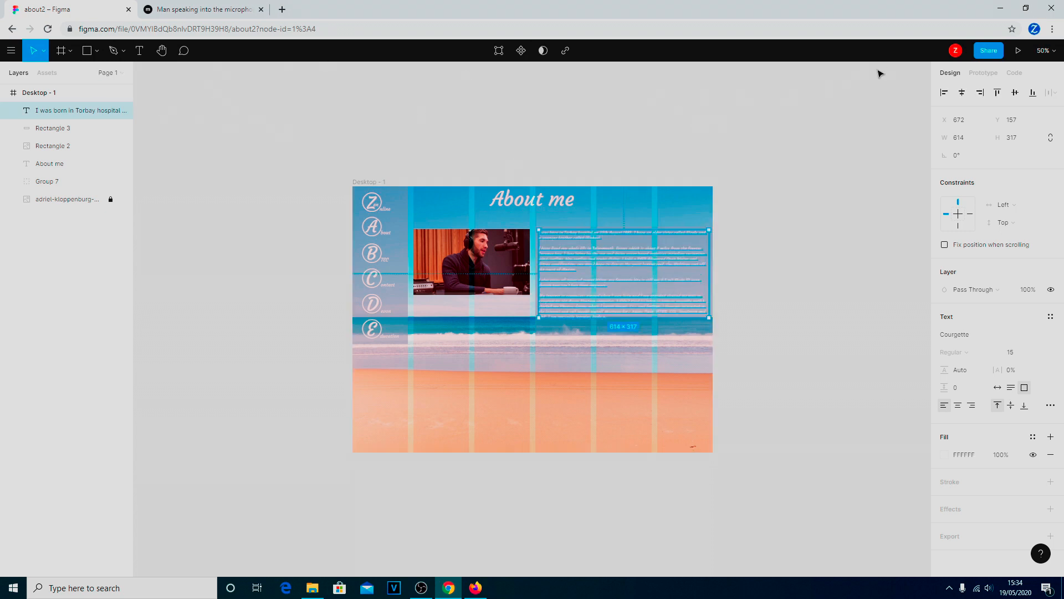
# Preview the About page as a running prototype and return to the design file
pyautogui.click(1018, 51)
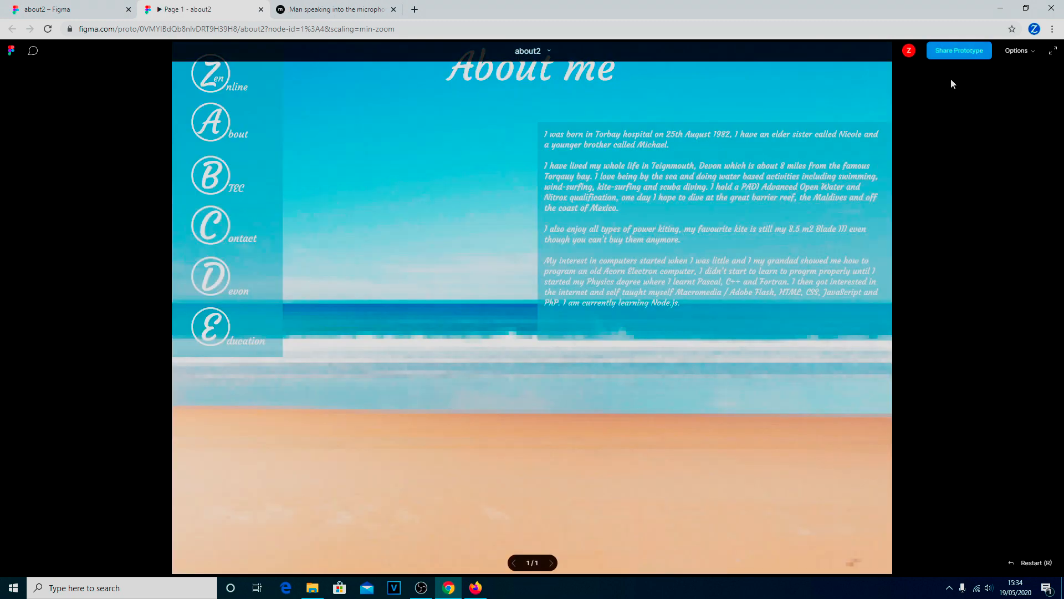
pyautogui.click(1052, 29)
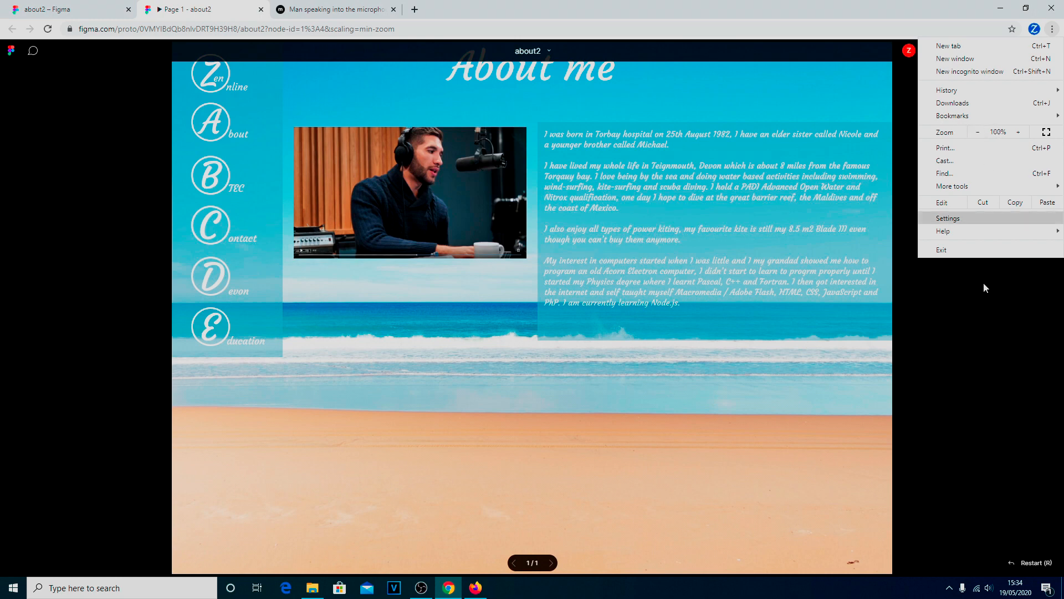
pyautogui.click(971, 327)
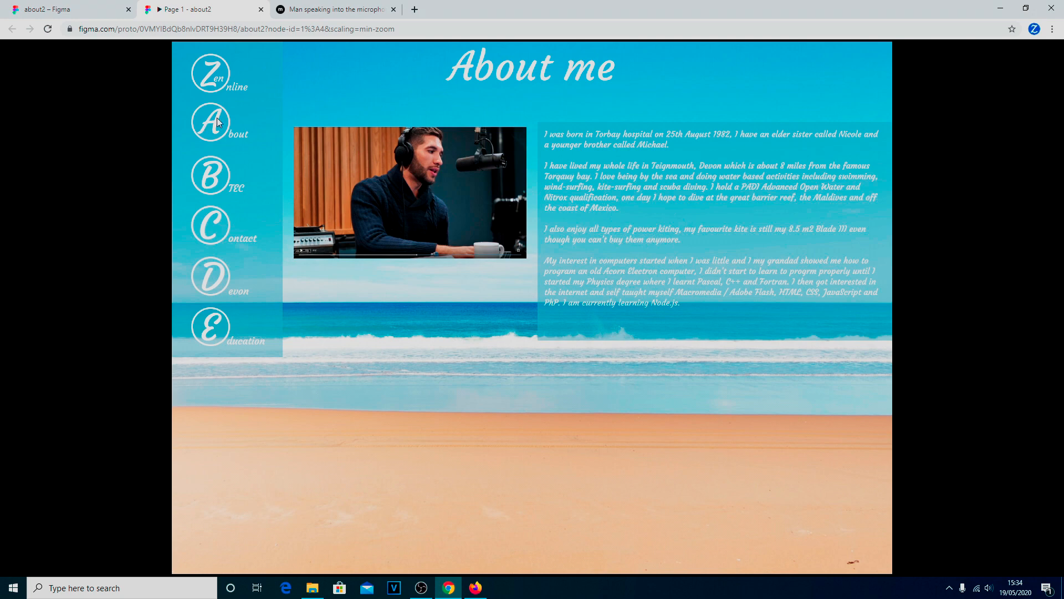
pyautogui.click(59, 9)
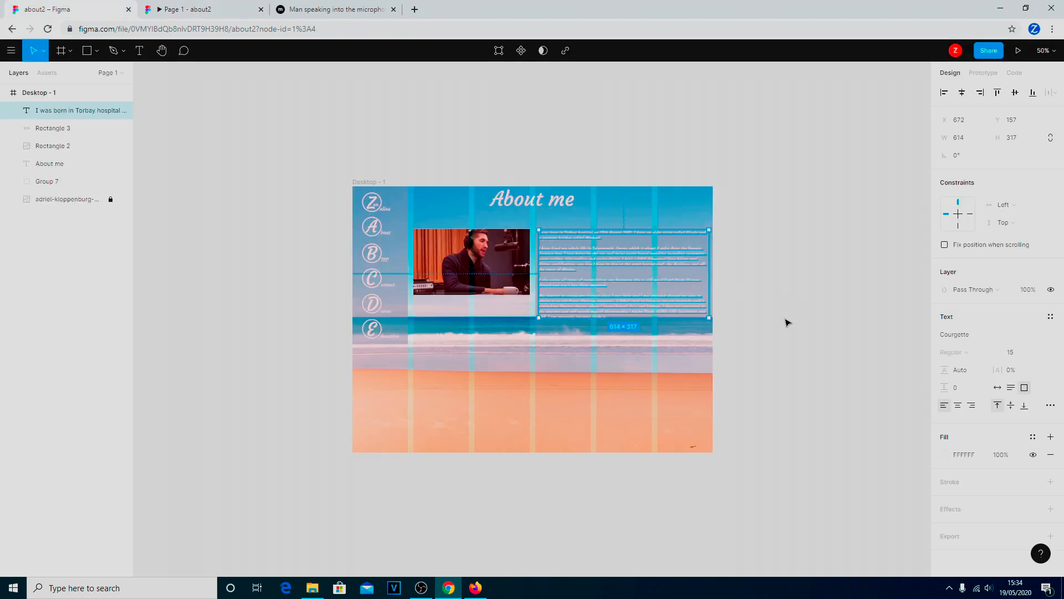
# Set the biography text's font size to 18 and extend the translucent rectangle behind it to a height of 442
pyautogui.click(1047, 52)
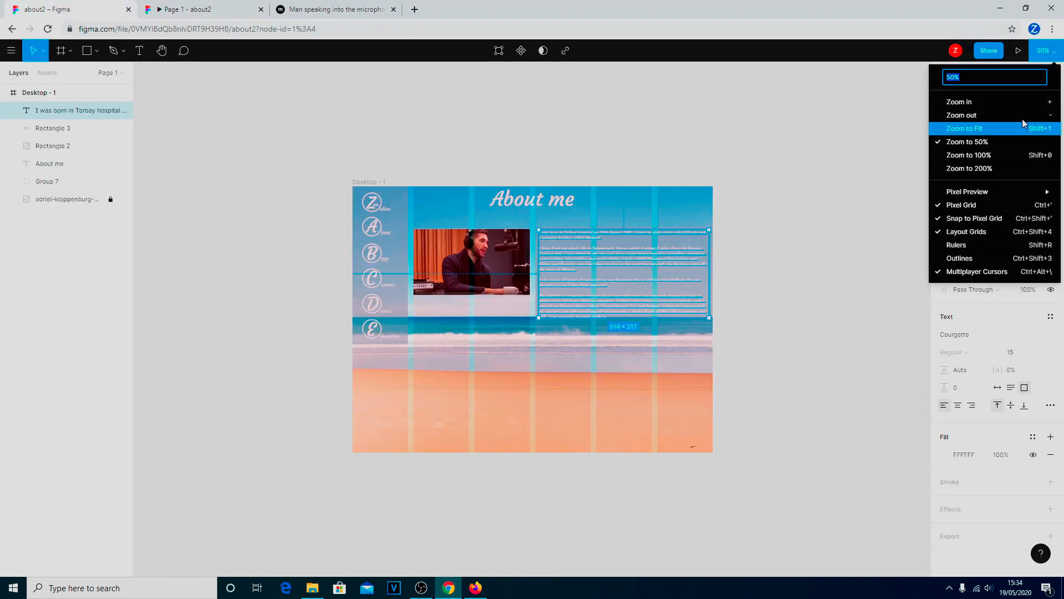
pyautogui.write('100')
pyautogui.press('Return')
pyautogui.doubleClick(696, 292)
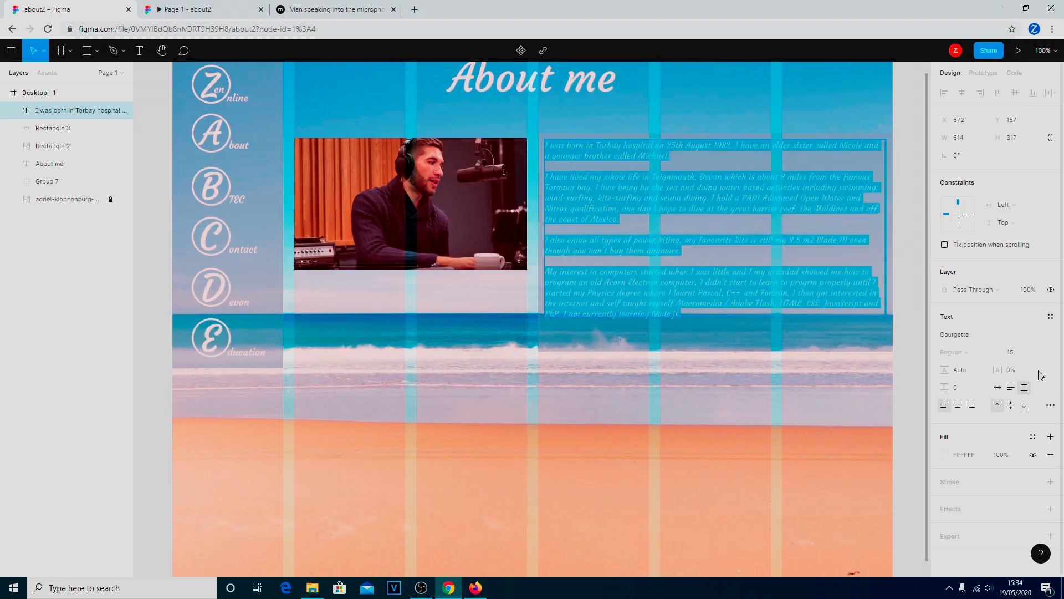
pyautogui.click(1037, 351)
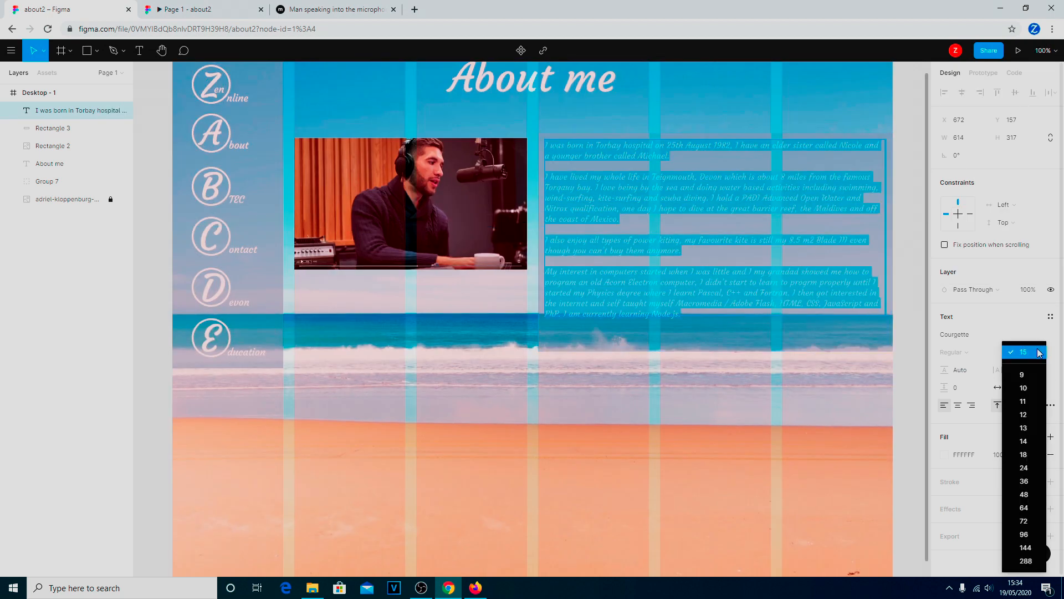
pyautogui.click(1024, 454)
pyautogui.click(701, 317)
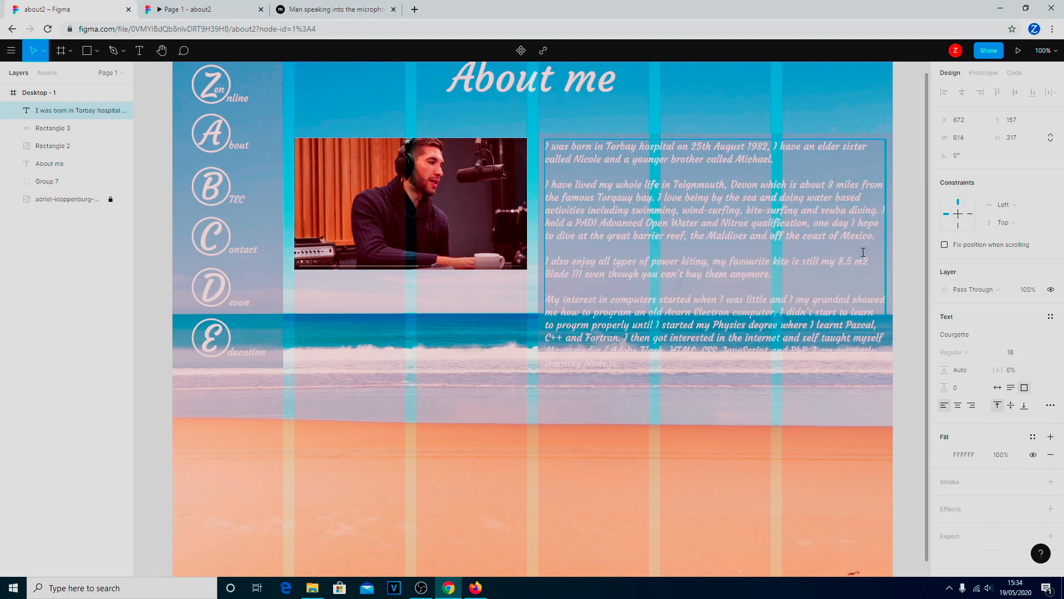
pyautogui.click(50, 128)
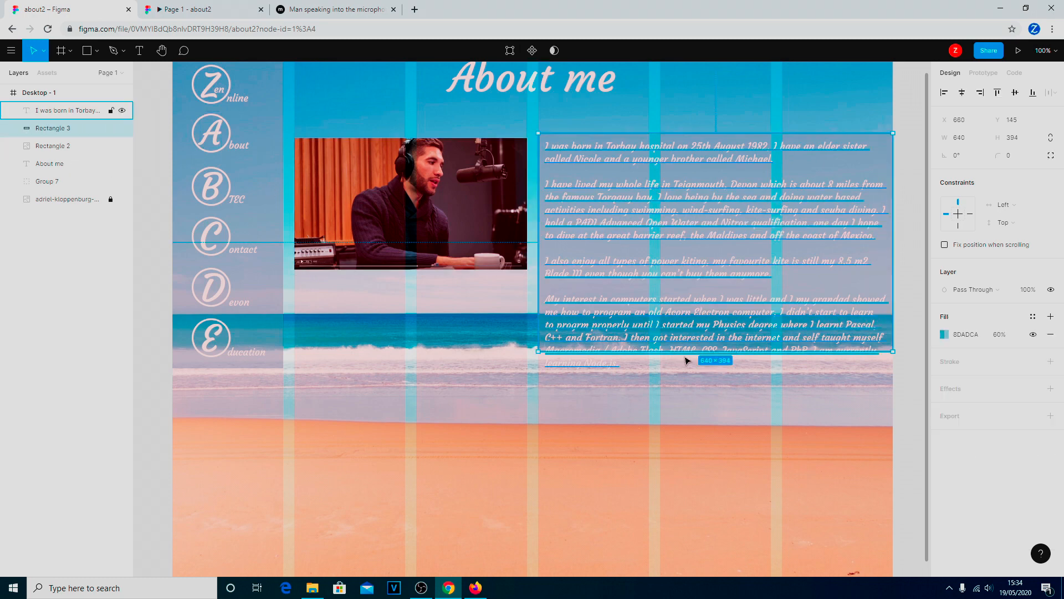
pyautogui.moveTo(708, 352); pyautogui.dragTo(703, 377)
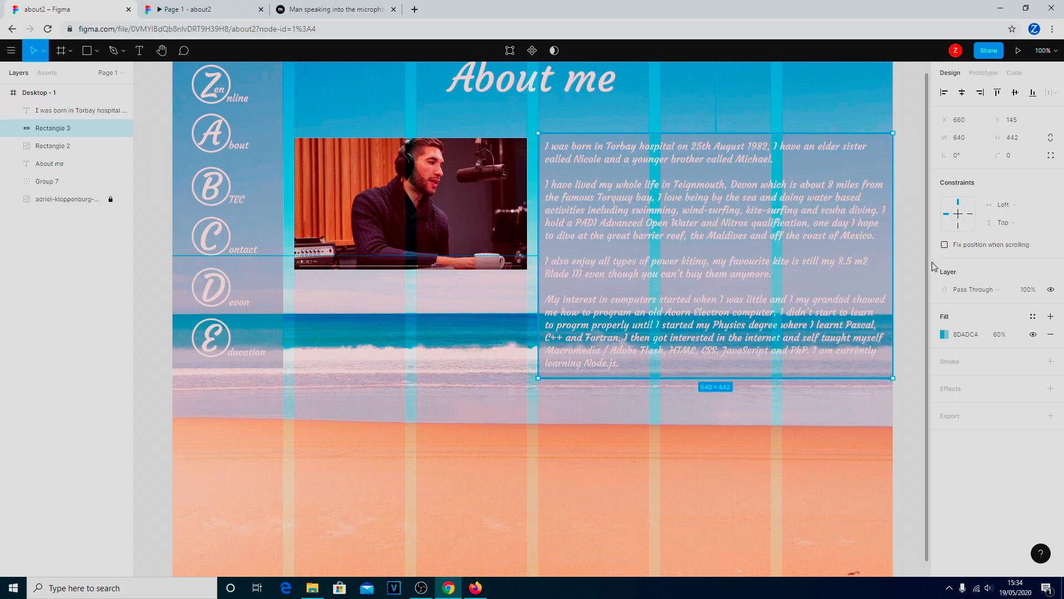
# Move the photo down to X 220, Y 217 and check its placement beside the biography in the prototype preview
pyautogui.click(450, 194)
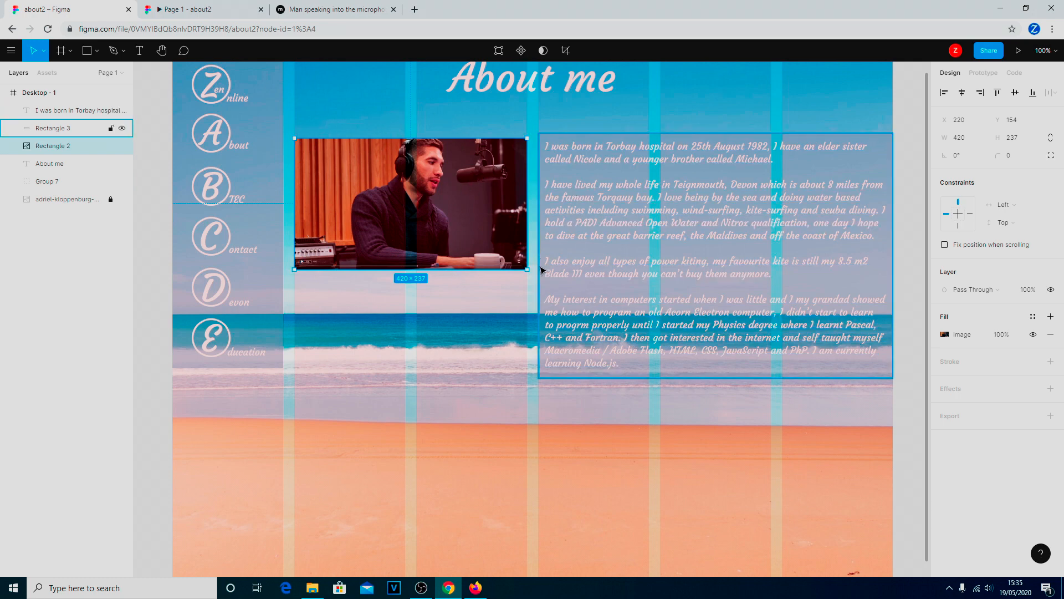
pyautogui.moveTo(413, 204); pyautogui.dragTo(411, 227)
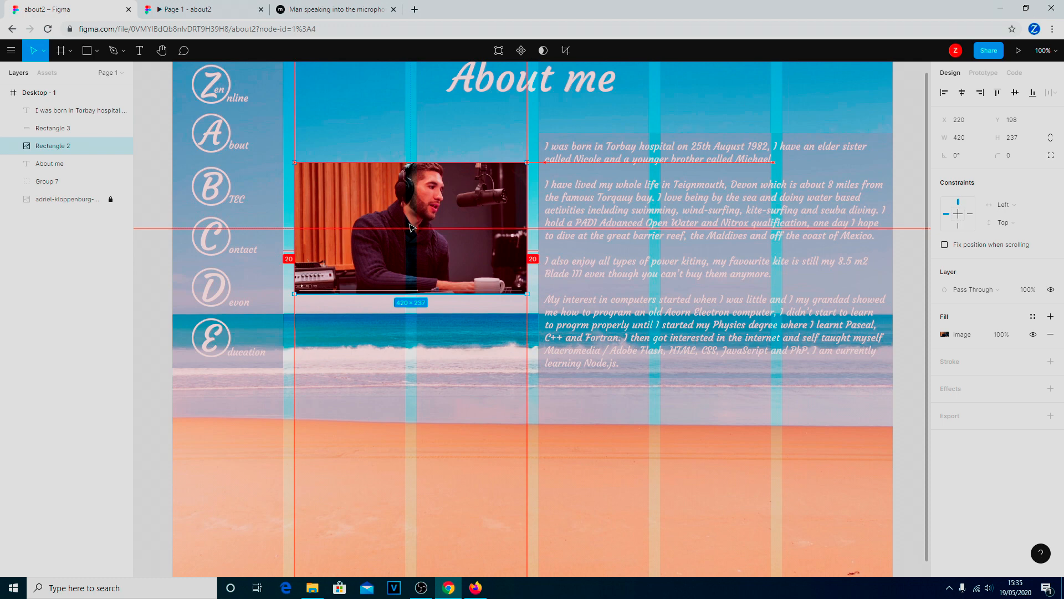
pyautogui.moveTo(411, 228); pyautogui.dragTo(409, 237)
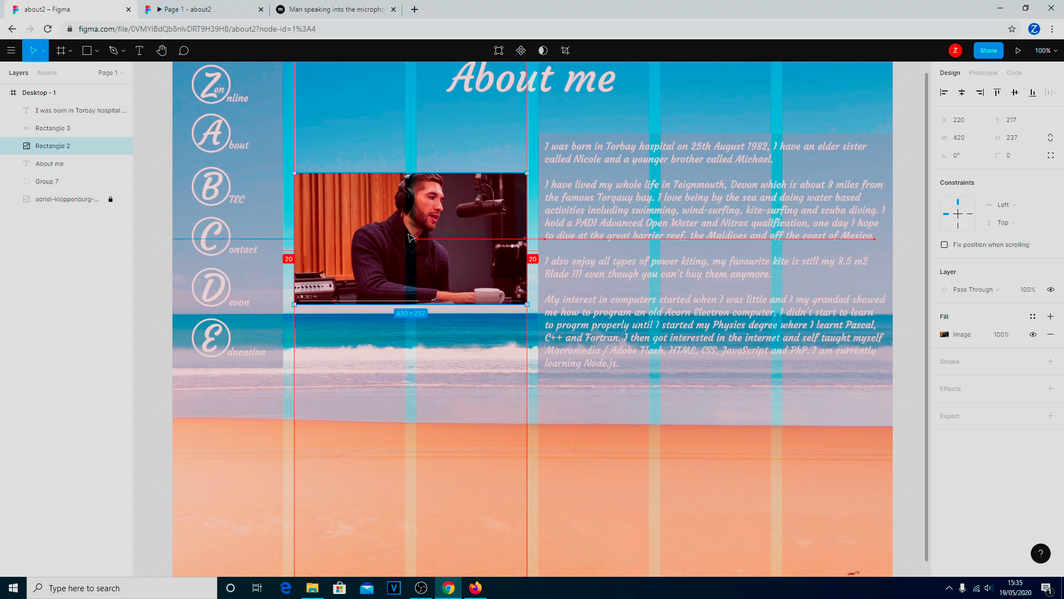
pyautogui.click(679, 507)
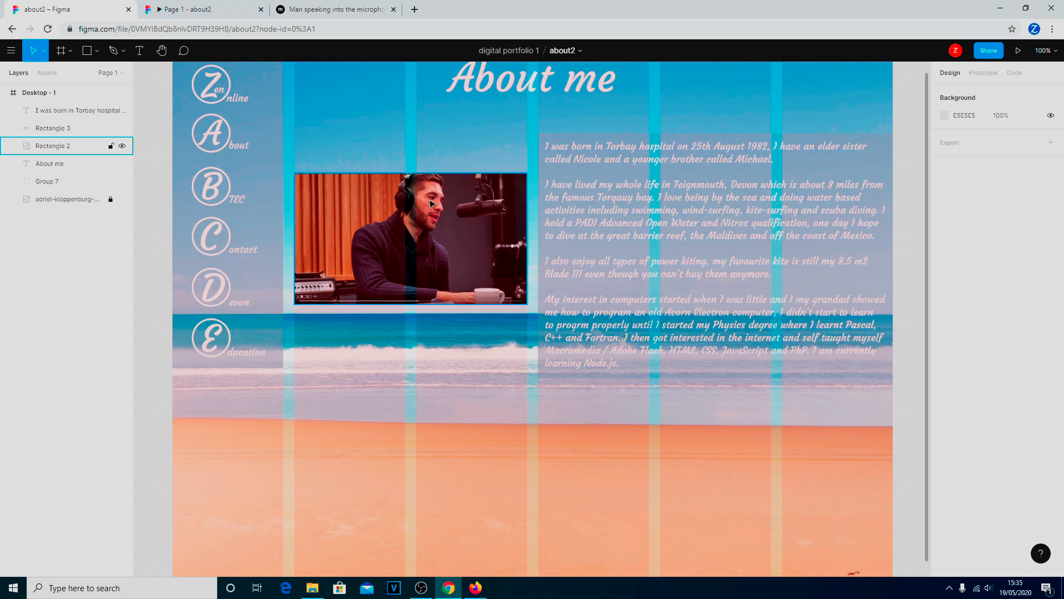
pyautogui.click(189, 9)
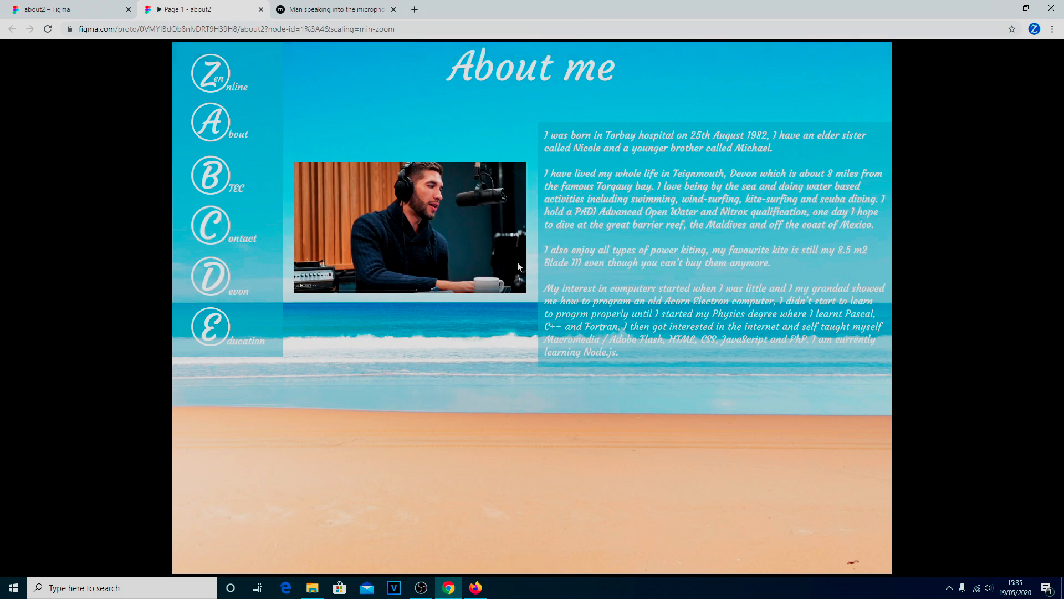
pyautogui.click(91, 10)
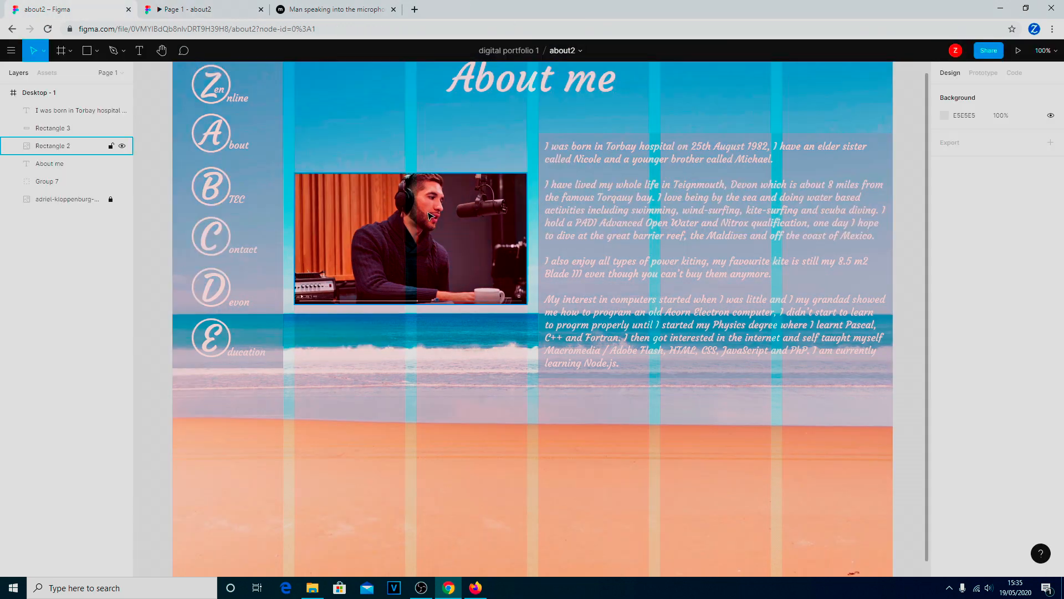
# Move the photo down to X 220, Y 244 within its grid columns and check the layout in the prototype preview
pyautogui.moveTo(410, 234); pyautogui.dragTo(414, 250)
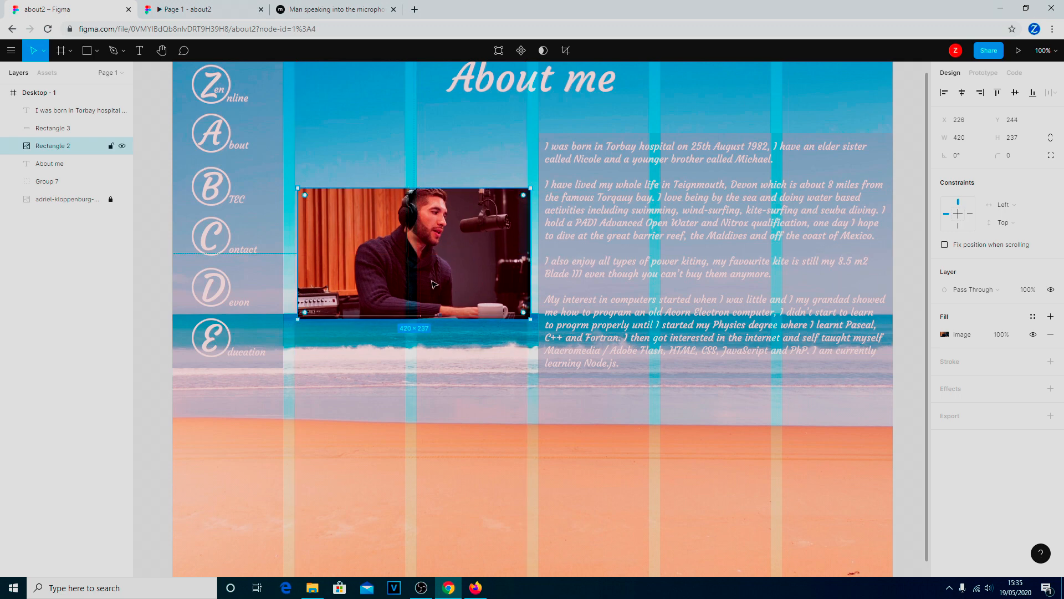
pyautogui.moveTo(434, 284); pyautogui.dragTo(433, 285)
pyautogui.press('Left')
pyautogui.press('Left')
pyautogui.press('Right')
pyautogui.press('Right')
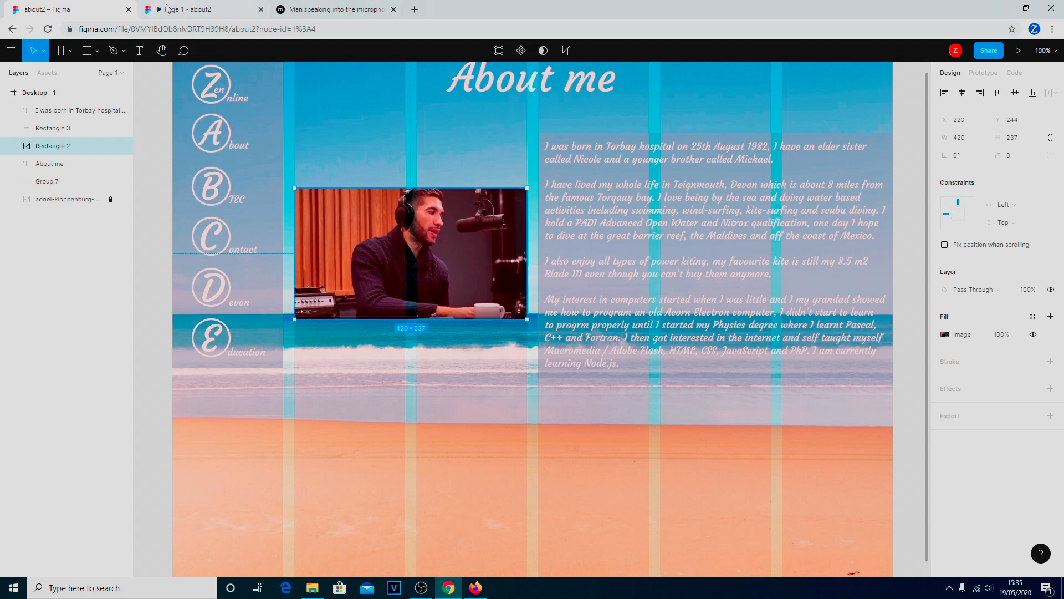
pyautogui.click(225, 11)
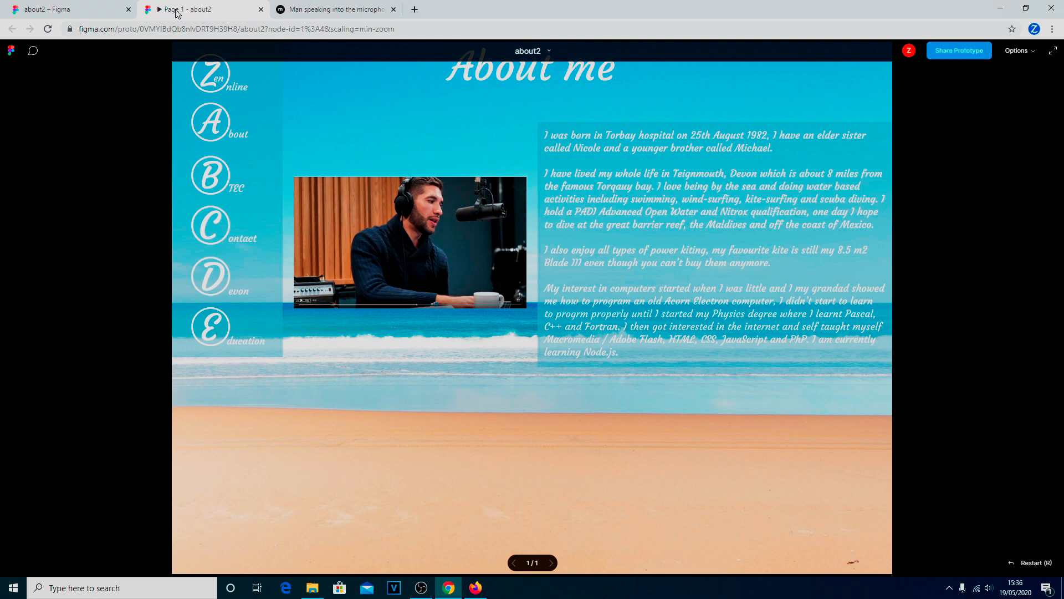
pyautogui.click(68, 12)
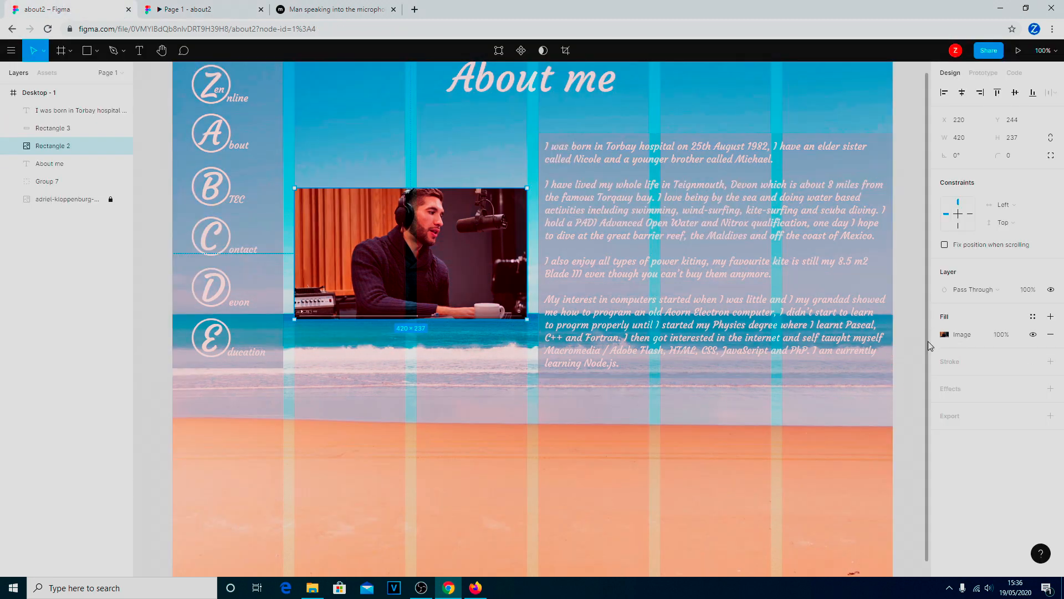
pyautogui.moveTo(930, 347); pyautogui.dragTo(930, 410)
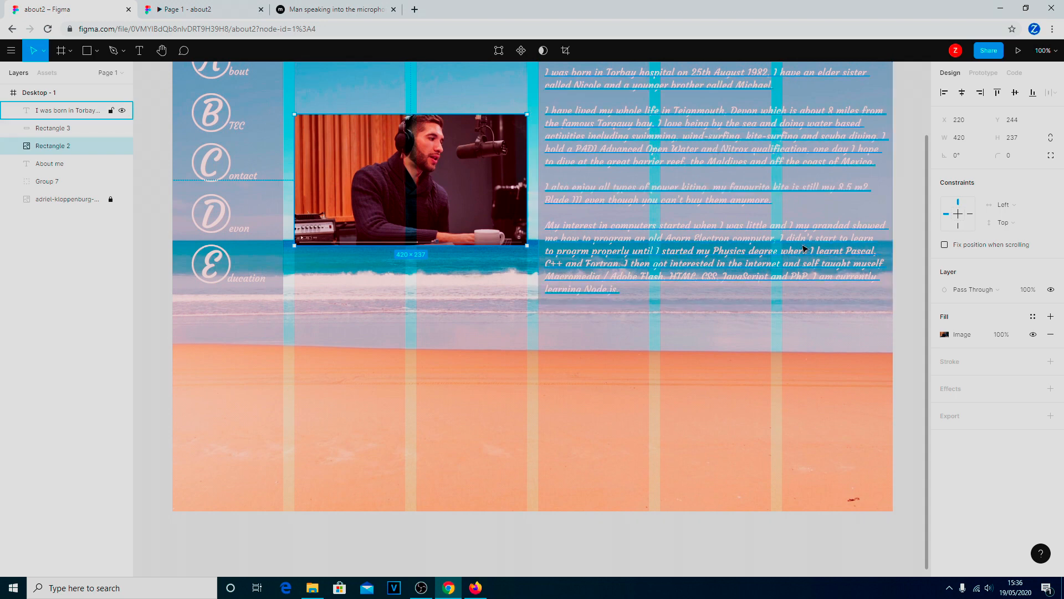
pyautogui.click(916, 185)
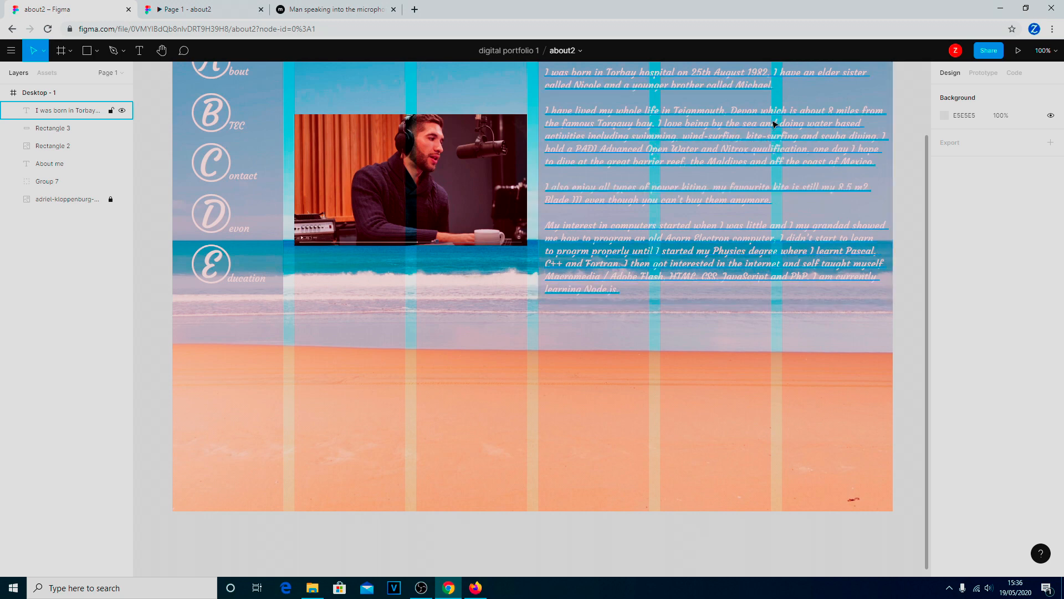
pyautogui.click(387, 174)
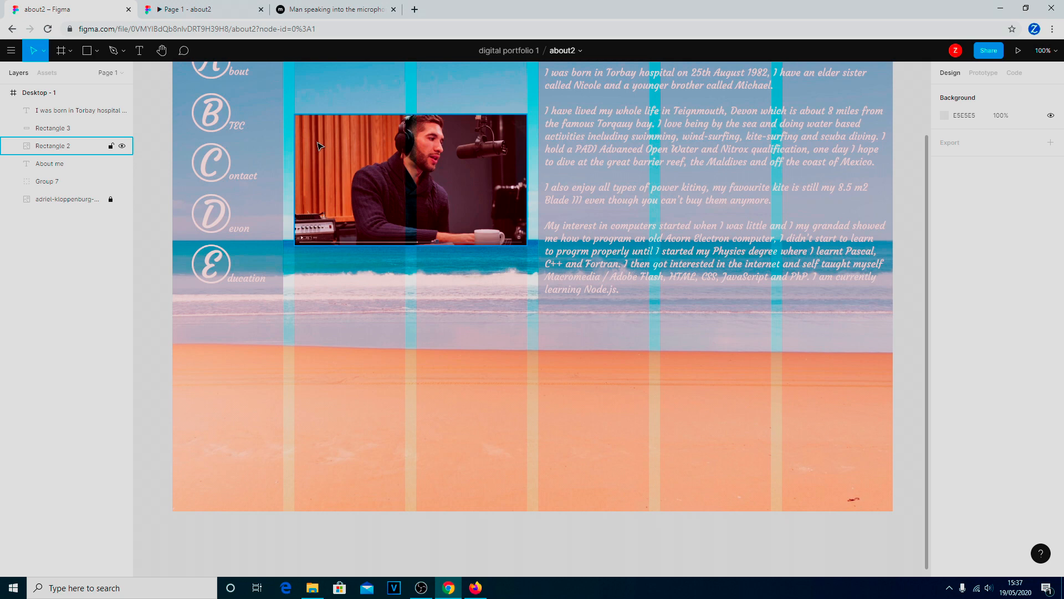
# Switch to the stock media page in the browser, go to unsplash.com and search for scuba diving photos
pyautogui.click(355, 10)
pyautogui.click(376, 30)
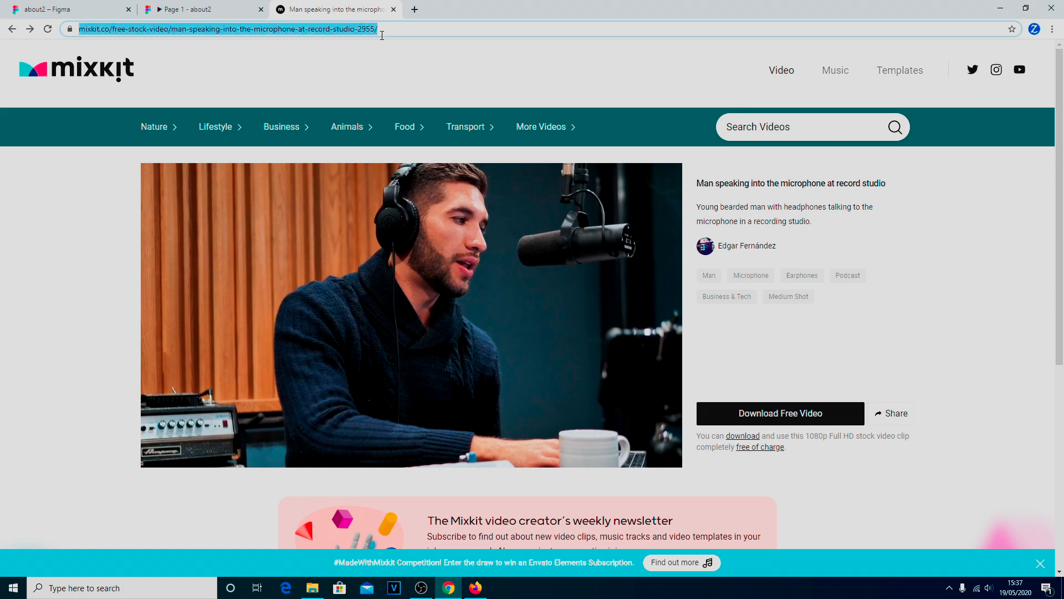
pyautogui.write('unsplash.com')
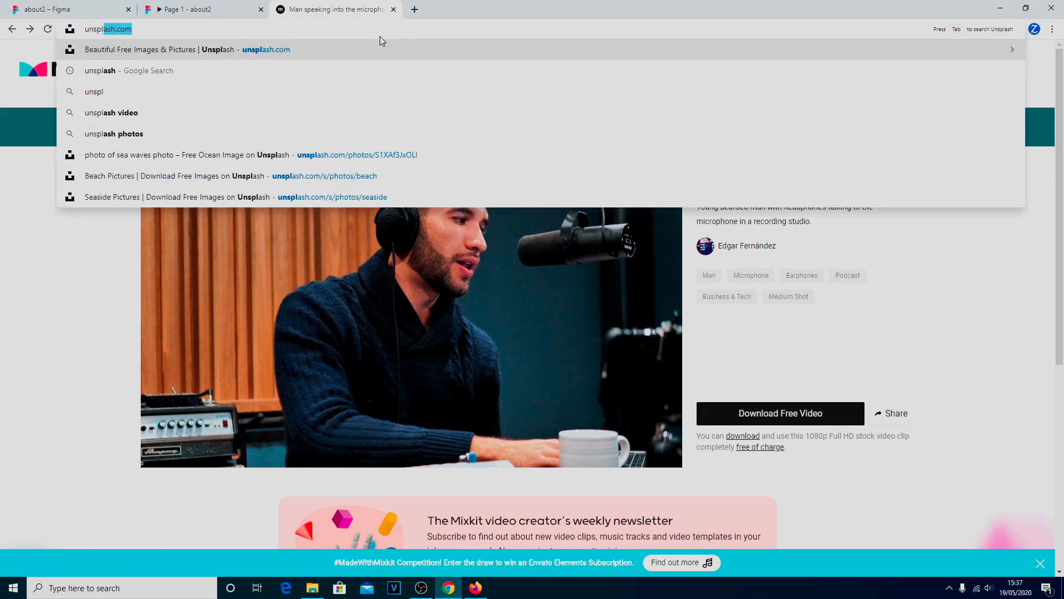
pyautogui.press('Return')
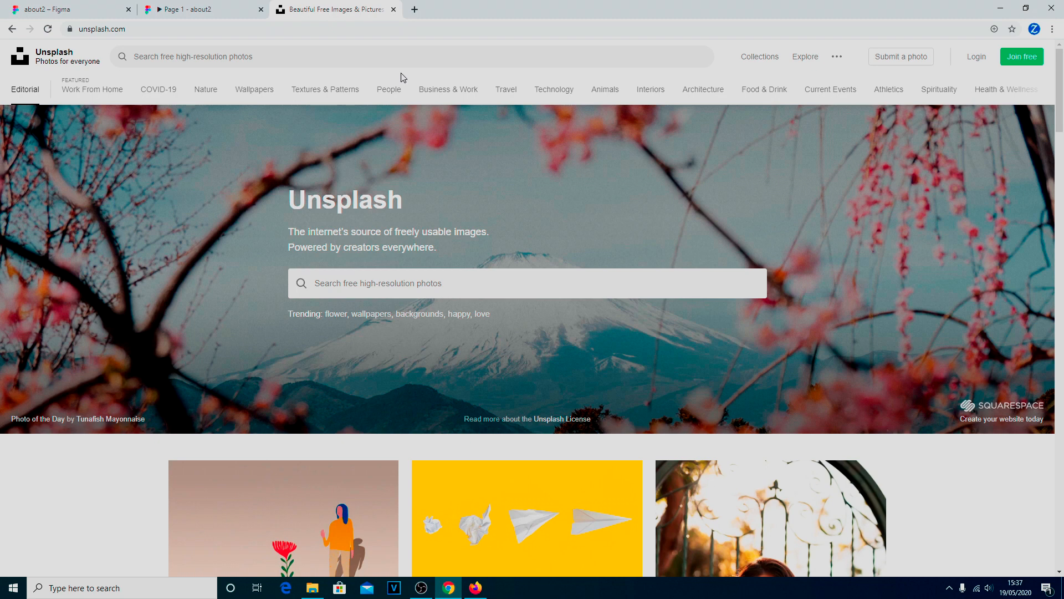
pyautogui.click(491, 284)
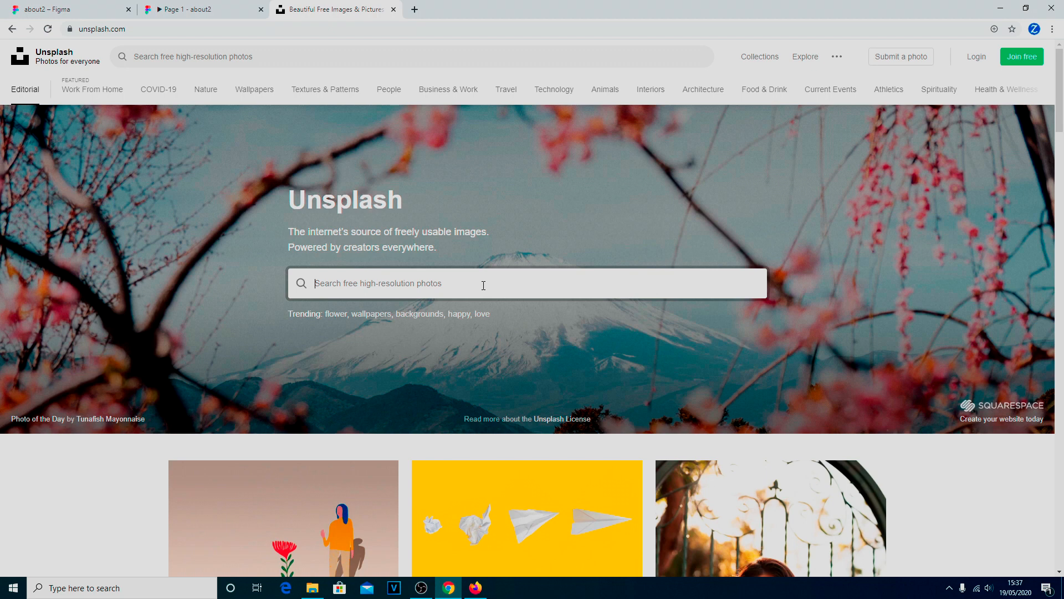
pyautogui.write('scub')
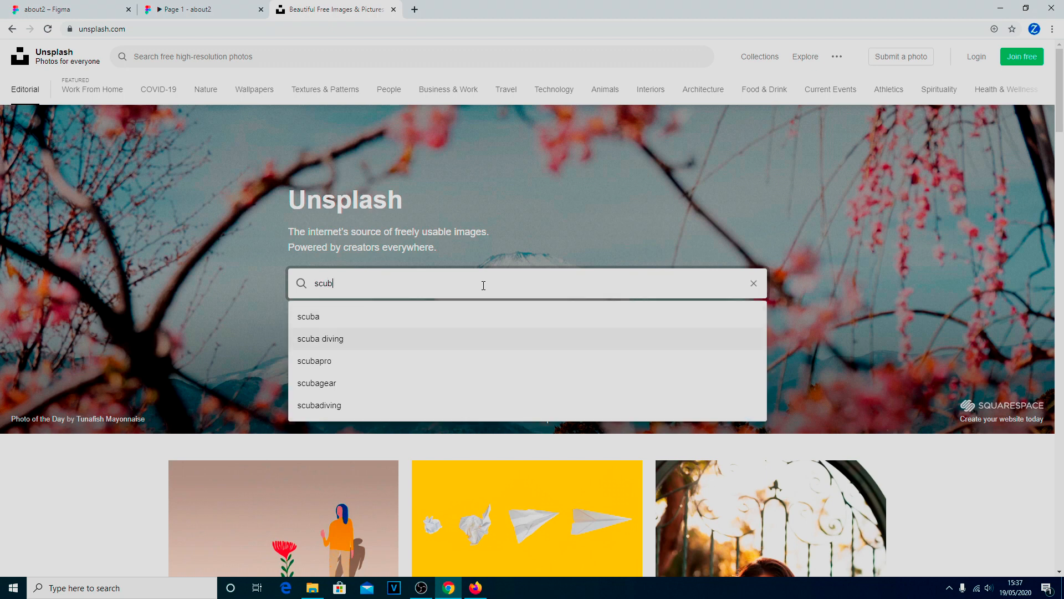
pyautogui.press('Return')
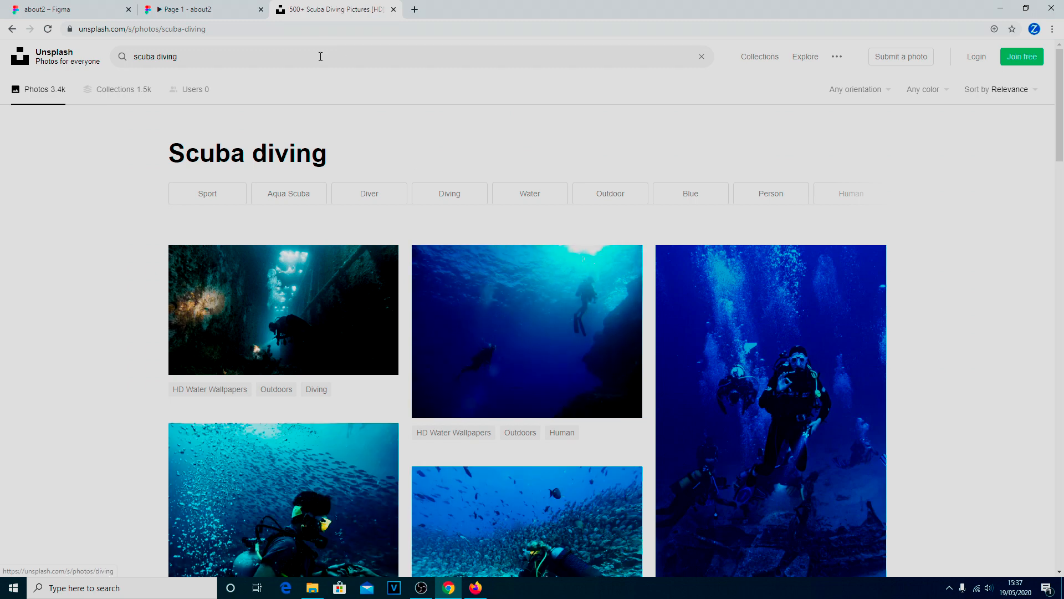
# Open the tall deep-blue photo of the scuba divers, examine its download sizes and return to the search results
pyautogui.scroll(-3, 1059, 60)
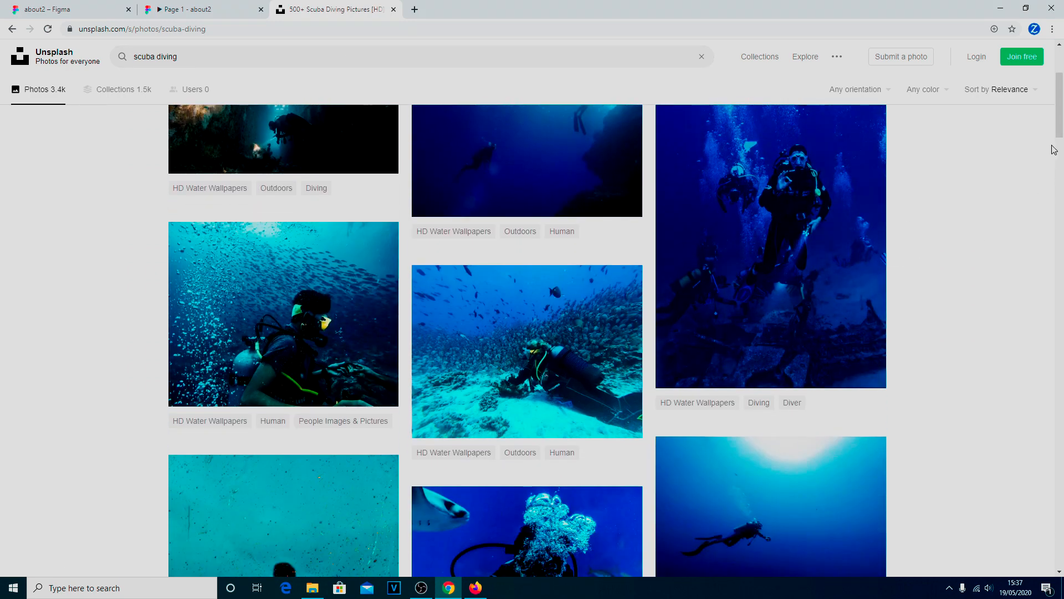
pyautogui.scroll(2, 976, 174)
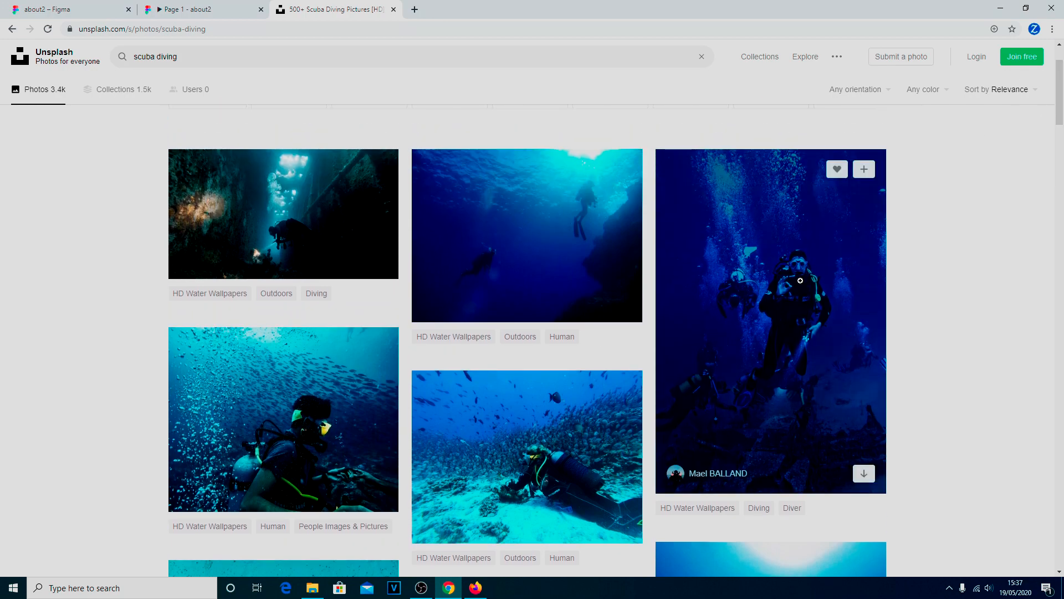
pyautogui.click(799, 281)
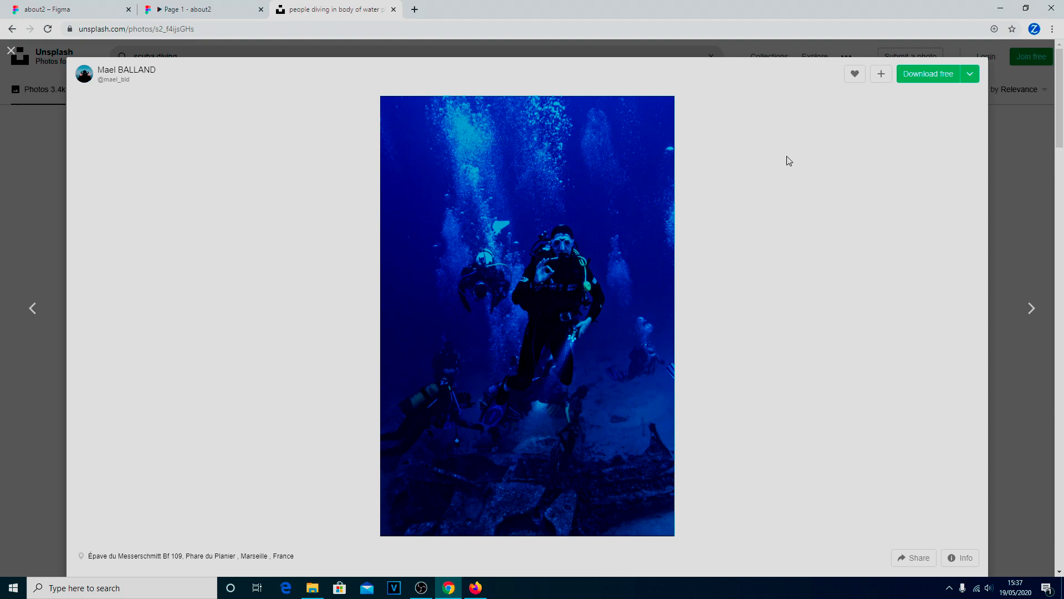
pyautogui.click(970, 76)
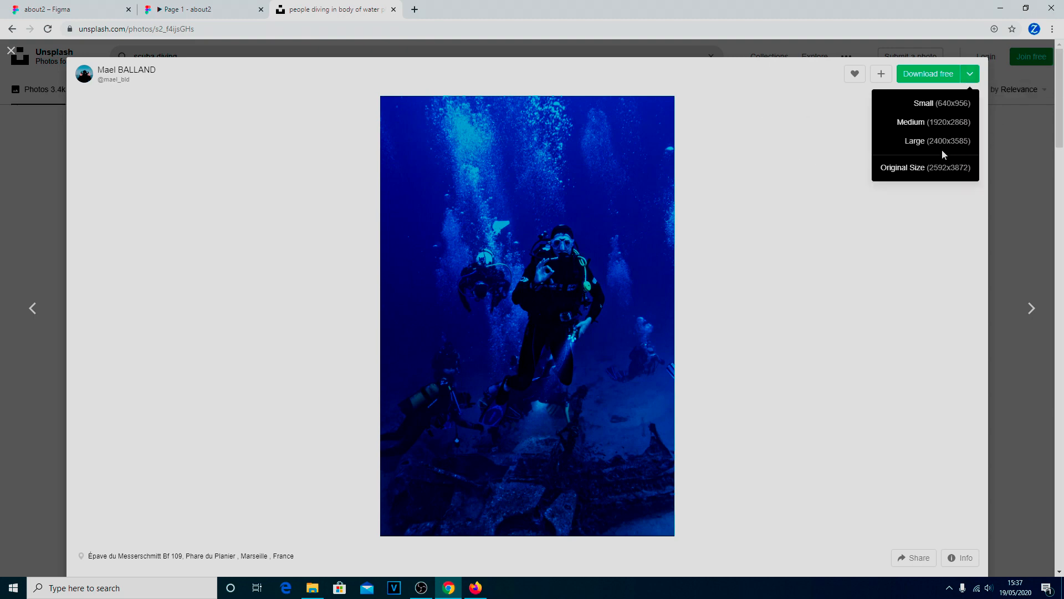
pyautogui.click(1027, 167)
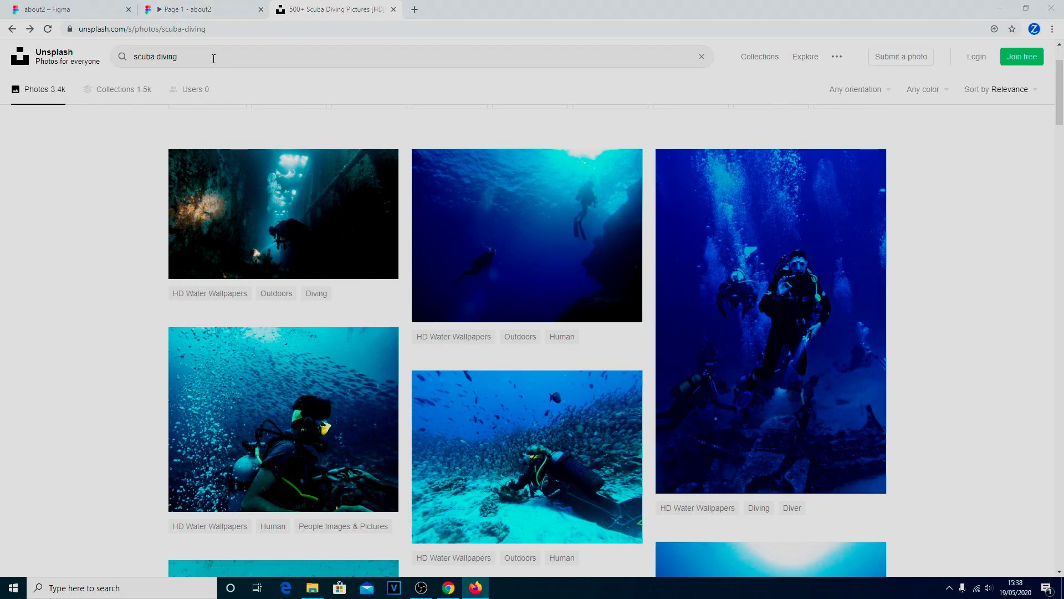
# Search Unsplash for kite surfing photos and look through the results for a suitable action shot
pyautogui.click(214, 59)
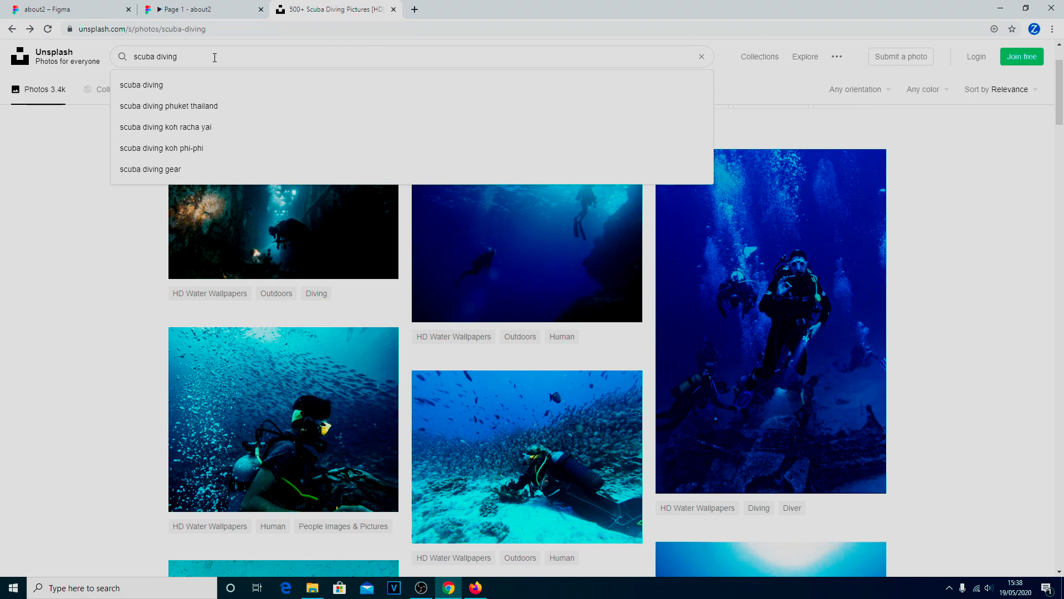
pyautogui.hotkey('ctrl', 'a')
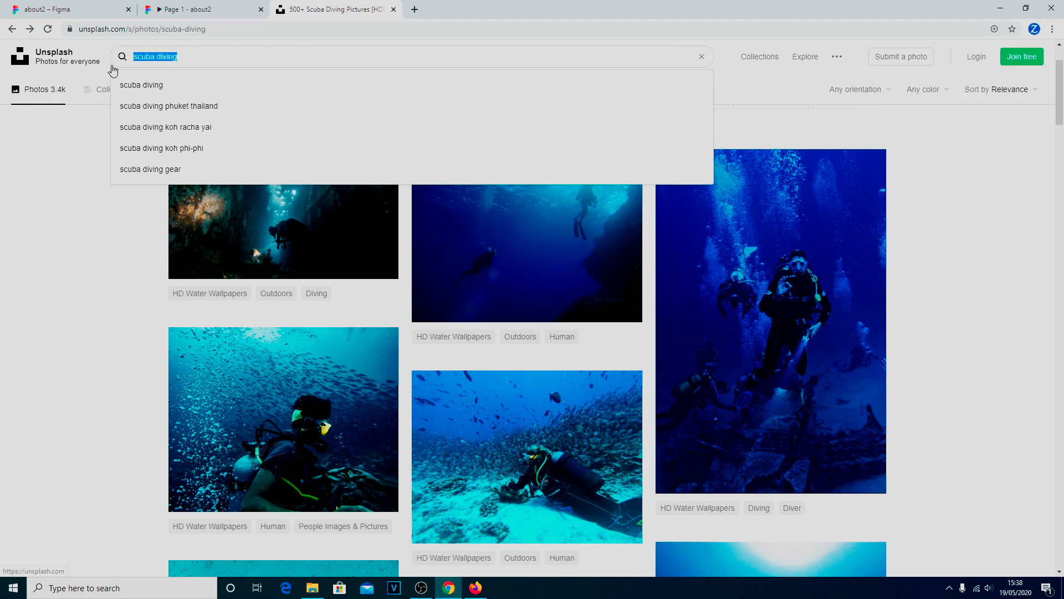
pyautogui.write('kite surf')
pyautogui.press('Return')
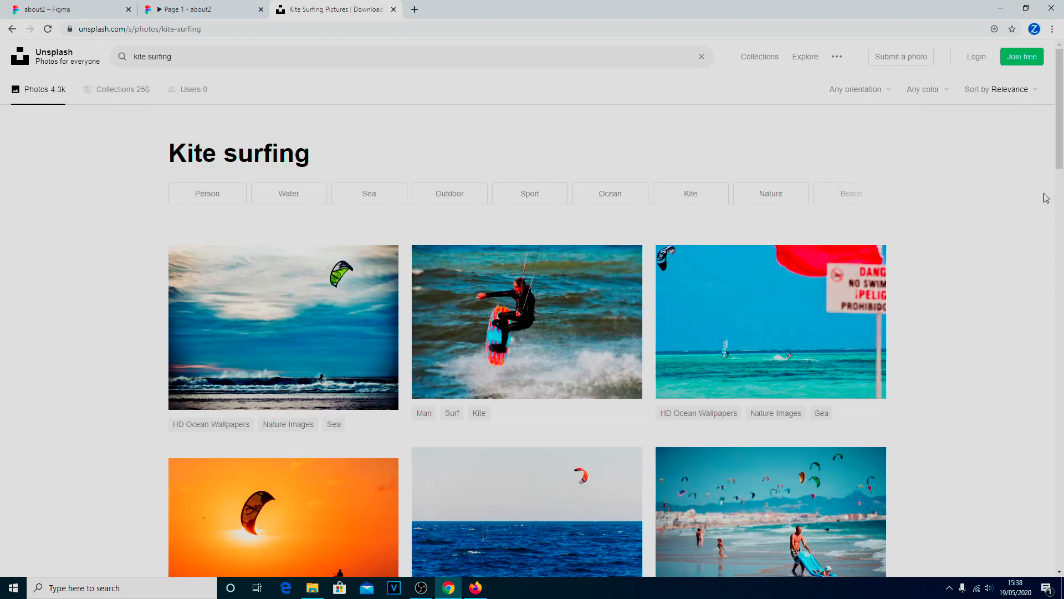
pyautogui.scroll(-10, 1058, 222)
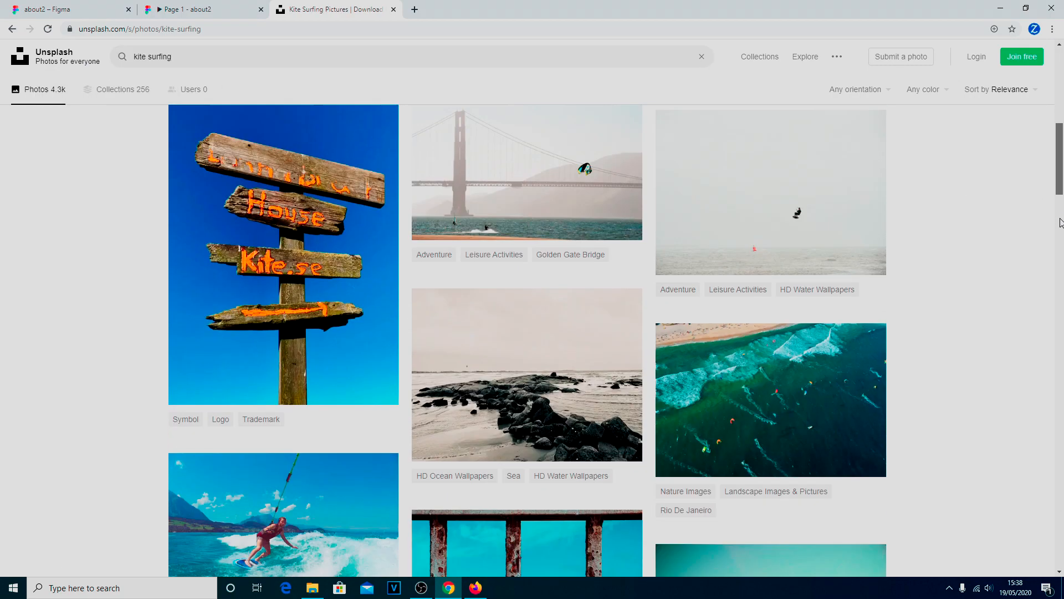
pyautogui.scroll(-15, 1060, 222)
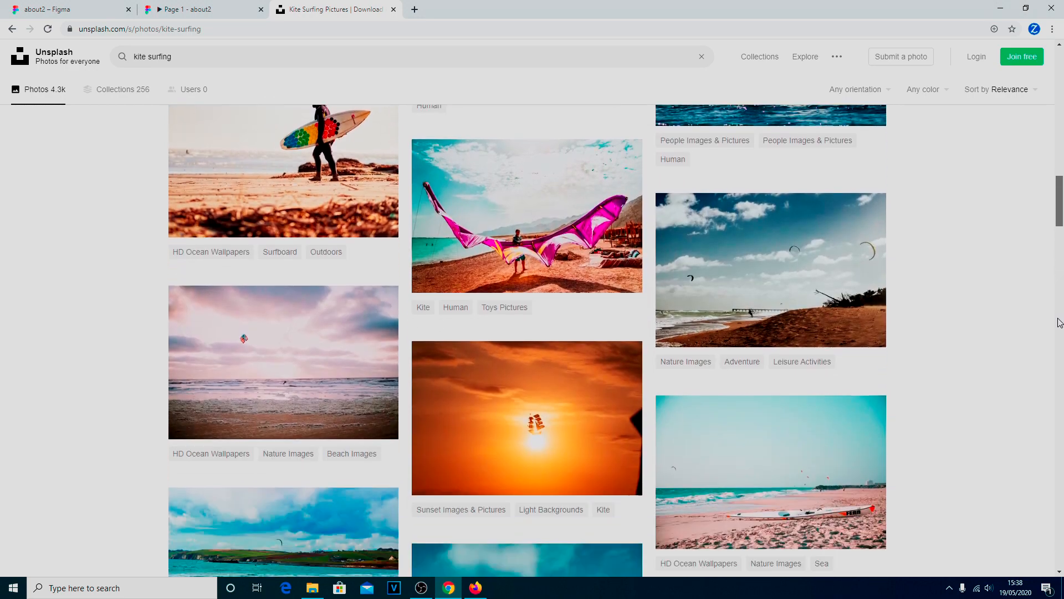
pyautogui.scroll(-15, 1060, 323)
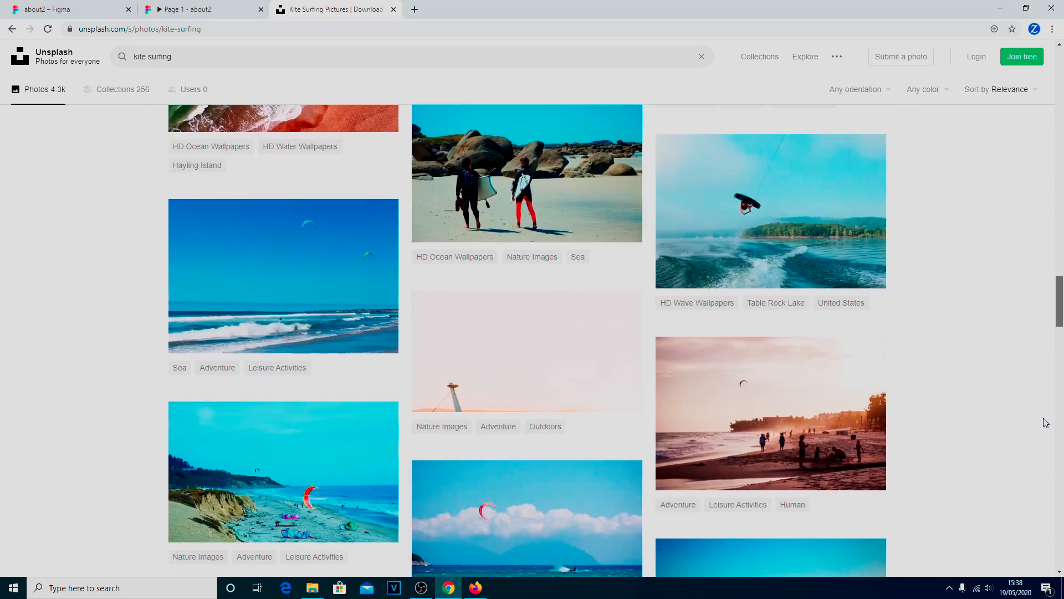
pyautogui.moveTo(1043, 418); pyautogui.dragTo(1043, 433)
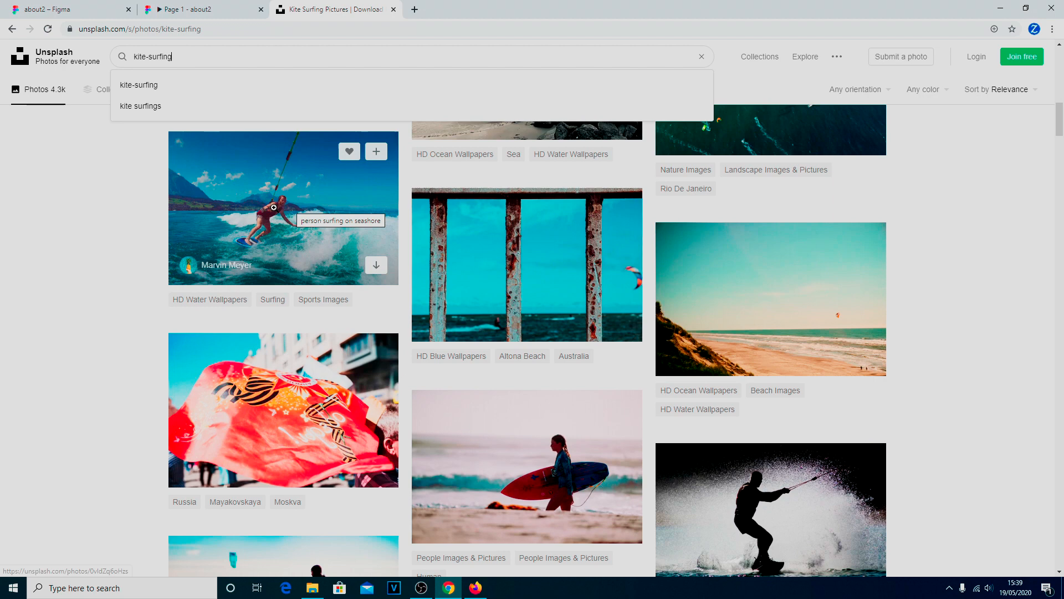
# Open the photo of the person surfing with a tow line, examine its download sizes and return to the results
pyautogui.click(273, 207)
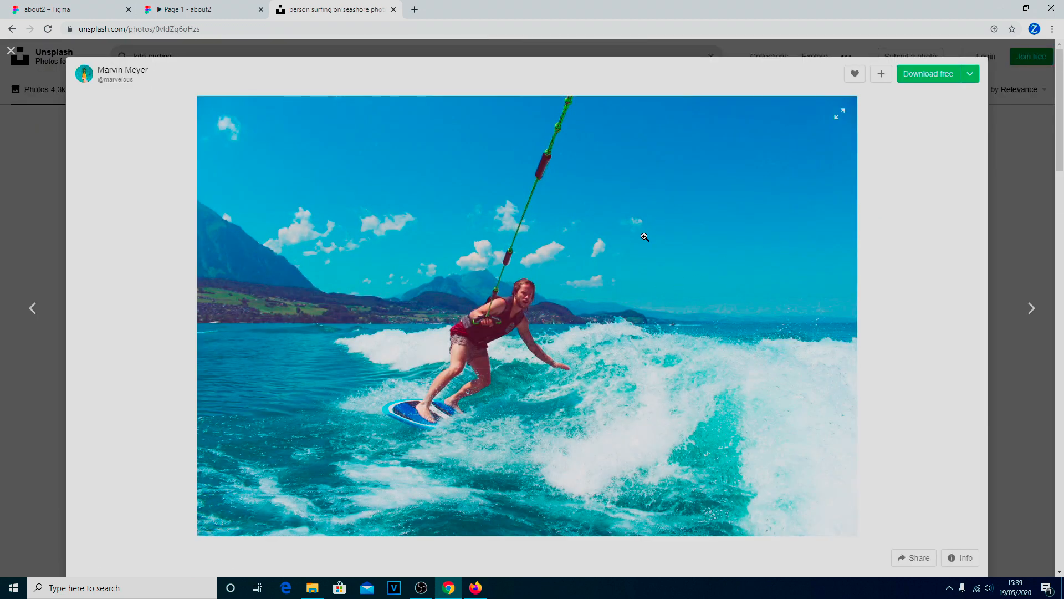
pyautogui.click(970, 74)
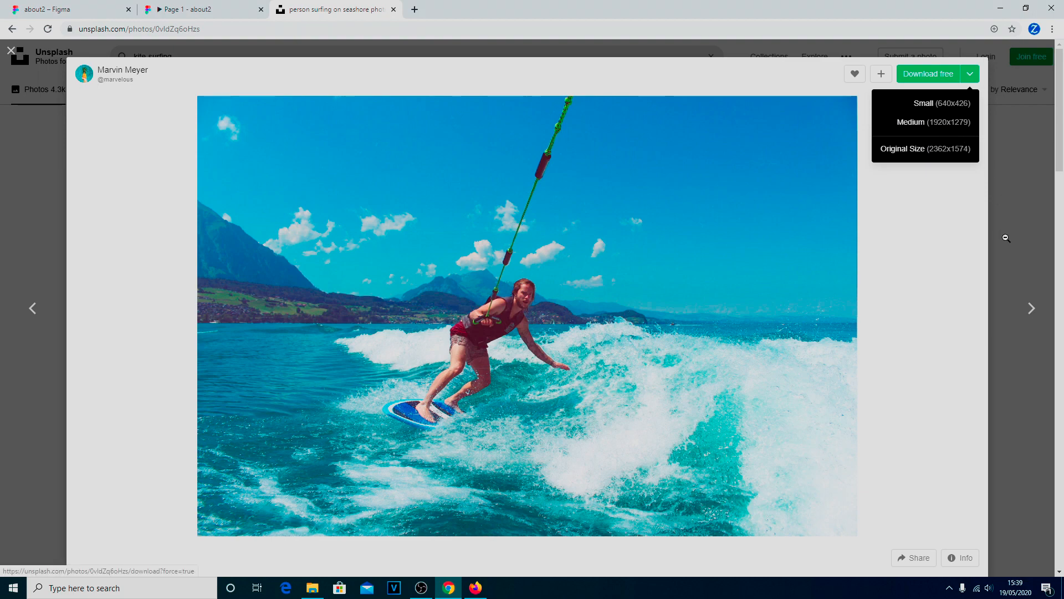
pyautogui.click(1038, 238)
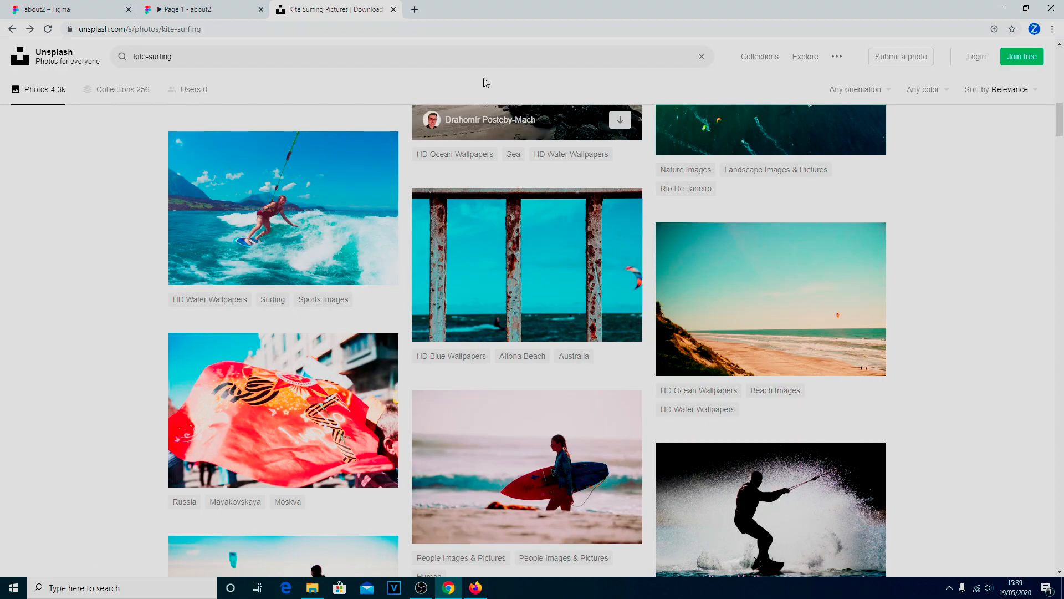
# Search Unsplash for wind surfing photos
pyautogui.moveTo(191, 58); pyautogui.dragTo(6, 37)
pyautogui.write('wind')
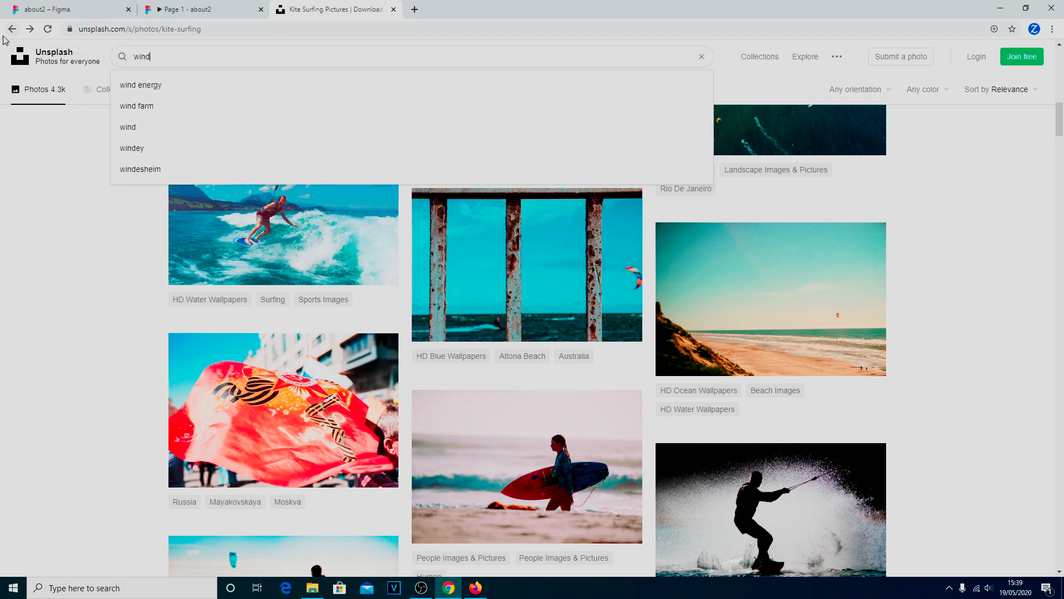
pyautogui.write(' su')
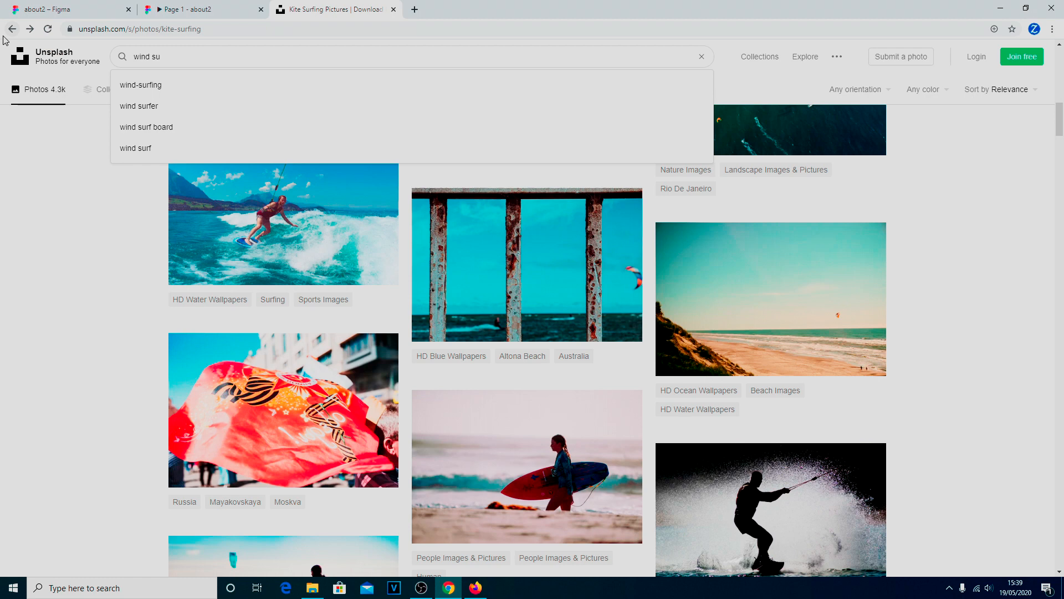
pyautogui.write('rfing')
pyautogui.press('Return')
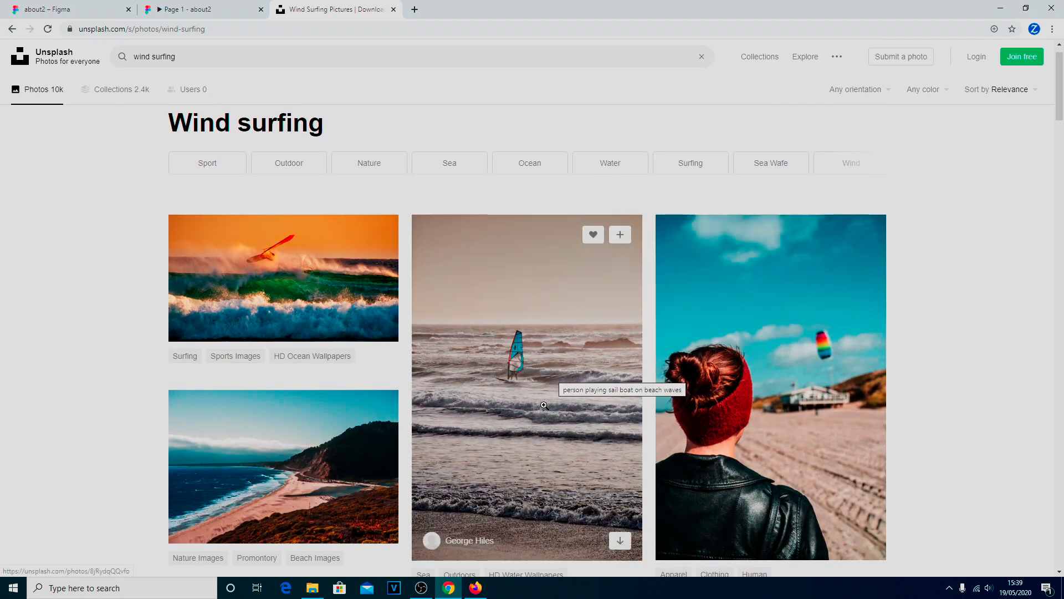
# Open the tall photo of the windsurfer with the blue sail, examine its download sizes and return to the results
pyautogui.click(565, 397)
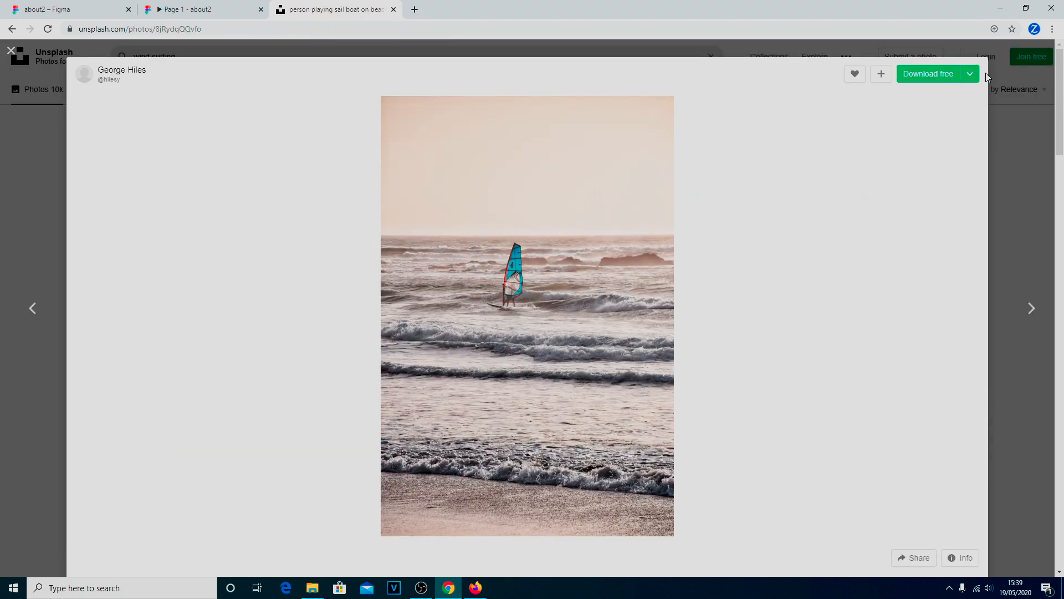
pyautogui.click(970, 74)
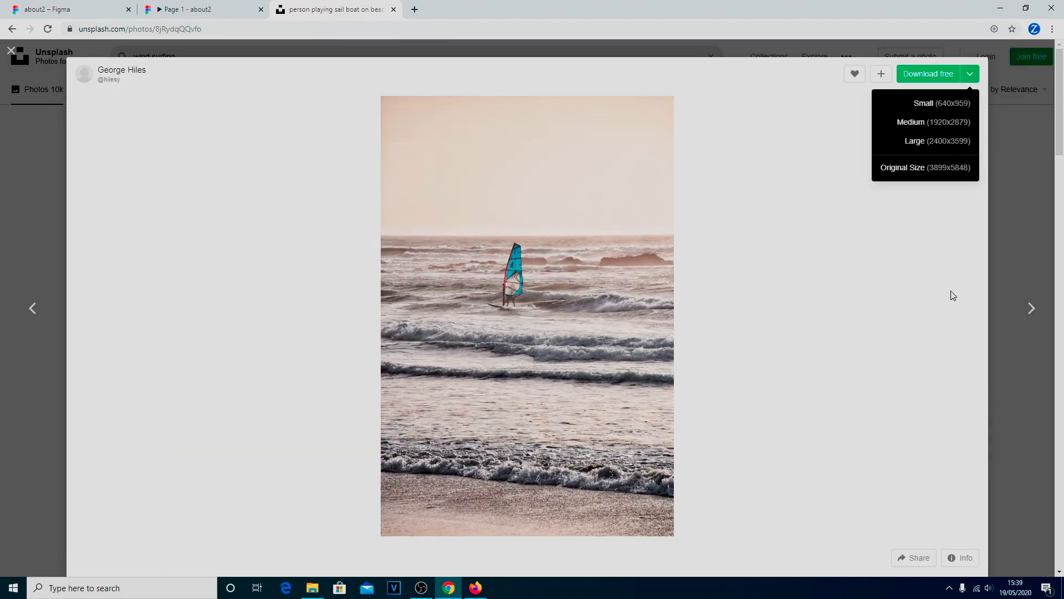
pyautogui.click(1021, 266)
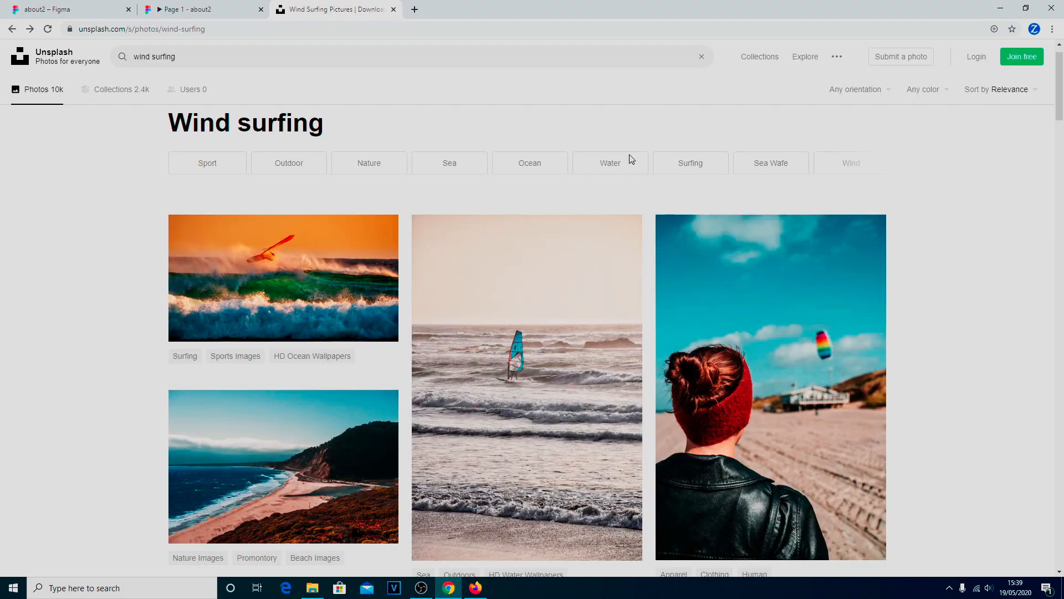
# Switch to the about2 design in Figma and draw a 200 × 300 rectangle at X 220, Y 624 below the portrait photo
pyautogui.click(48, 10)
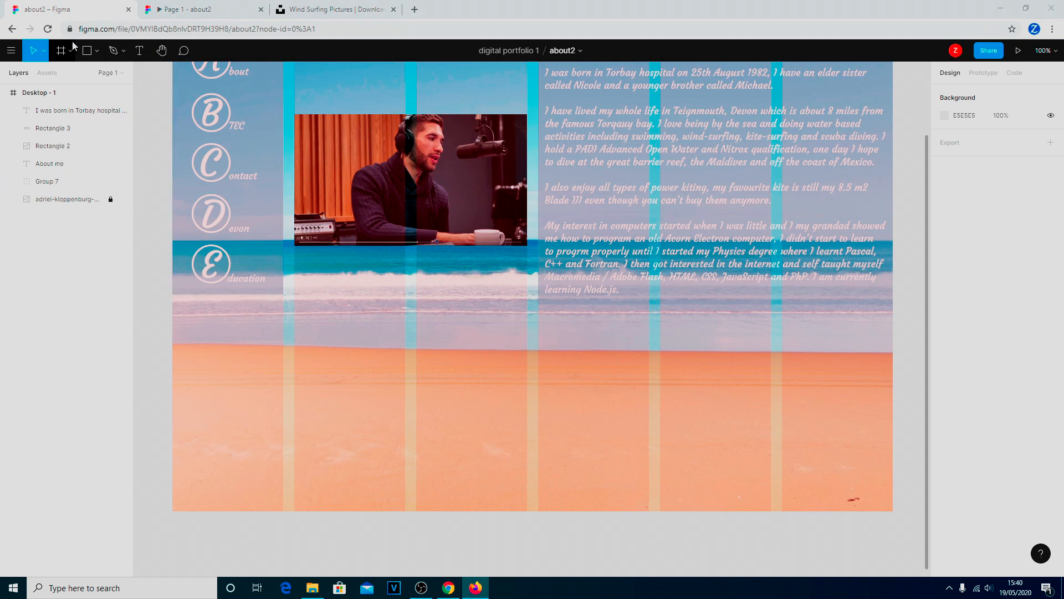
pyautogui.click(96, 51)
pyautogui.click(78, 75)
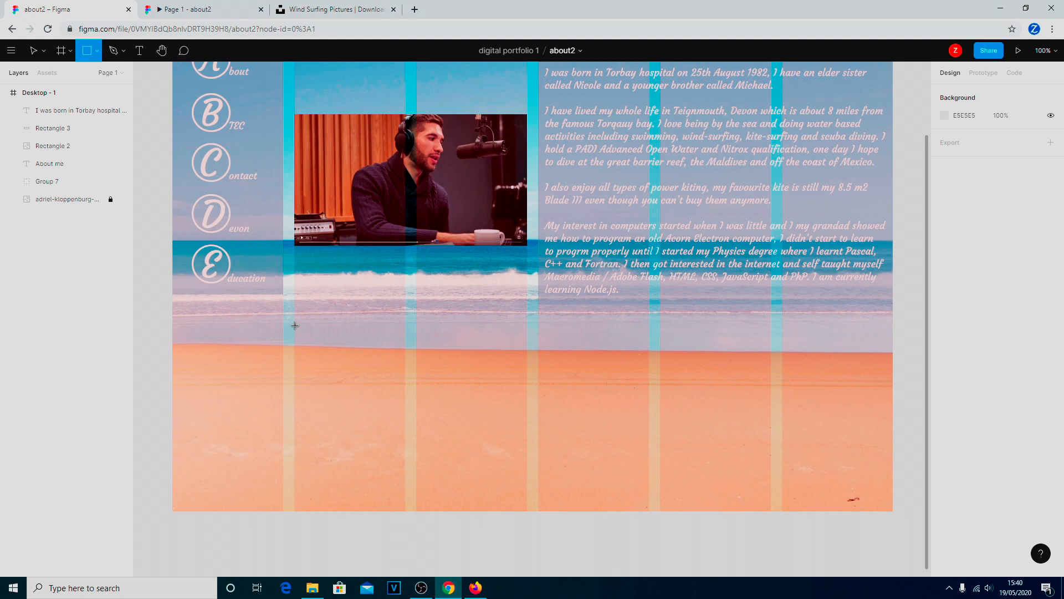
pyautogui.moveTo(297, 325); pyautogui.dragTo(405, 491)
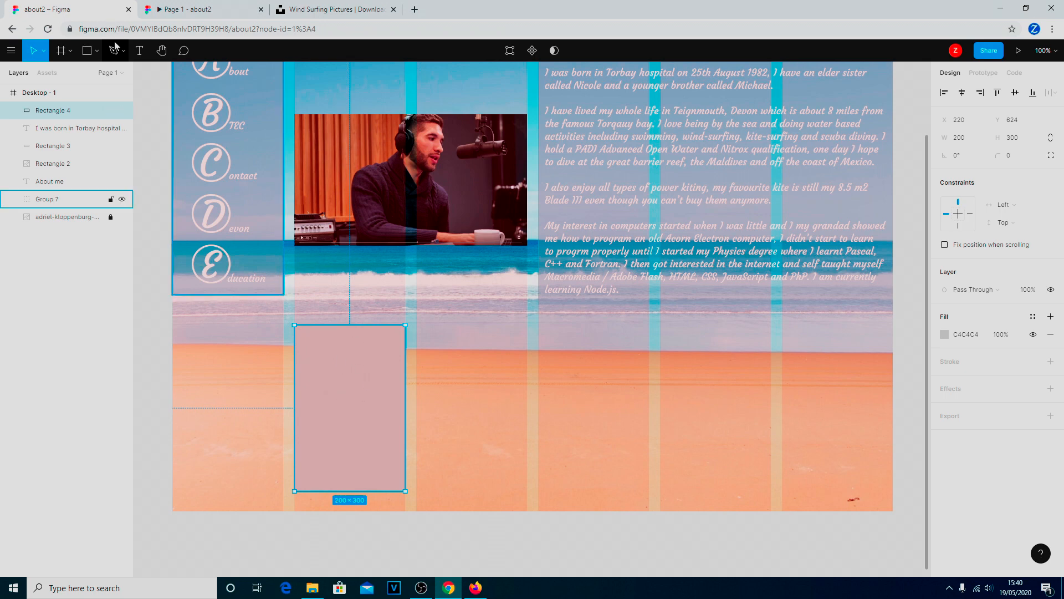
# Place the scuba diver photo from the Downloads folder, browsed as thumbnails, into the 200 × 300 rectangle
pyautogui.click(97, 50)
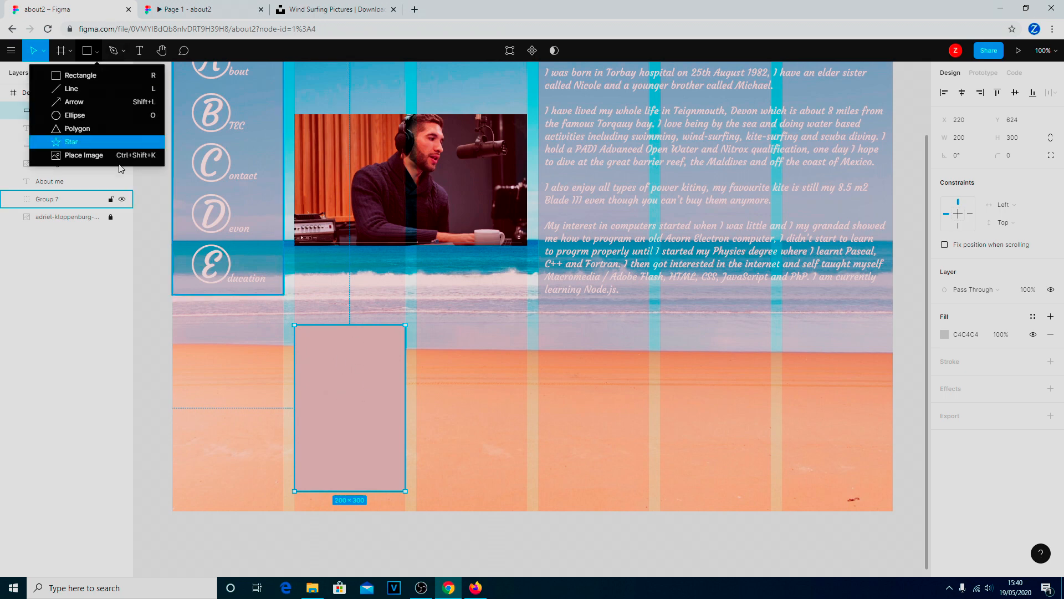
pyautogui.click(91, 159)
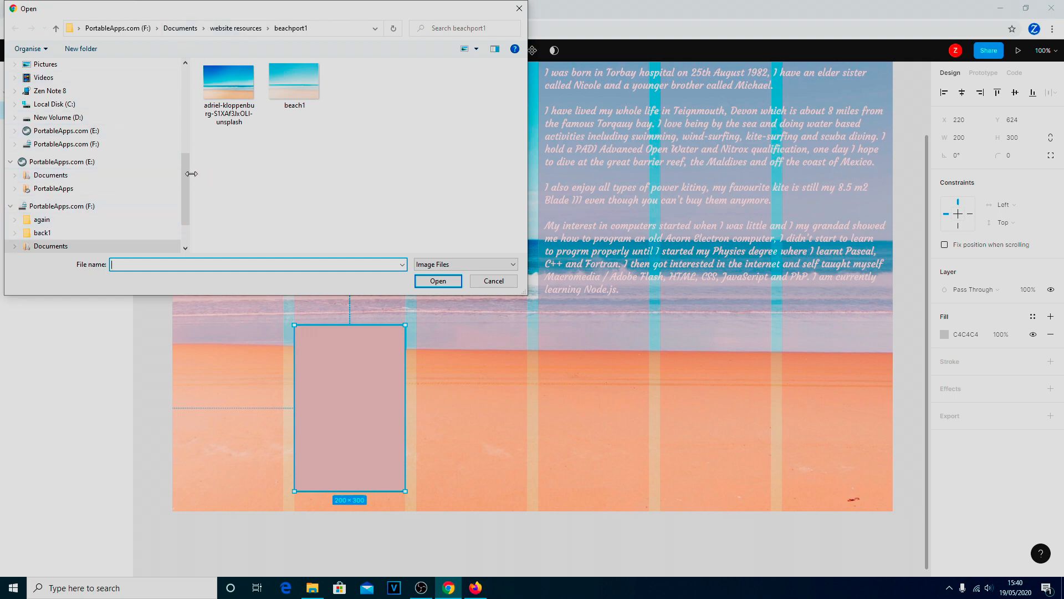
pyautogui.moveTo(185, 177); pyautogui.dragTo(194, 110)
pyautogui.scroll(-1, 88, 157)
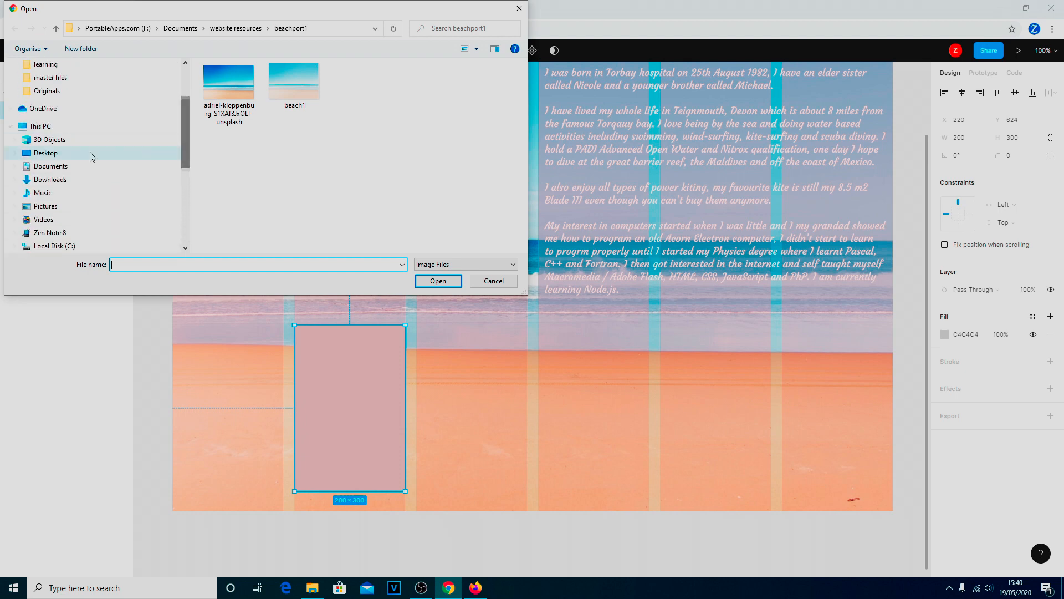
pyautogui.click(58, 180)
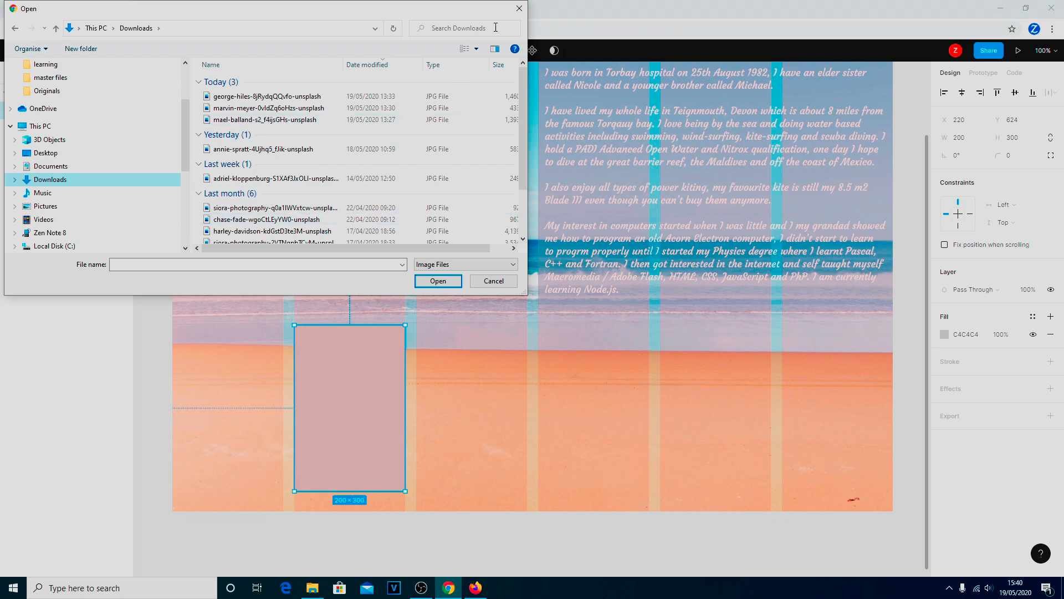
pyautogui.click(477, 50)
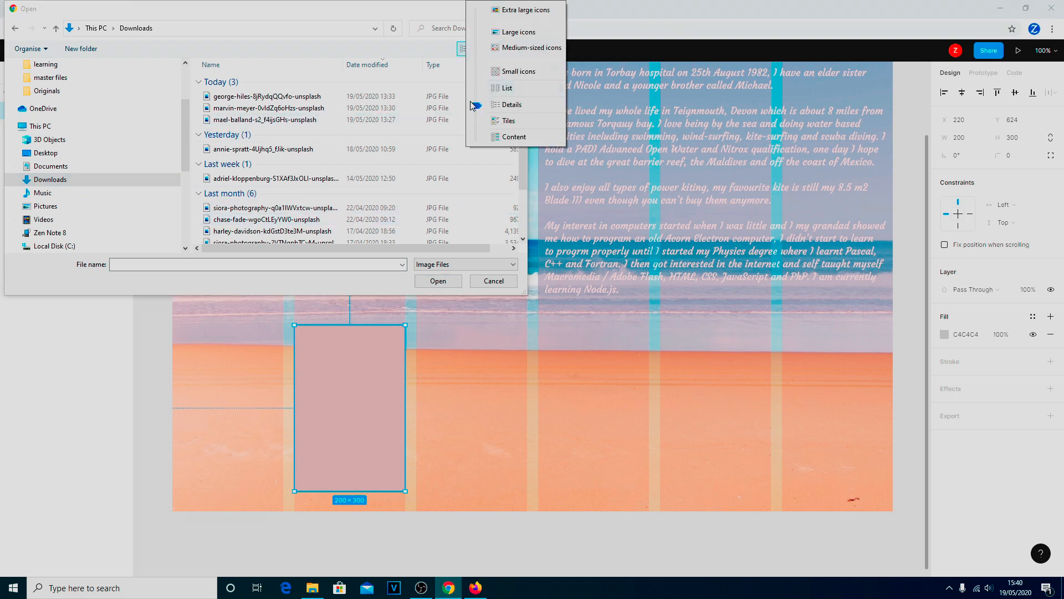
pyautogui.moveTo(475, 105); pyautogui.dragTo(481, 31)
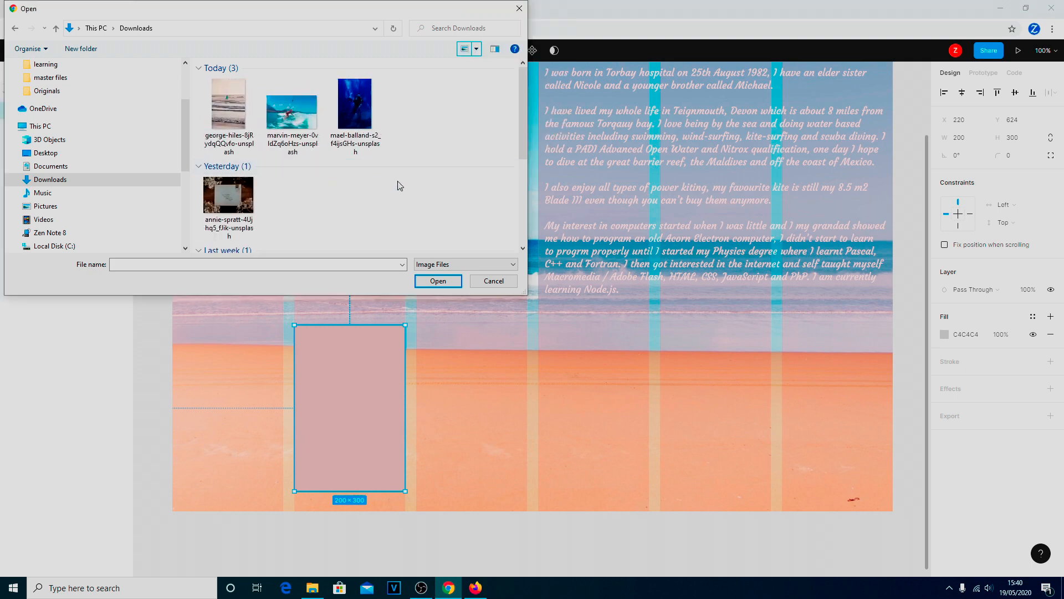
pyautogui.click(356, 108)
pyautogui.click(442, 281)
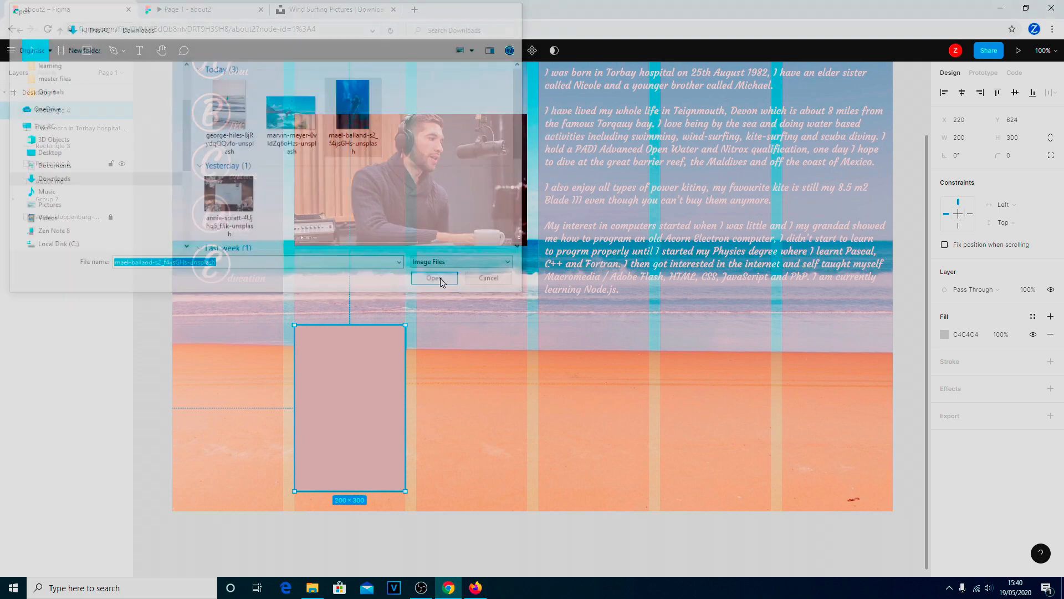
pyautogui.click(321, 376)
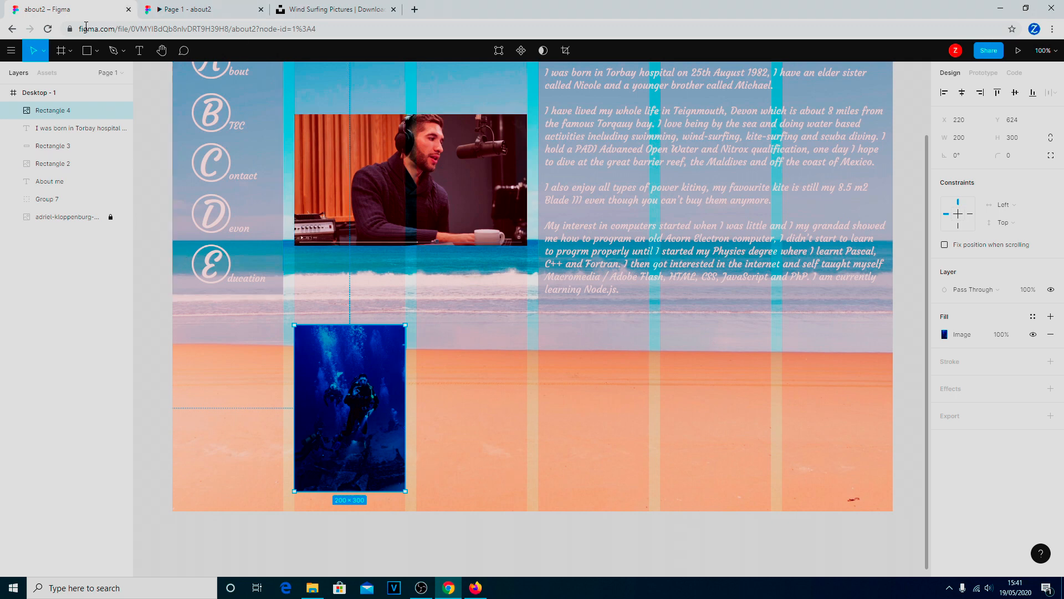
# Draw a 420 × 300 rectangle at X 440, Y 624 beside the scuba photo, matching its top edge and height
pyautogui.click(88, 52)
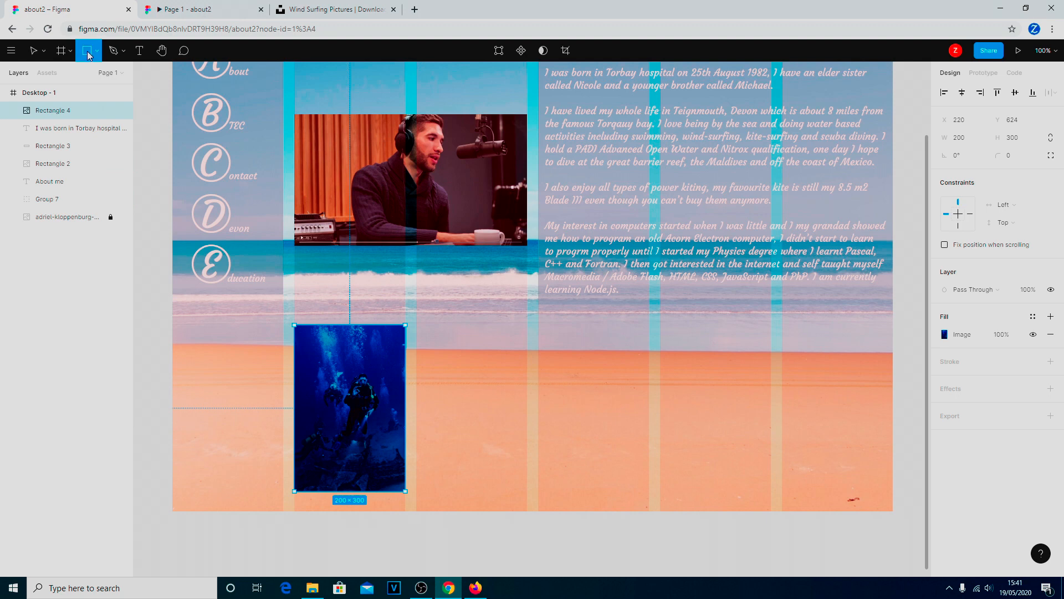
pyautogui.moveTo(417, 325)
pyautogui.mouseDown()
pyautogui.moveTo(480, 421)
pyautogui.moveTo(630, 493)
pyautogui.moveTo(657, 492)
pyautogui.moveTo(649, 490)
pyautogui.mouseUp()
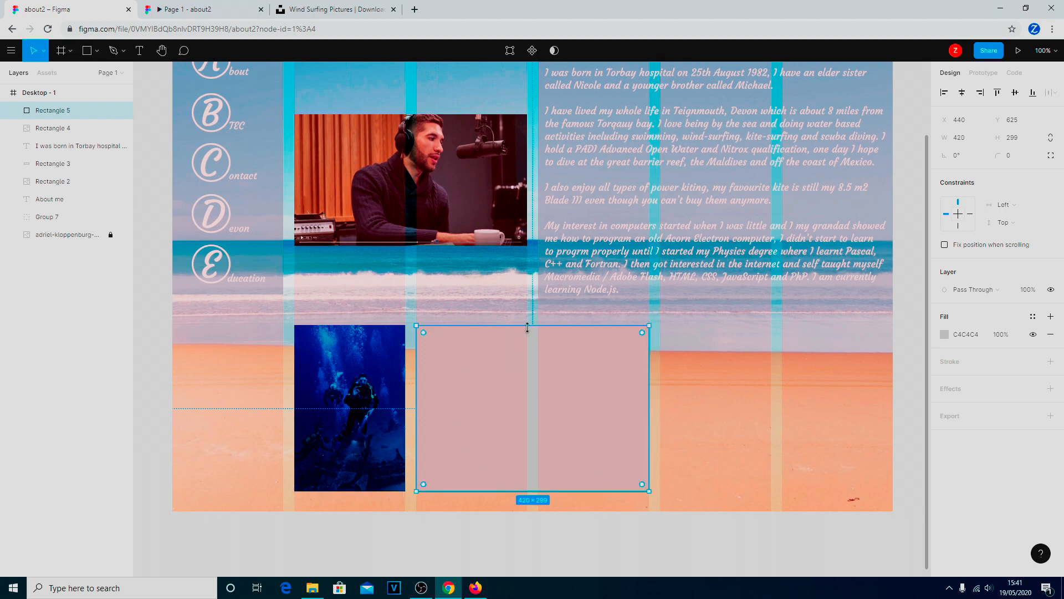
pyautogui.moveTo(528, 326); pyautogui.dragTo(531, 325)
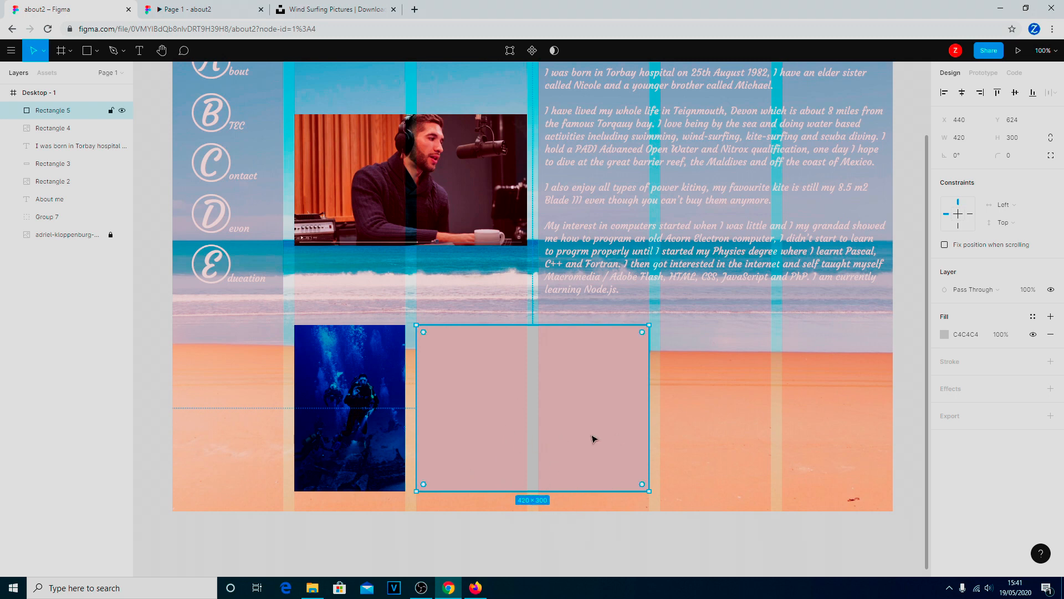
# Place the kite-surfing photo from the Downloads folder into the 420 × 300 rectangle
pyautogui.click(97, 50)
pyautogui.click(89, 156)
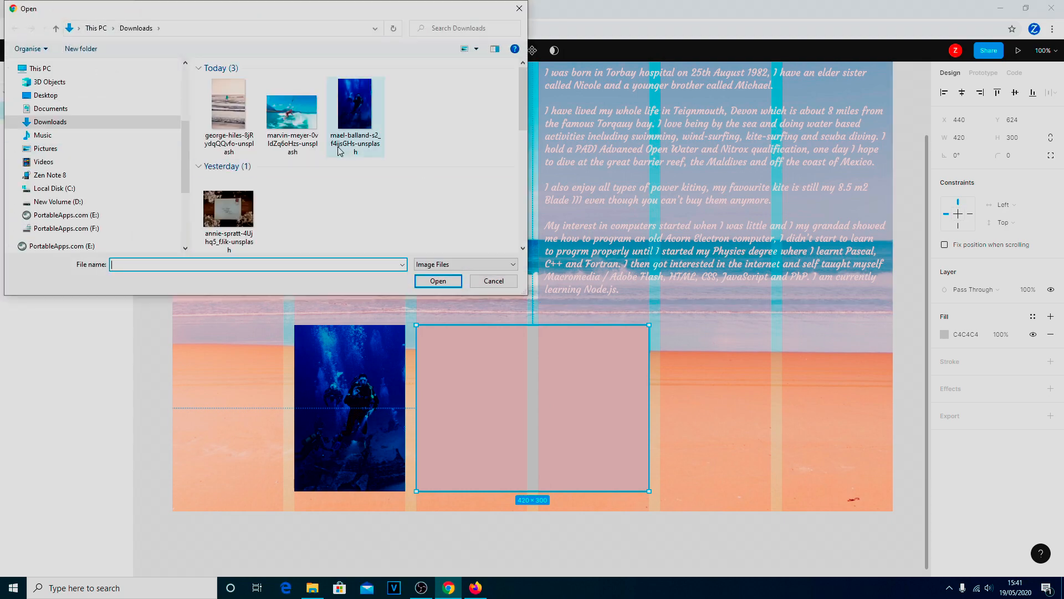
pyautogui.click(292, 113)
pyautogui.click(437, 281)
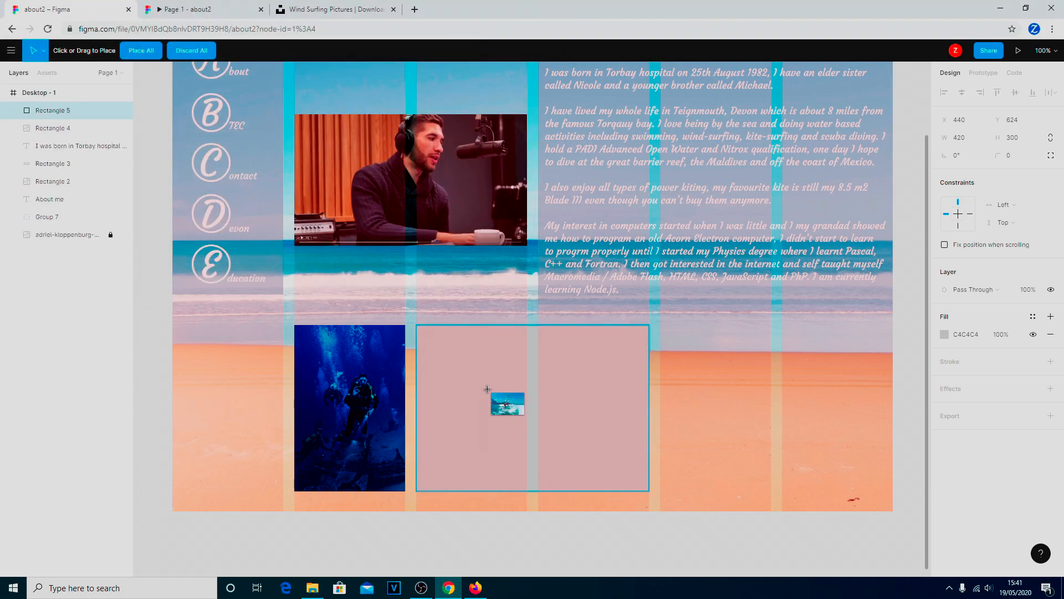
pyautogui.click(459, 416)
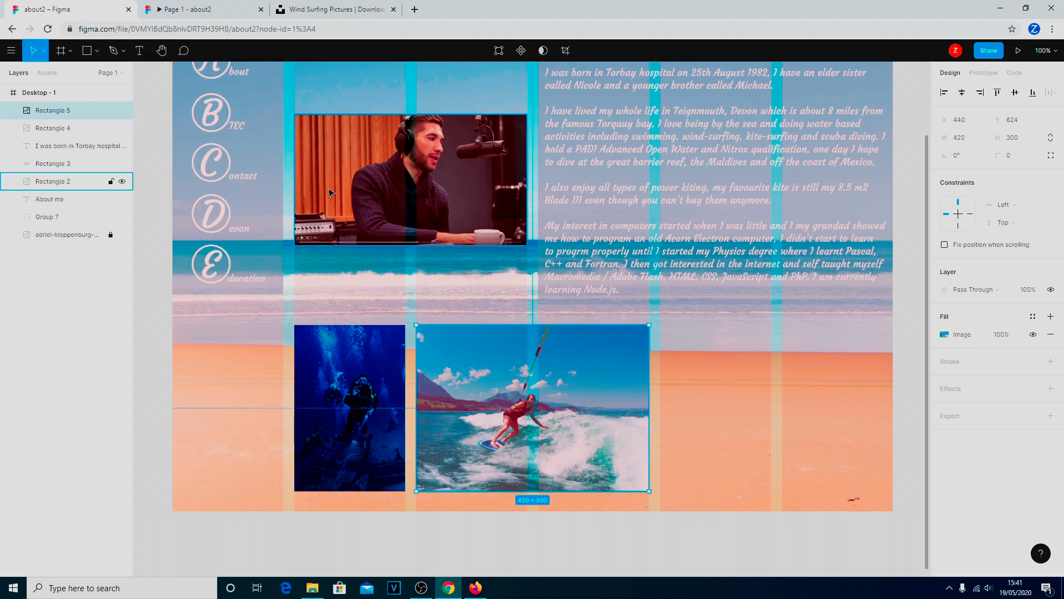
# Place the windsurfing photo from the Downloads folder to the right of the kite-surfing photo, about 205 wide
pyautogui.click(97, 51)
pyautogui.click(88, 155)
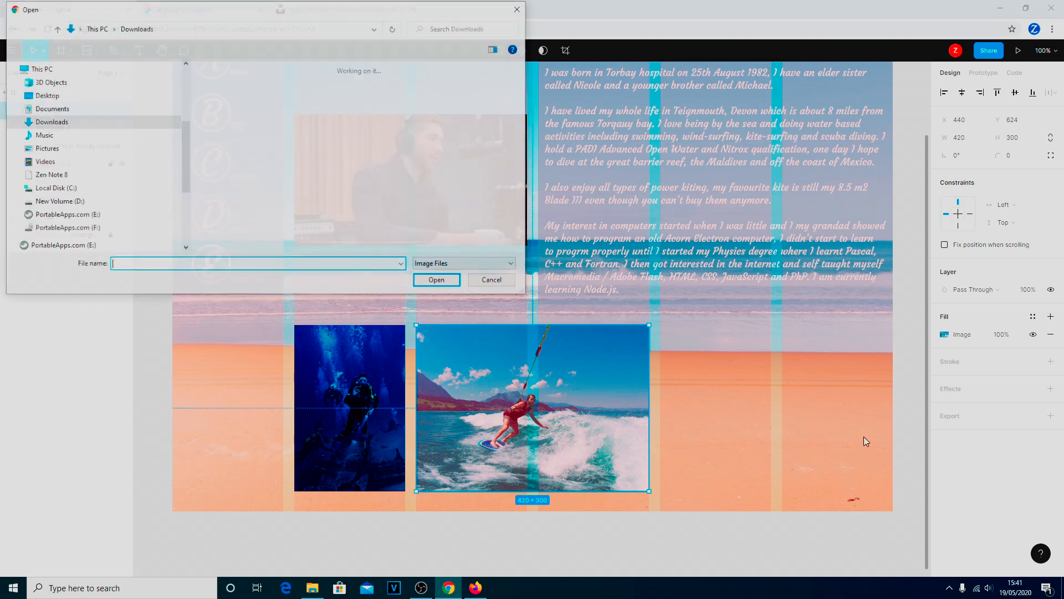
pyautogui.click(251, 117)
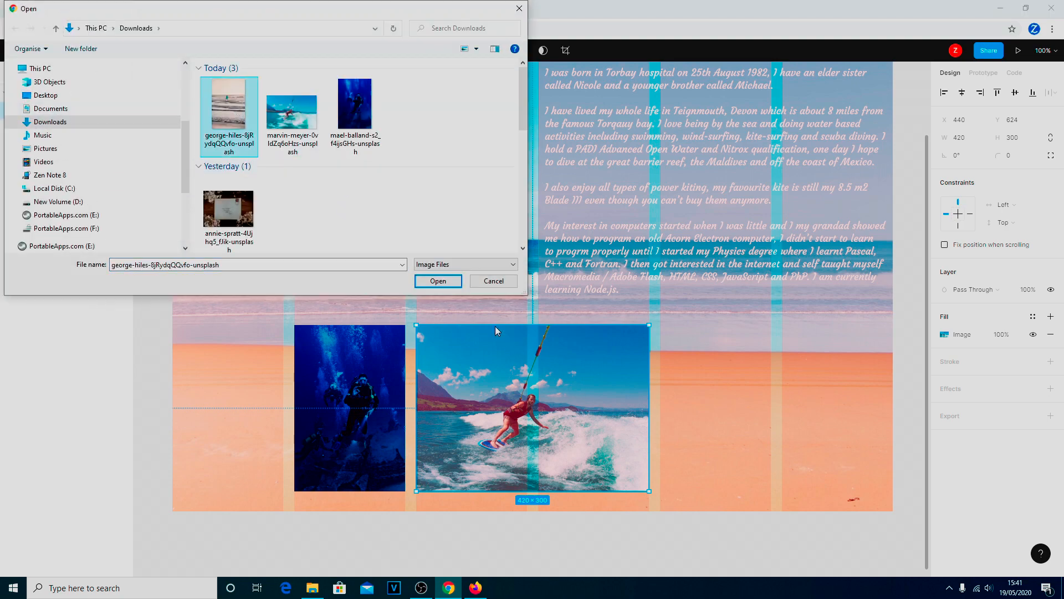
pyautogui.click(438, 281)
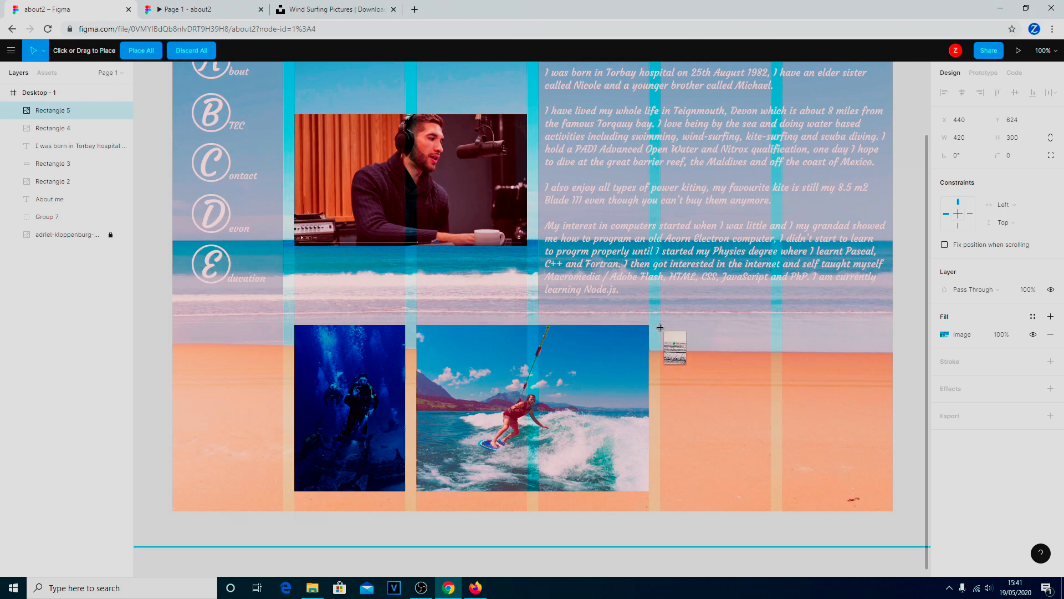
pyautogui.moveTo(660, 326); pyautogui.dragTo(773, 492)
# Align the windsurfing photo's left edge to the column at X 880 and its top edge with the neighbouring photos at Y 624, height 300
pyautogui.moveTo(664, 419); pyautogui.dragTo(660, 418)
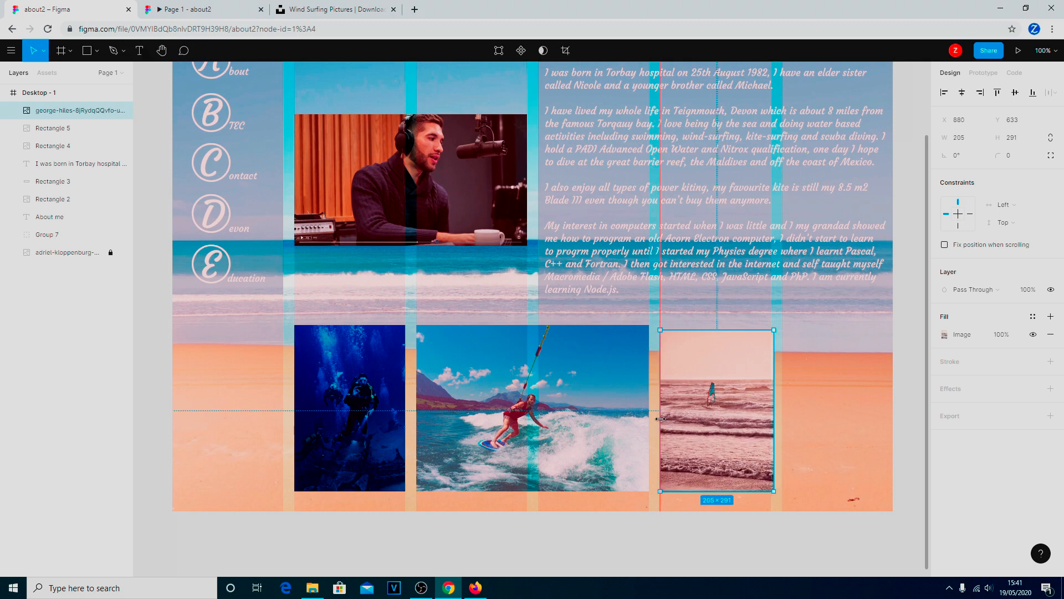
pyautogui.moveTo(717, 329); pyautogui.dragTo(715, 324)
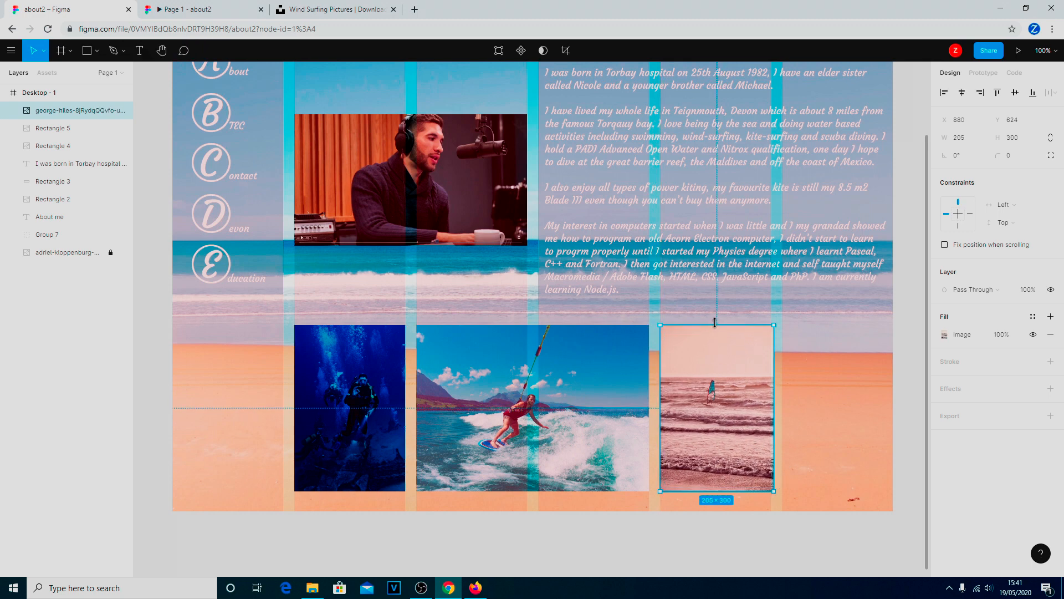
pyautogui.moveTo(729, 491); pyautogui.dragTo(728, 491)
pyautogui.click(834, 430)
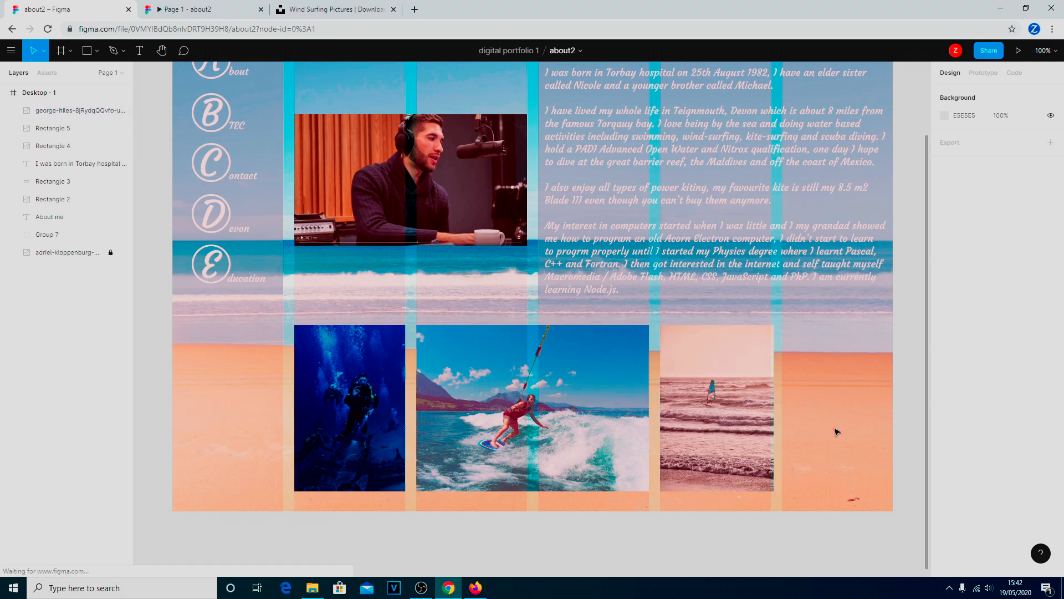
# Enlarge the windsurfing photo proportionally from its corners to about 375 × 549 so the windsurfer appears bigger
pyautogui.click(719, 408)
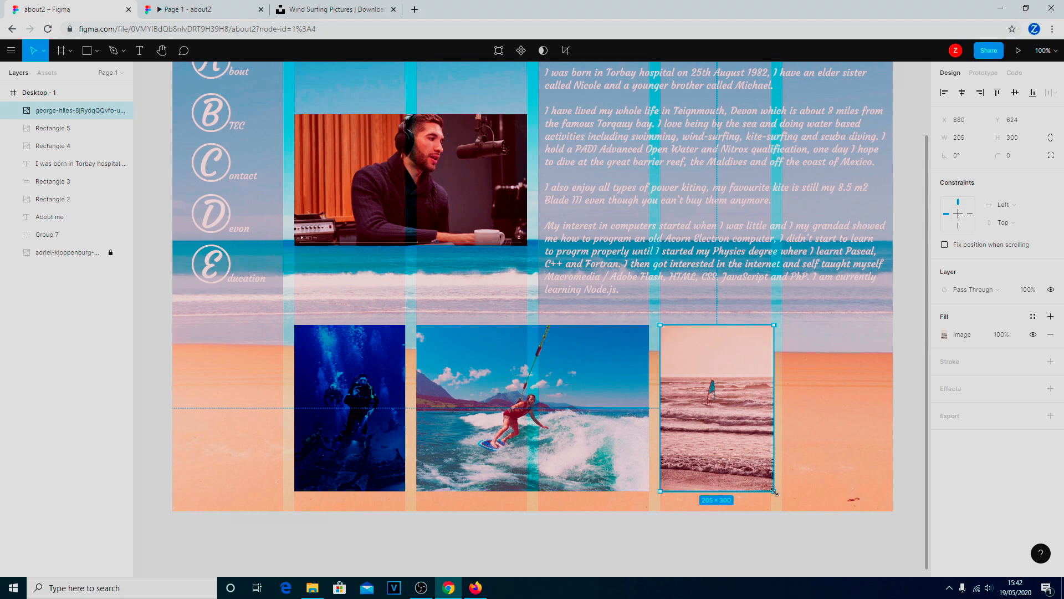
pyautogui.moveTo(773, 491); pyautogui.dragTo(813, 525)
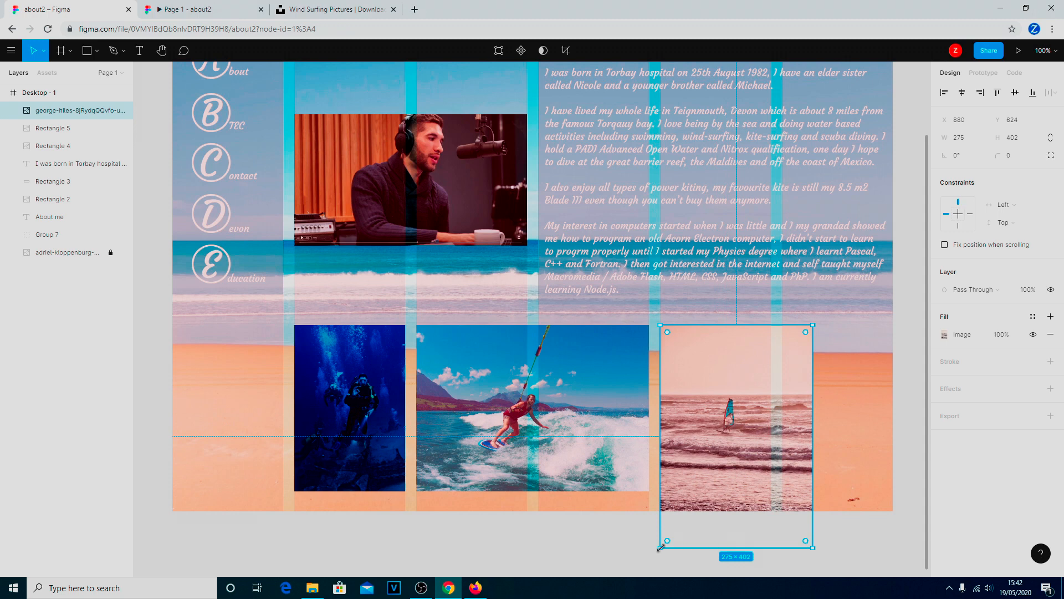
pyautogui.moveTo(657, 549); pyautogui.dragTo(639, 578)
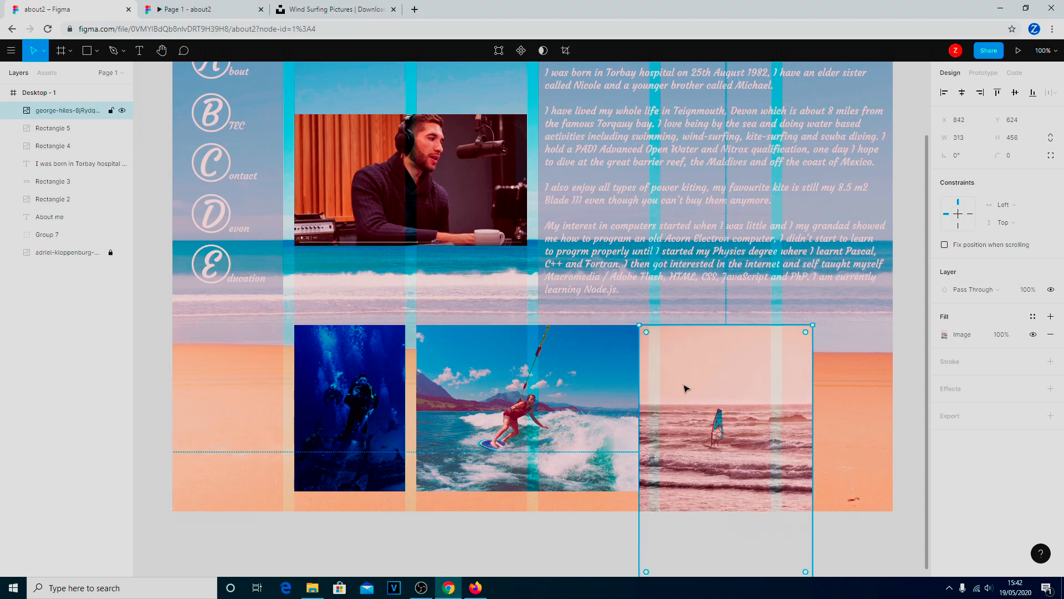
pyautogui.moveTo(636, 326); pyautogui.dragTo(620, 298)
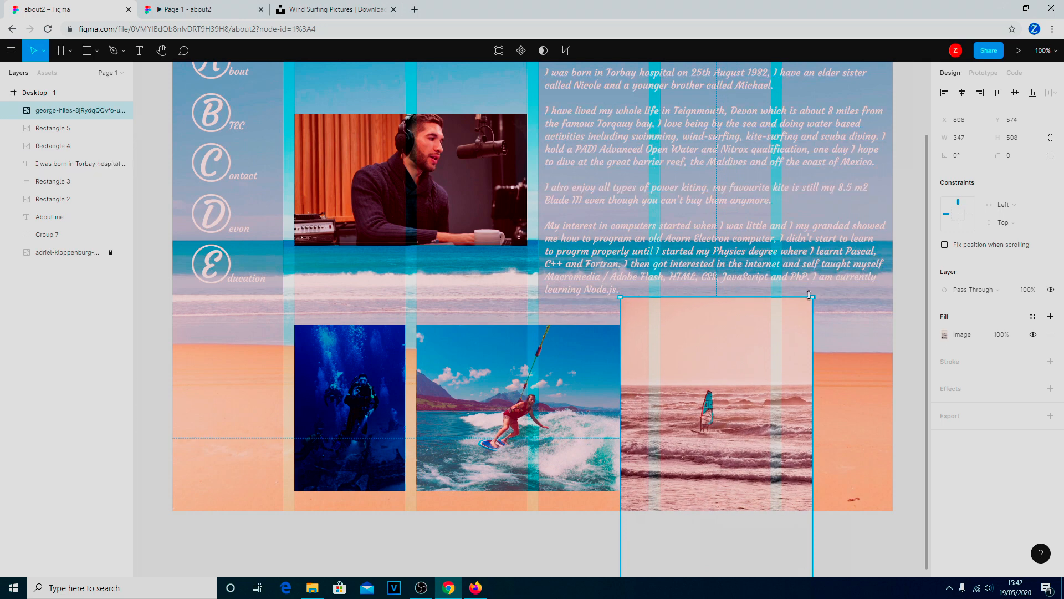
pyautogui.moveTo(813, 304); pyautogui.dragTo(828, 284)
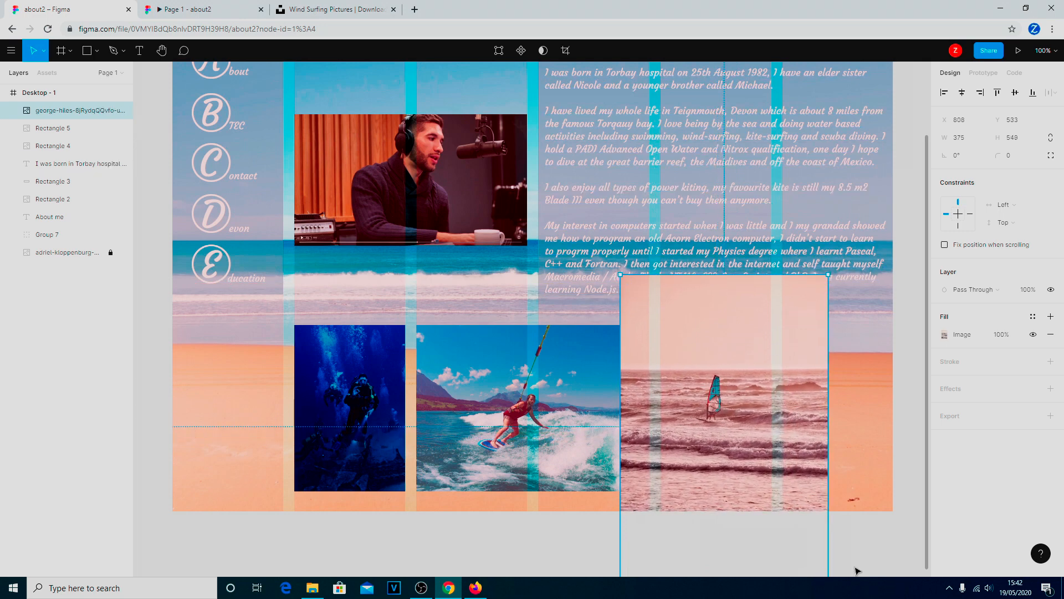
pyautogui.click(853, 546)
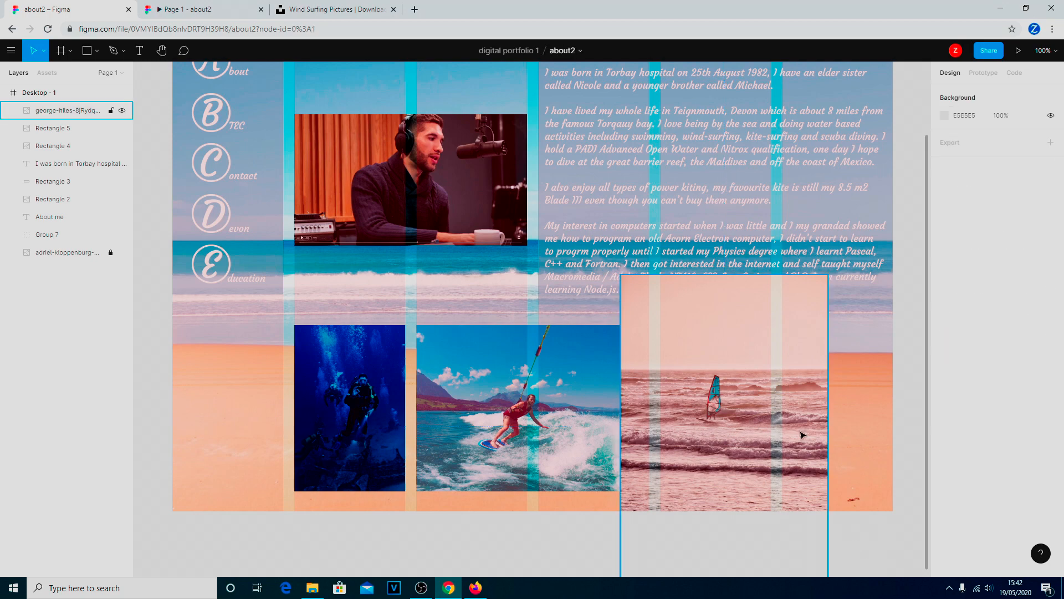
# Crop the enlarged windsurfing photo's top edge to Y 624 and its left edge to the column at X 880
pyautogui.click(754, 417)
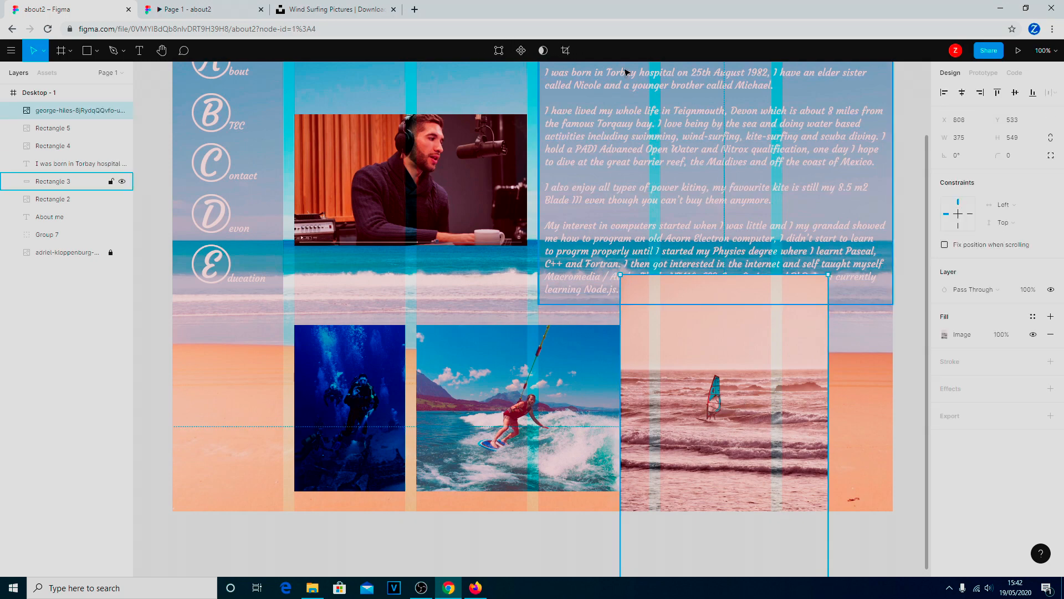
pyautogui.click(564, 50)
pyautogui.moveTo(724, 275); pyautogui.dragTo(724, 326)
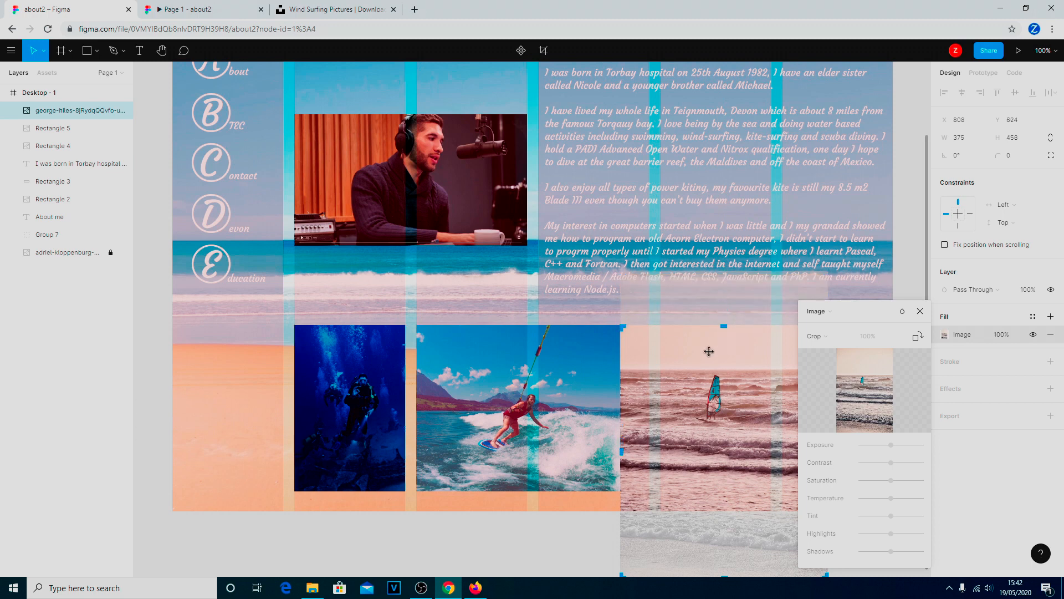
pyautogui.moveTo(623, 397); pyautogui.dragTo(661, 397)
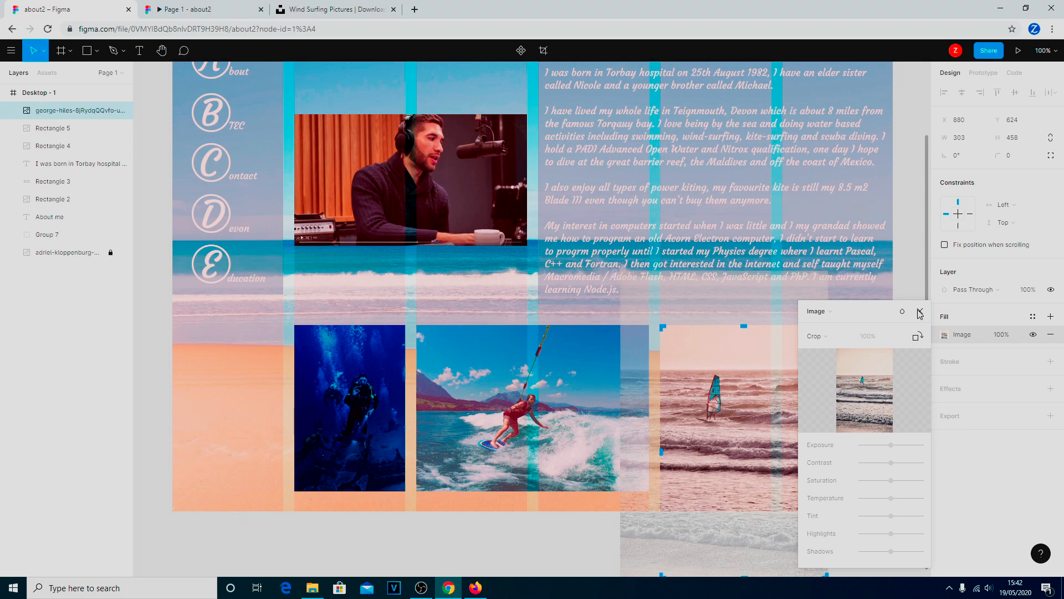
pyautogui.click(920, 311)
# Try to narrow the windsurfing photo to about 260 wide by resizing its right edge
pyautogui.moveTo(827, 422); pyautogui.dragTo(803, 422)
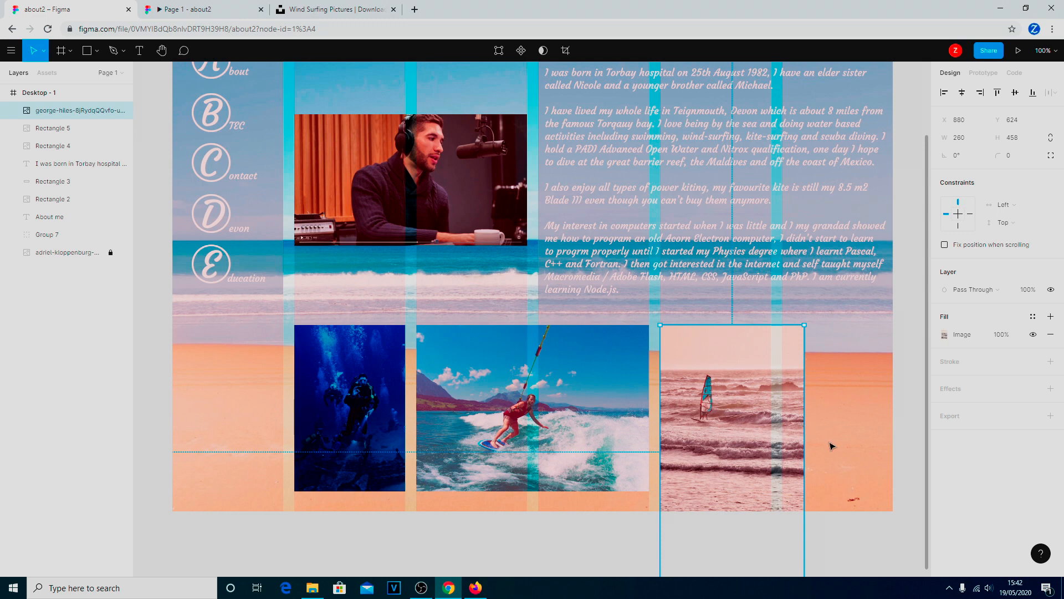
# Crop the windsurfing photo's bottom edge up to the bottom of the page frame, leaving it 303 × 336
pyautogui.click(566, 51)
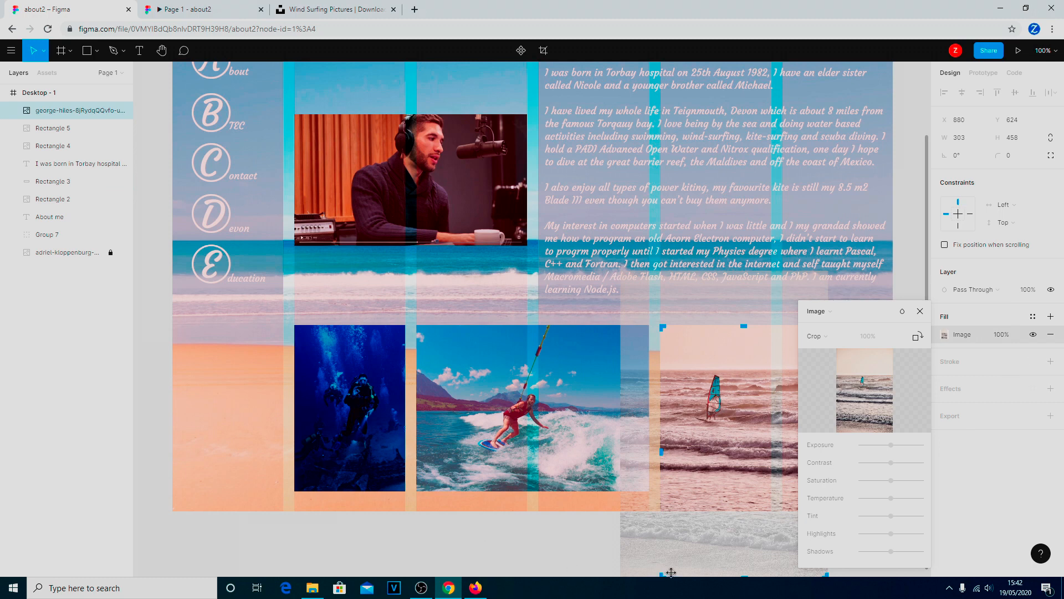
pyautogui.moveTo(667, 574); pyautogui.dragTo(668, 507)
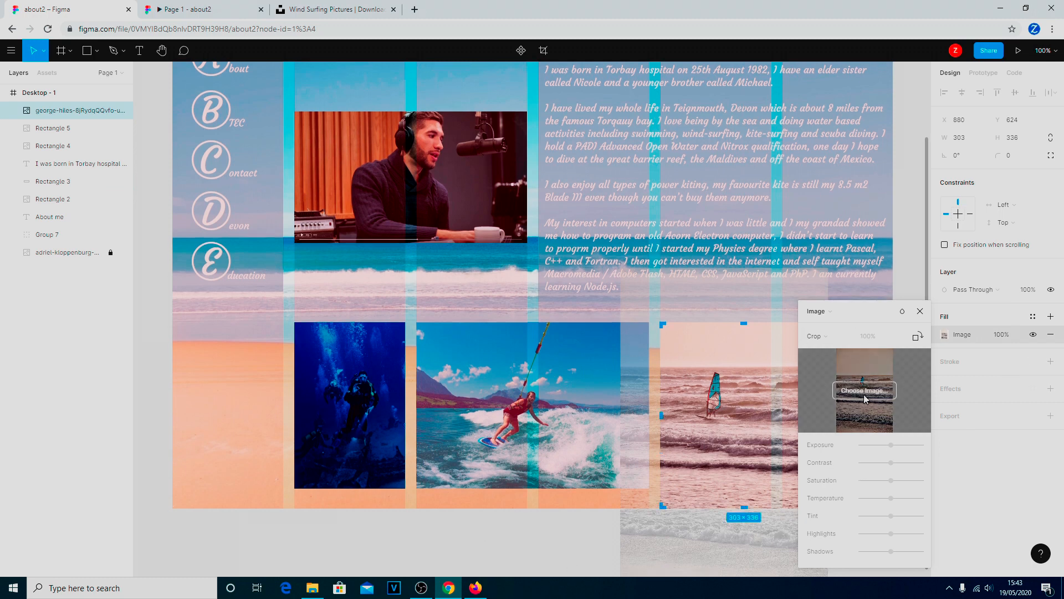
pyautogui.click(920, 311)
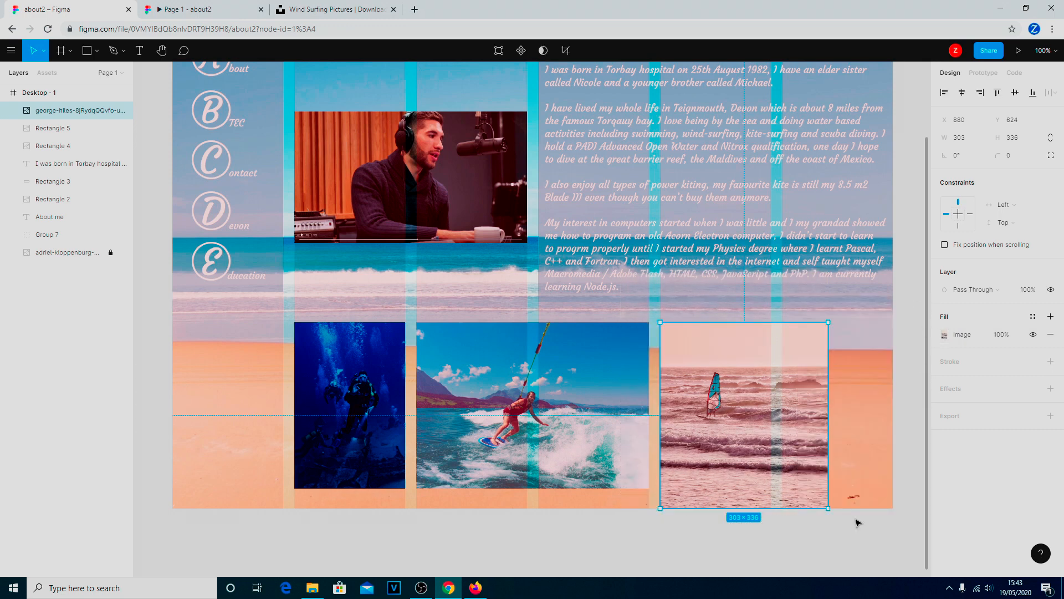
pyautogui.moveTo(473, 572); pyautogui.dragTo(525, 575)
pyautogui.click(632, 582)
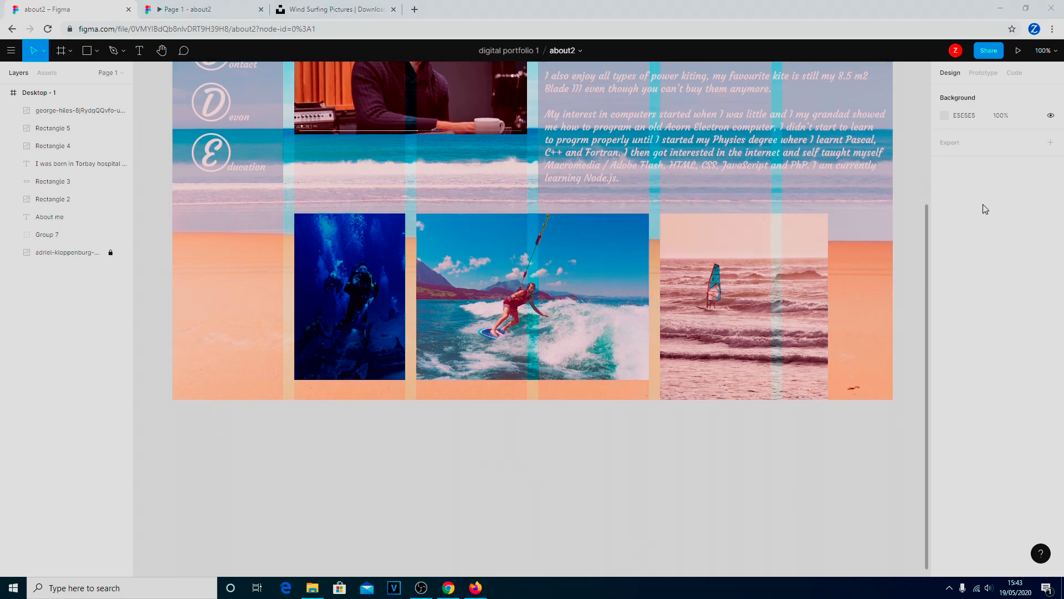
# Crop the windsurfing photo's lower-right corner to 200 × 300, level with the bottoms of the other photos, working at 50% zoom
pyautogui.click(1044, 51)
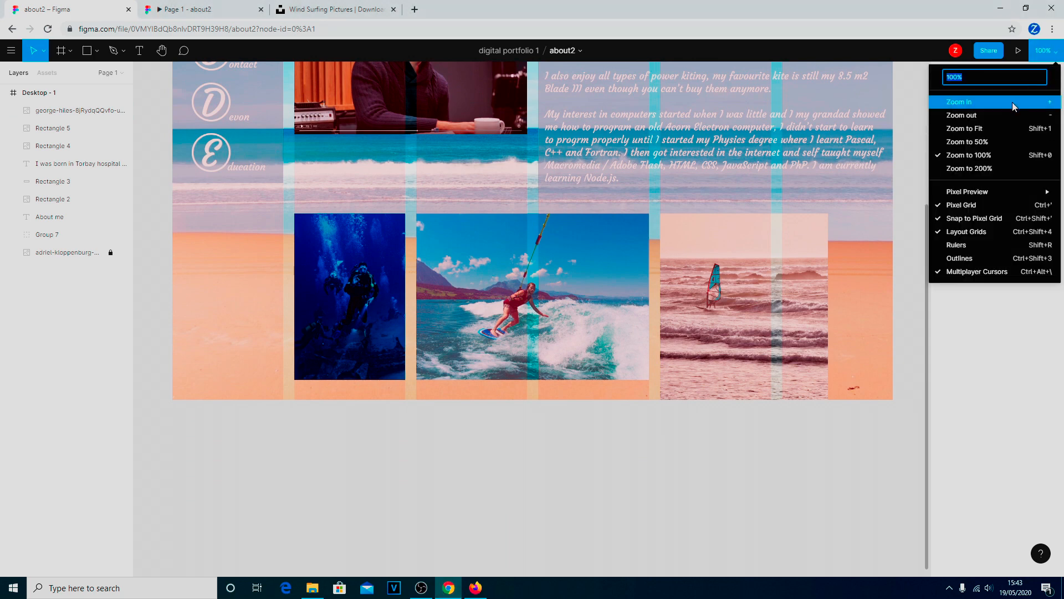
pyautogui.write('50')
pyautogui.press('Return')
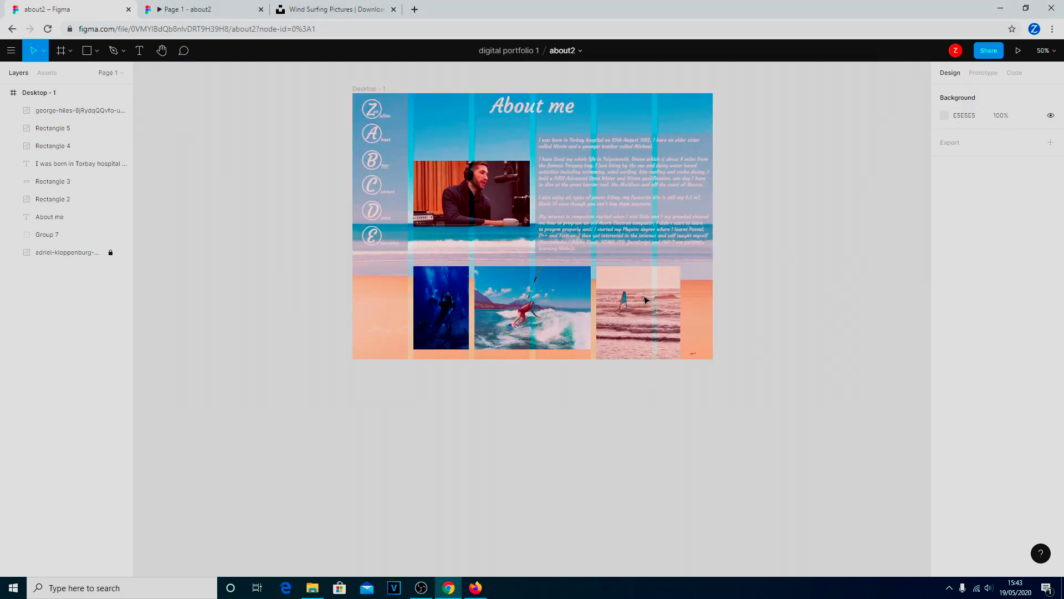
pyautogui.click(628, 316)
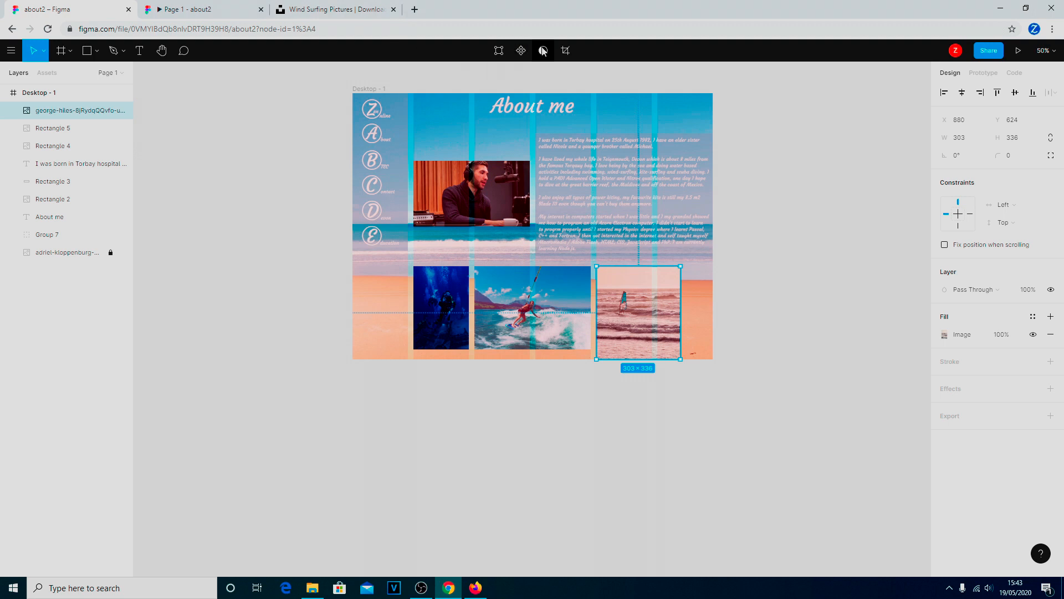
pyautogui.click(564, 50)
pyautogui.moveTo(678, 356); pyautogui.dragTo(651, 349)
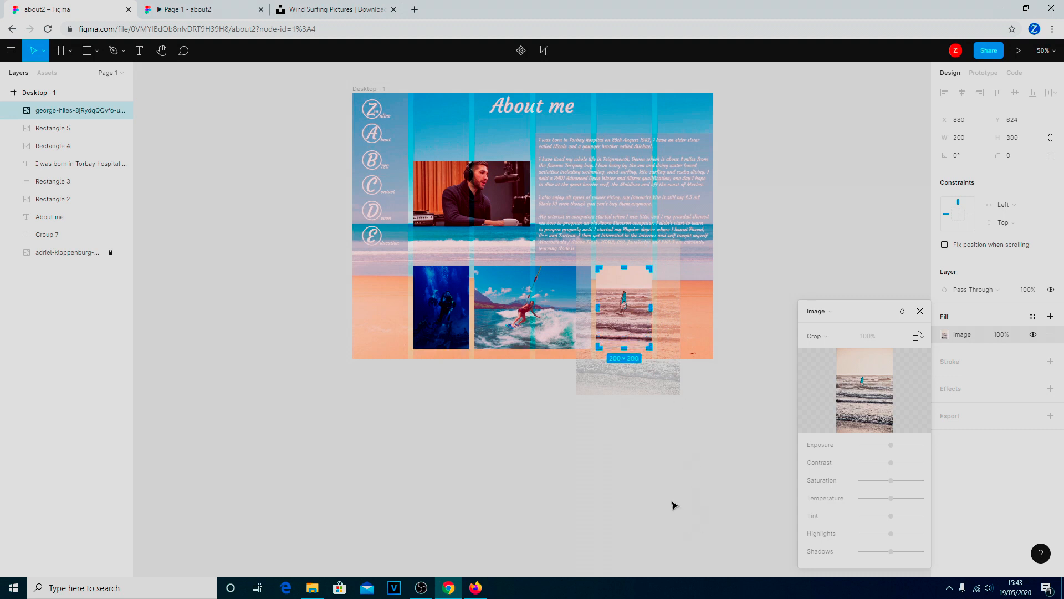
pyautogui.press('Return')
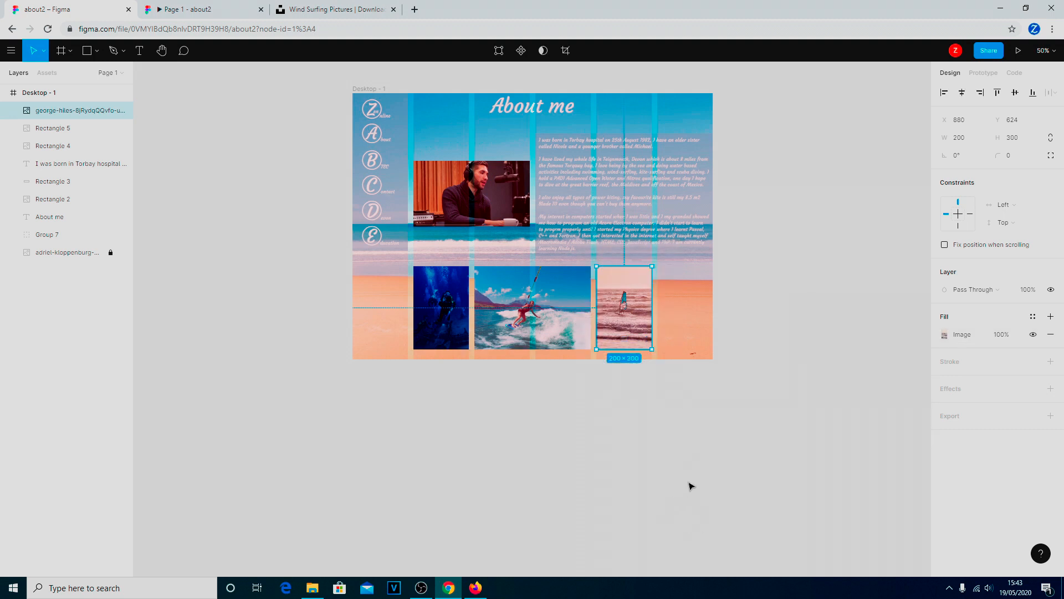
pyautogui.click(719, 438)
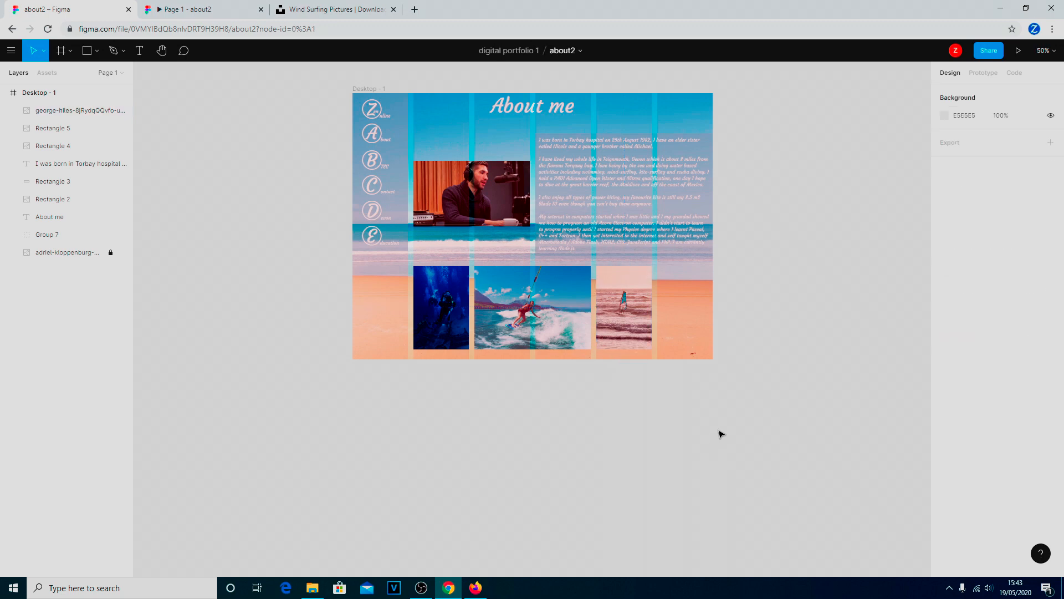
# Check the finished three-photo row in the about2 prototype preview, then return to the design file
pyautogui.click(192, 8)
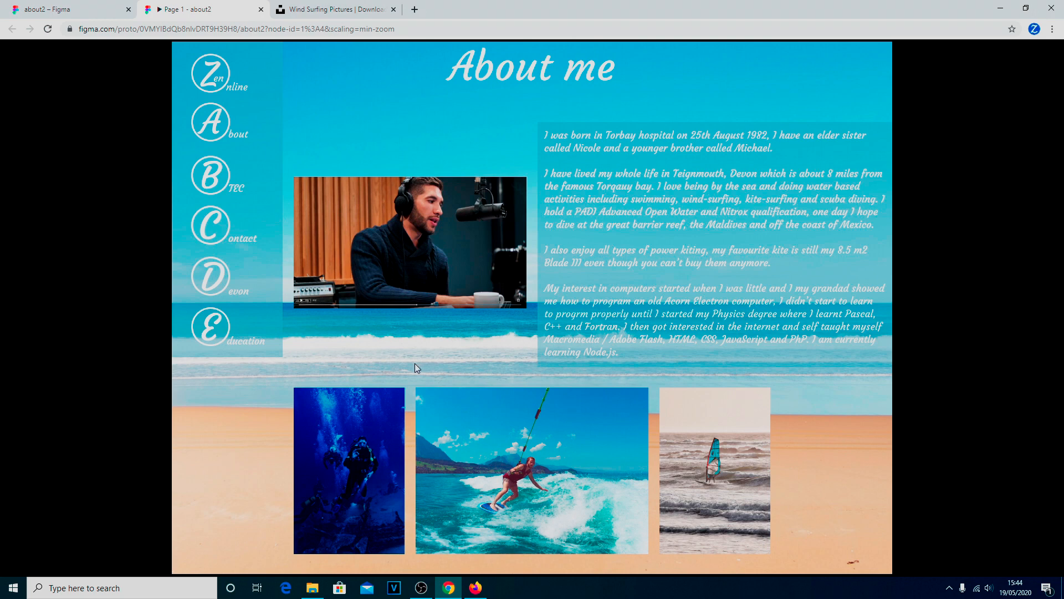
pyautogui.click(48, 12)
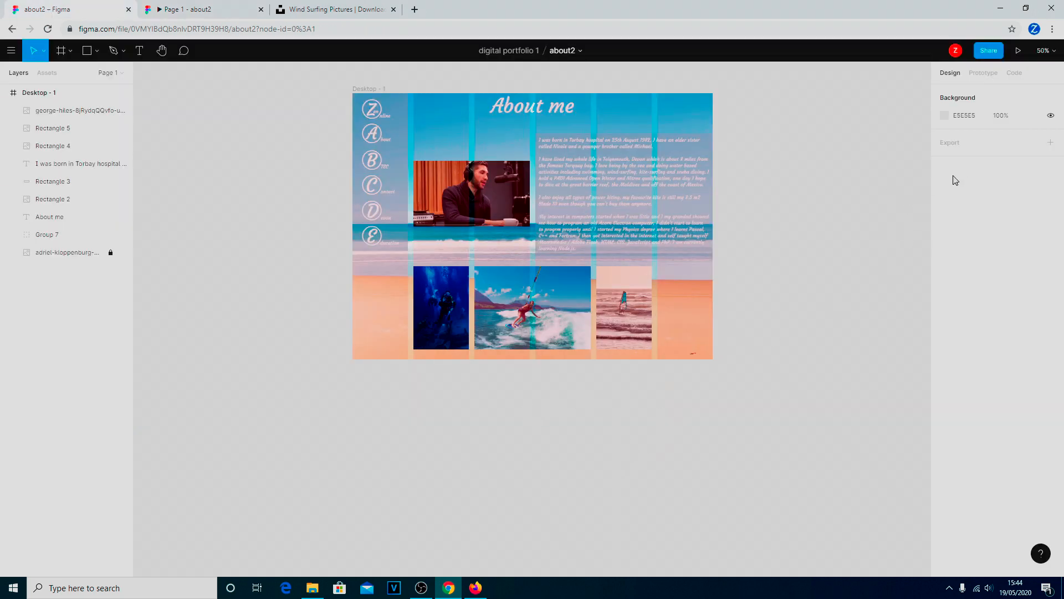
# Draw a rectangle about 200 × 331 at X 220, Y 624 over the scuba photo, extending below its bottom edge
pyautogui.click(1056, 52)
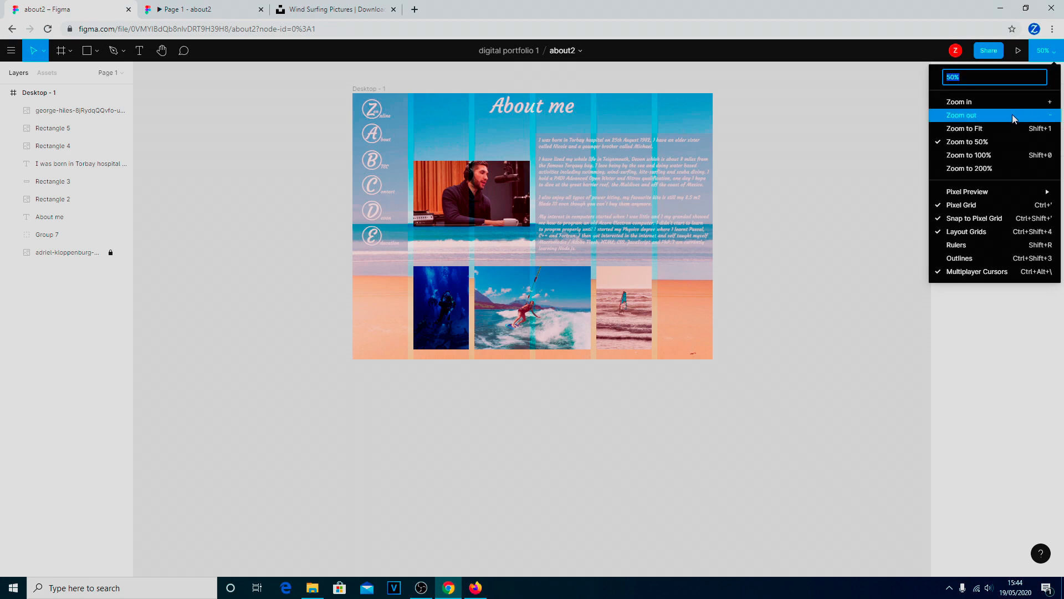
pyautogui.click(1006, 126)
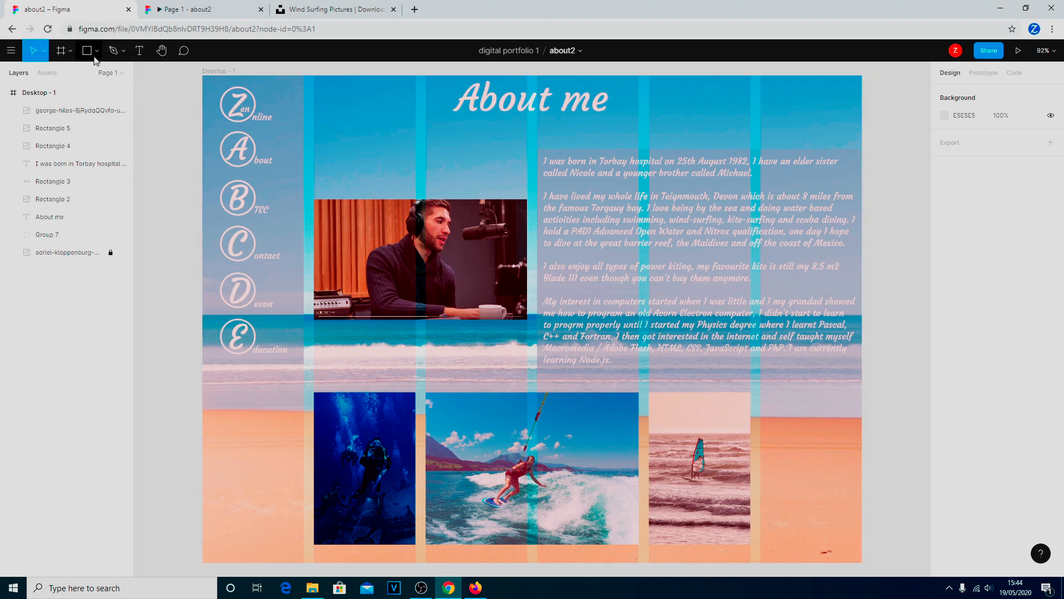
pyautogui.click(98, 54)
pyautogui.click(82, 73)
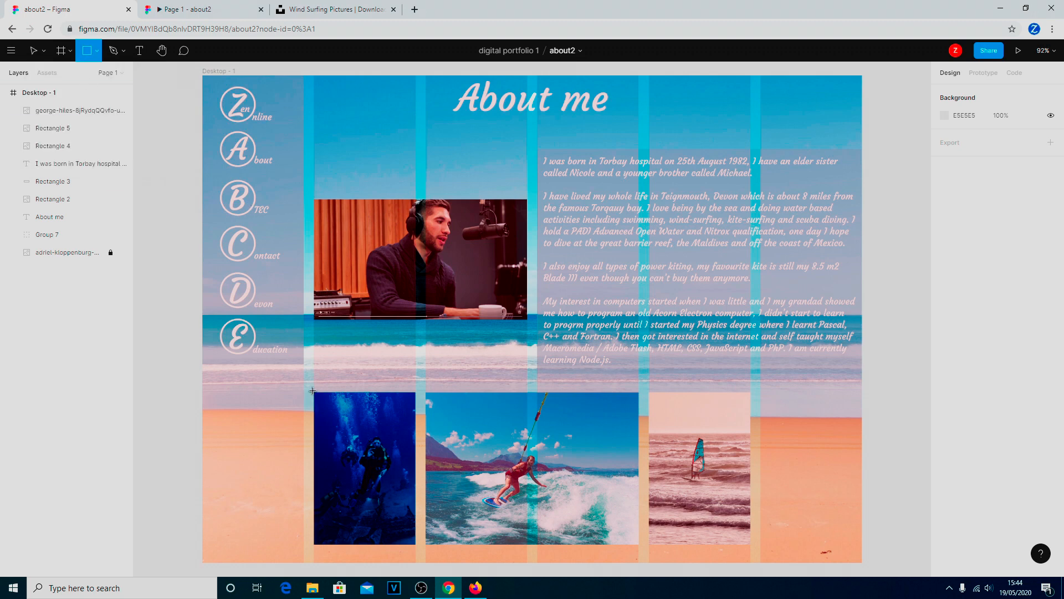
pyautogui.moveTo(315, 391)
pyautogui.mouseDown()
pyautogui.moveTo(416, 454)
pyautogui.moveTo(417, 559)
pyautogui.mouseUp()
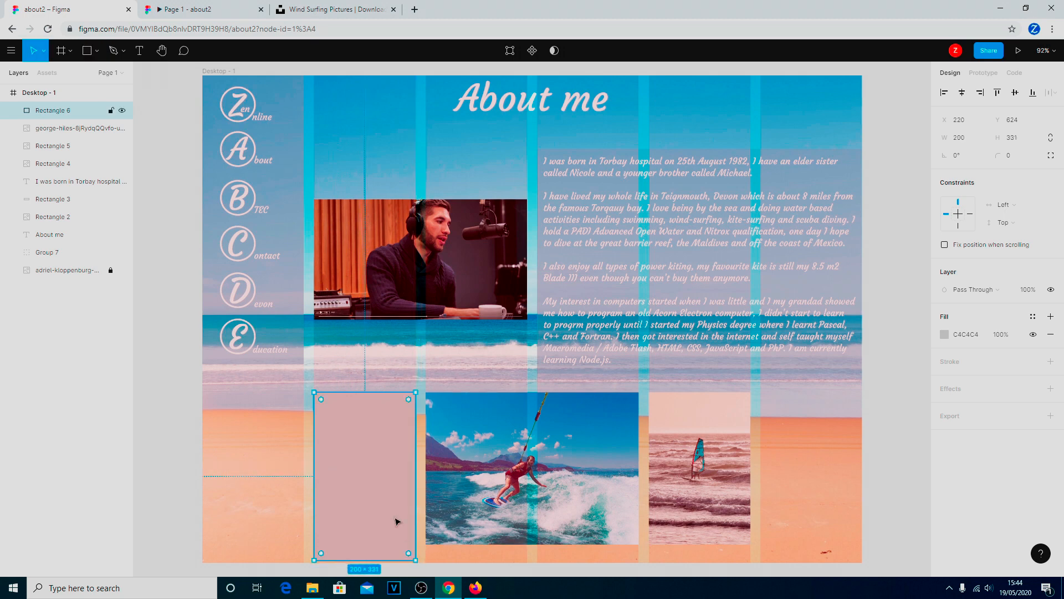
# Fill the new rectangle with white FFFFFF and move its layer beneath the scuba photo, directly above Group 7
pyautogui.click(944, 334)
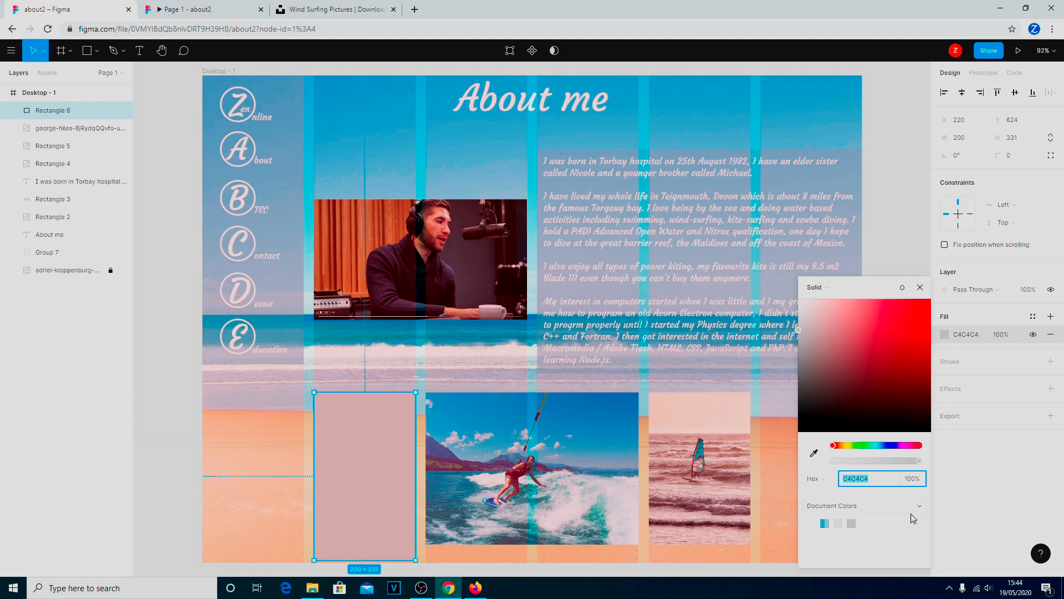
pyautogui.click(812, 523)
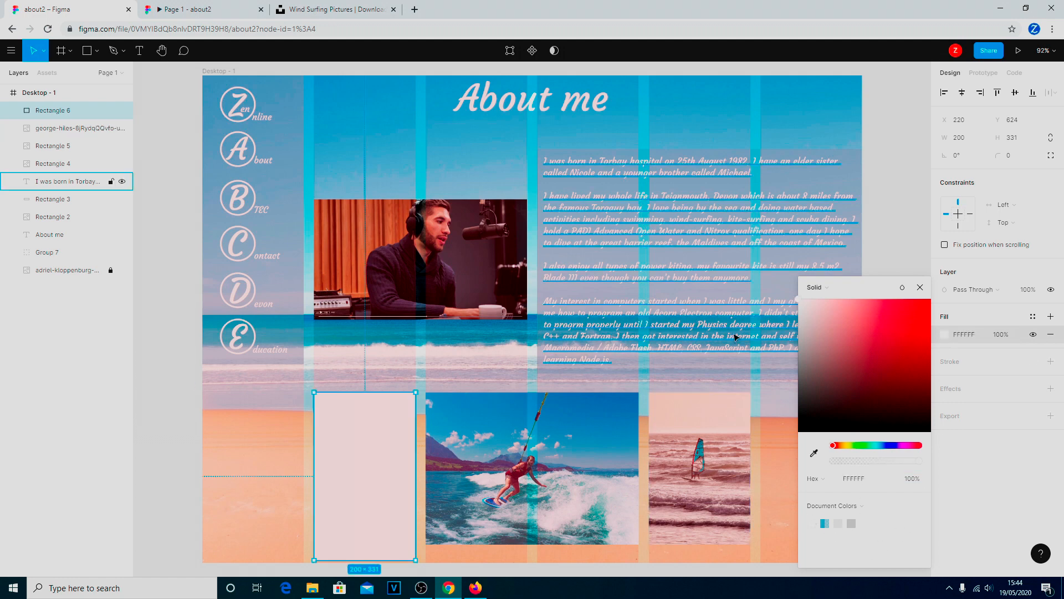
pyautogui.moveTo(29, 107); pyautogui.dragTo(45, 142)
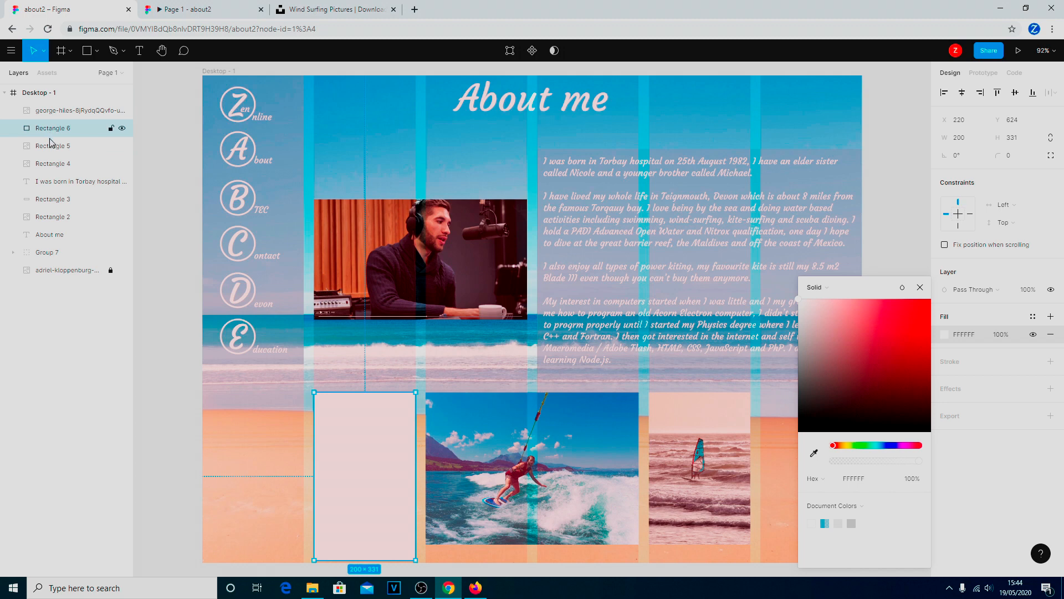
pyautogui.moveTo(55, 134); pyautogui.dragTo(54, 241)
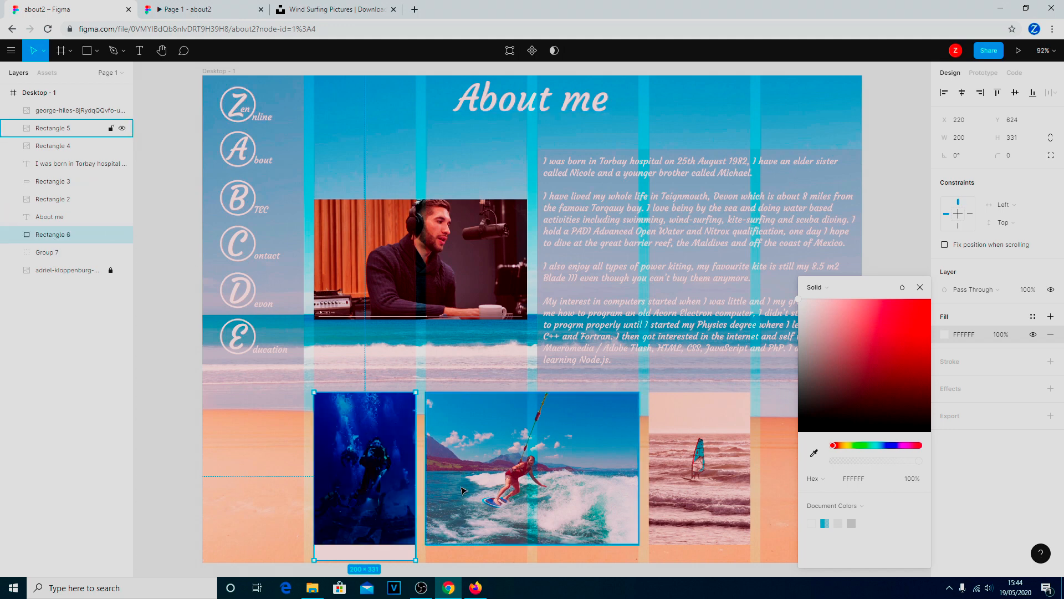
# Shrink the scuba photo to about 181 × 267 and position it at about X 229, Y 640 inside the white rectangle
pyautogui.click(398, 490)
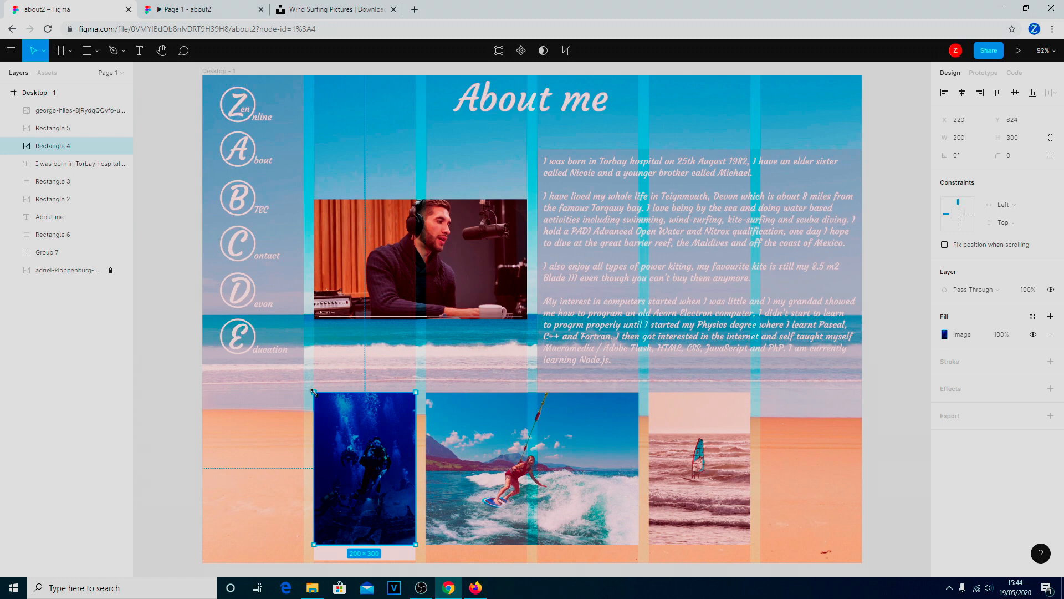
pyautogui.moveTo(314, 394); pyautogui.dragTo(325, 411)
pyautogui.moveTo(391, 474); pyautogui.dragTo(386, 467)
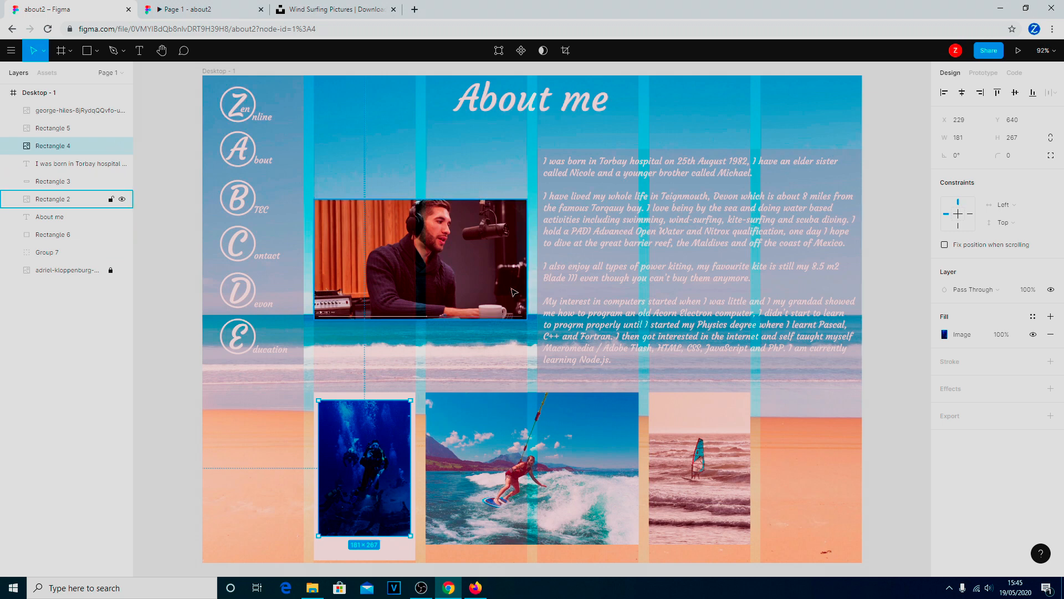
# Crop the scuba photo's top and bottom to about 181 × 170, then move it up to about Y 635 within the white rectangle
pyautogui.click(565, 51)
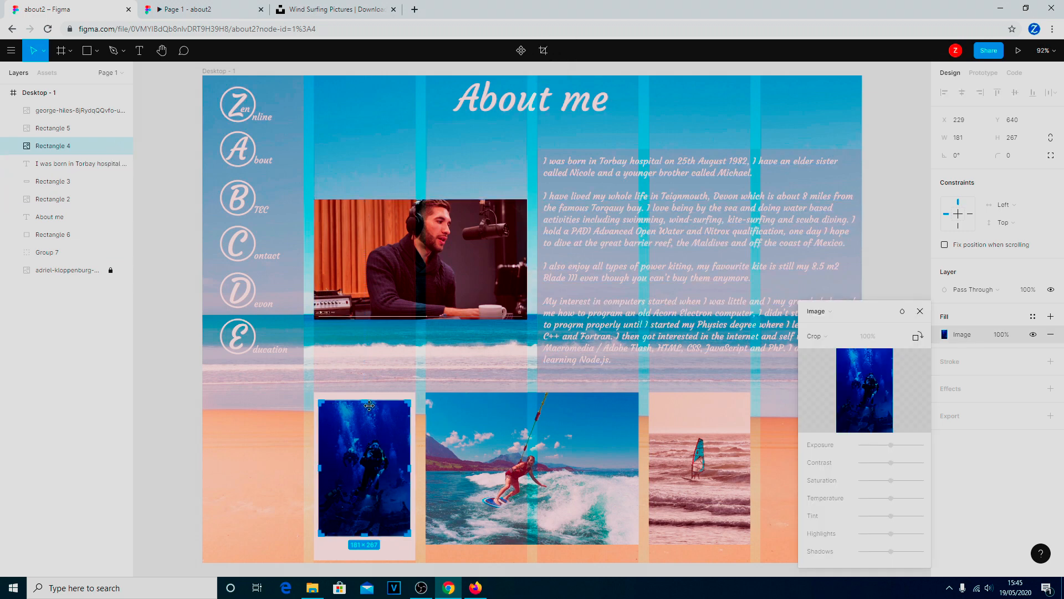
pyautogui.moveTo(366, 400); pyautogui.dragTo(366, 428)
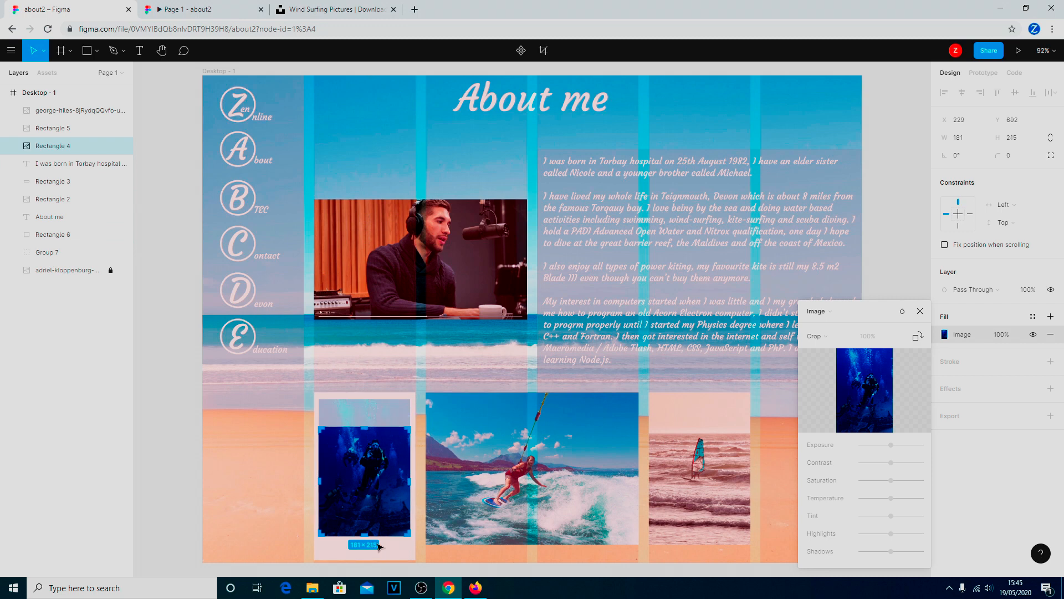
pyautogui.moveTo(364, 534); pyautogui.dragTo(365, 511)
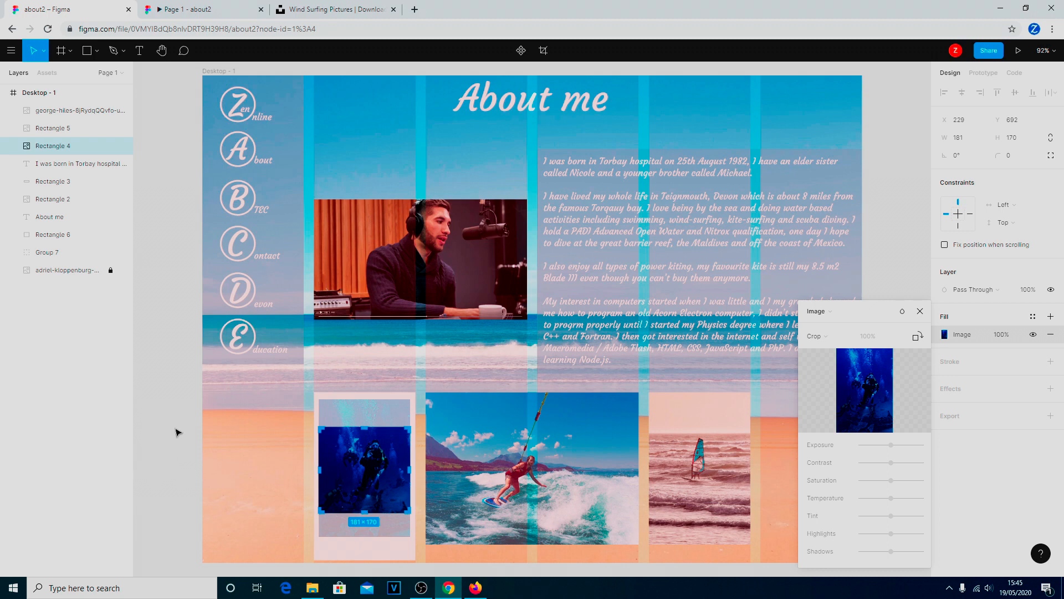
pyautogui.press('Escape')
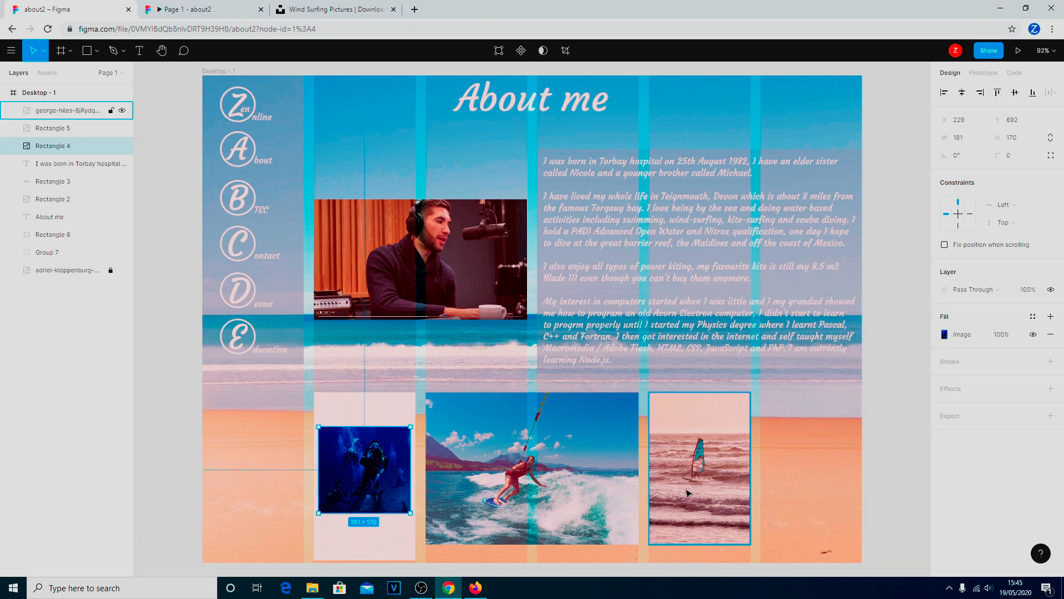
pyautogui.moveTo(369, 467); pyautogui.dragTo(373, 440)
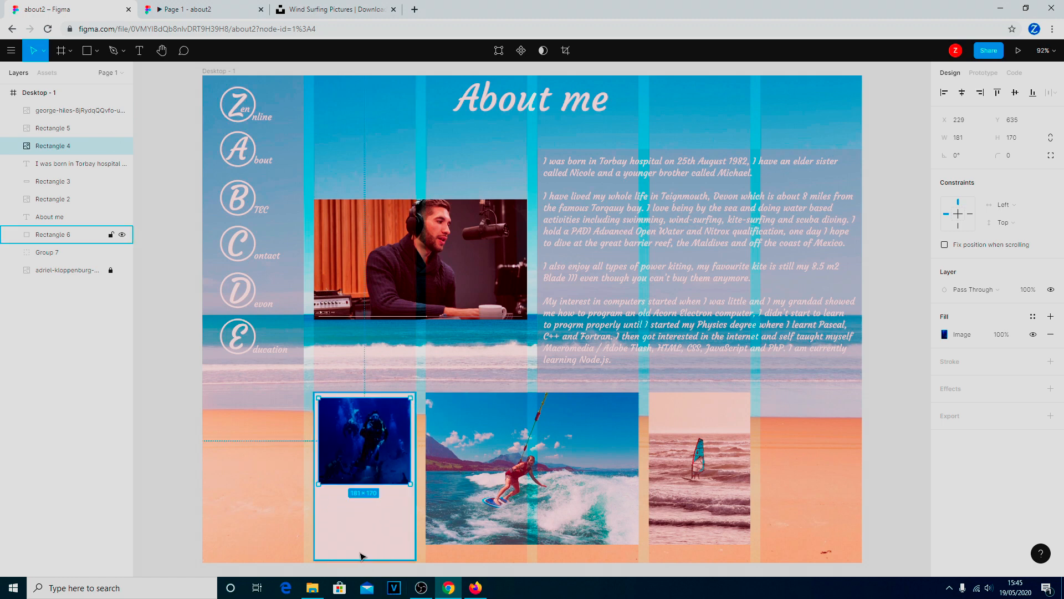
# Add a centre-aligned caption "Scuba diving in Skiathos" in a text box about 159 × 87 below the scuba photo
pyautogui.click(385, 560)
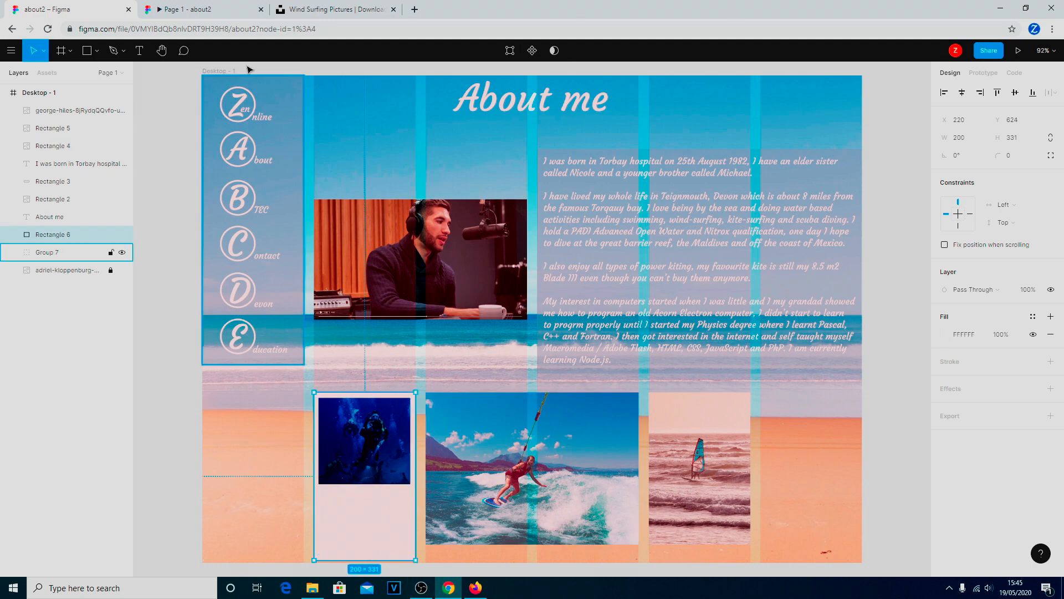
pyautogui.click(139, 51)
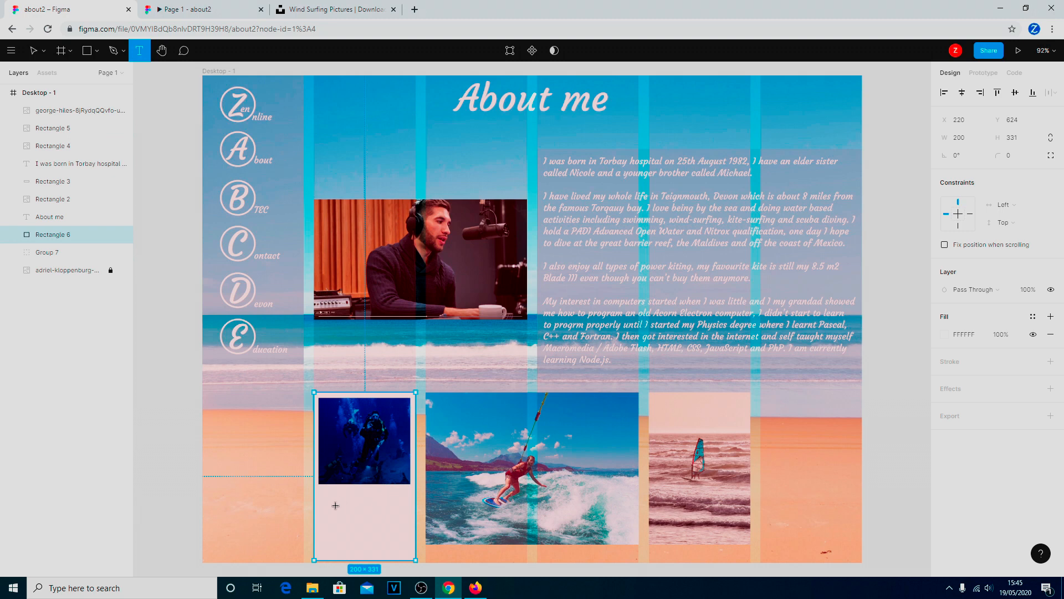
pyautogui.moveTo(324, 496); pyautogui.dragTo(405, 541)
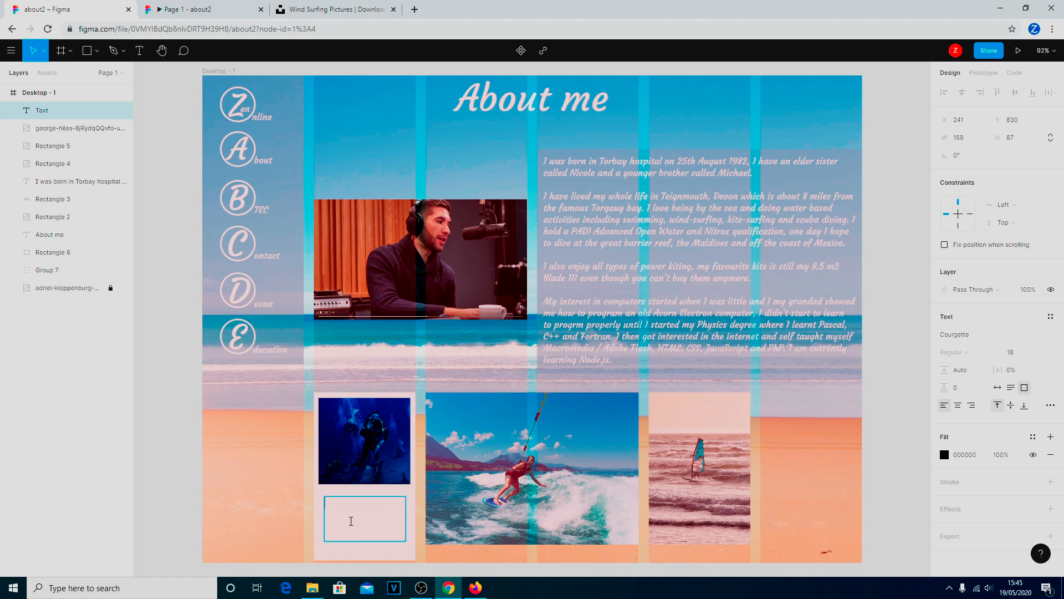
pyautogui.write('Scuba diving in Skiathos')
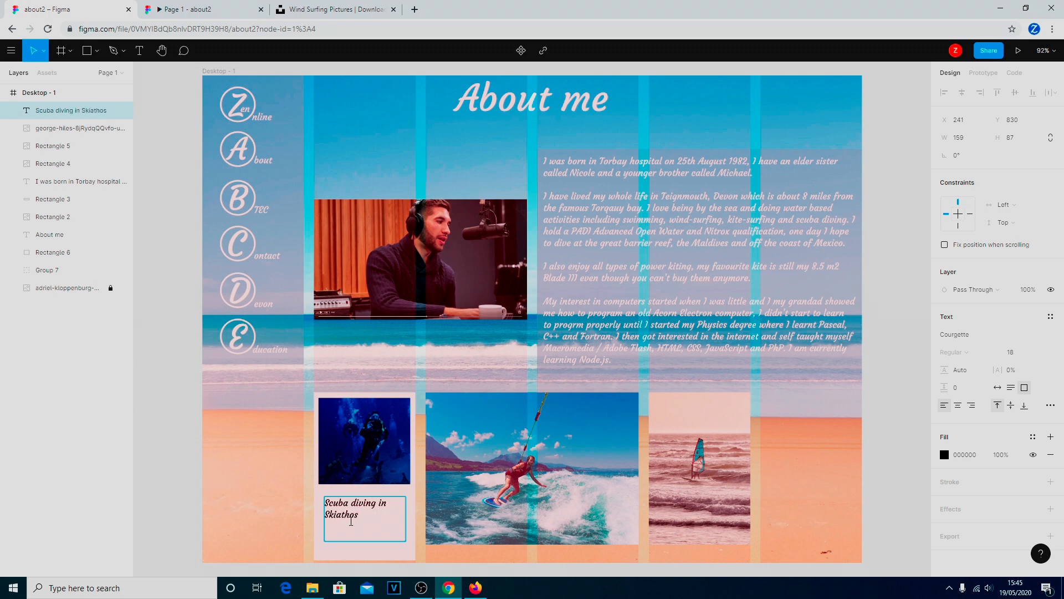
pyautogui.click(961, 406)
pyautogui.click(370, 517)
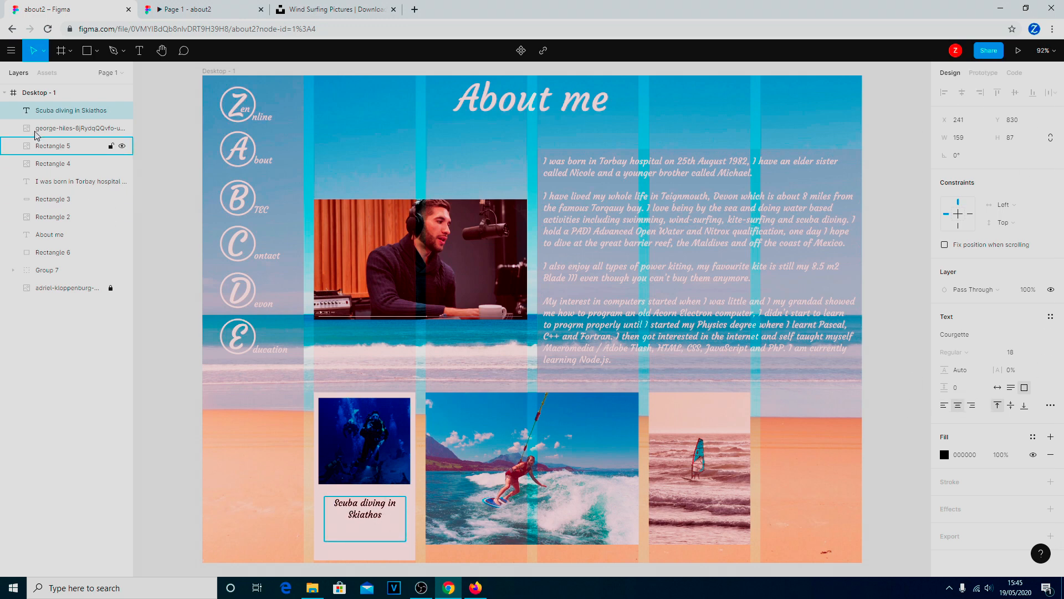
pyautogui.press('Escape')
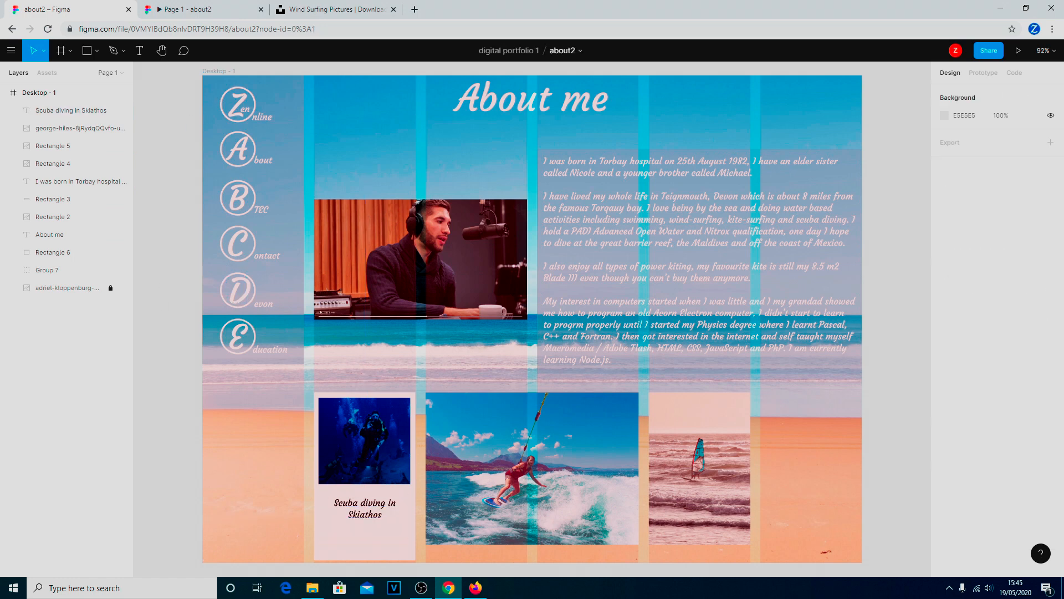
# Move the caption up to about X 240, Y 818 and shorten the white rectangle to about 252 high
pyautogui.moveTo(367, 515); pyautogui.dragTo(366, 508)
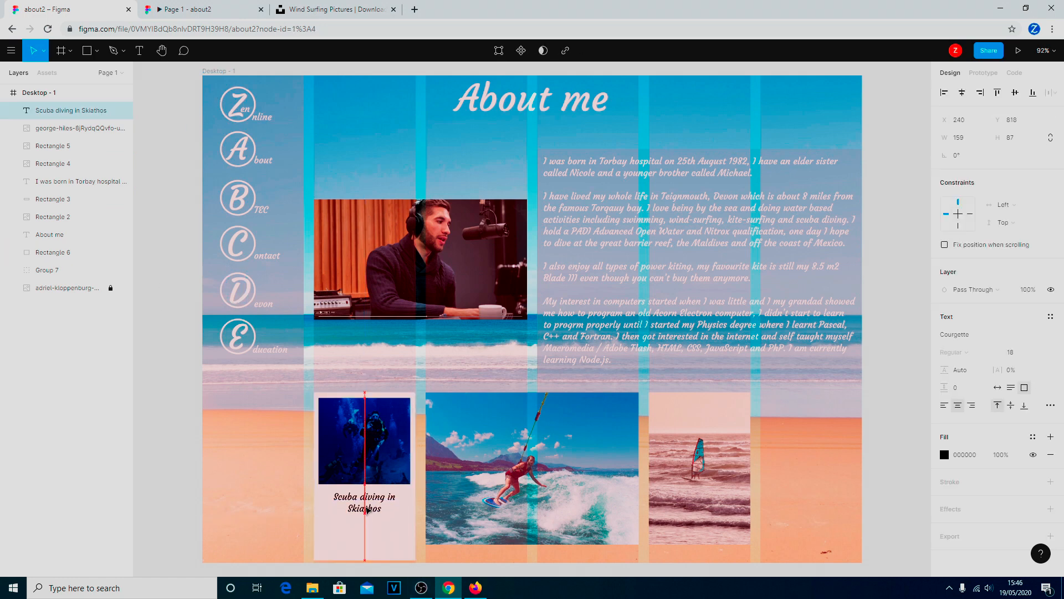
pyautogui.click(367, 552)
pyautogui.moveTo(365, 558); pyautogui.dragTo(371, 520)
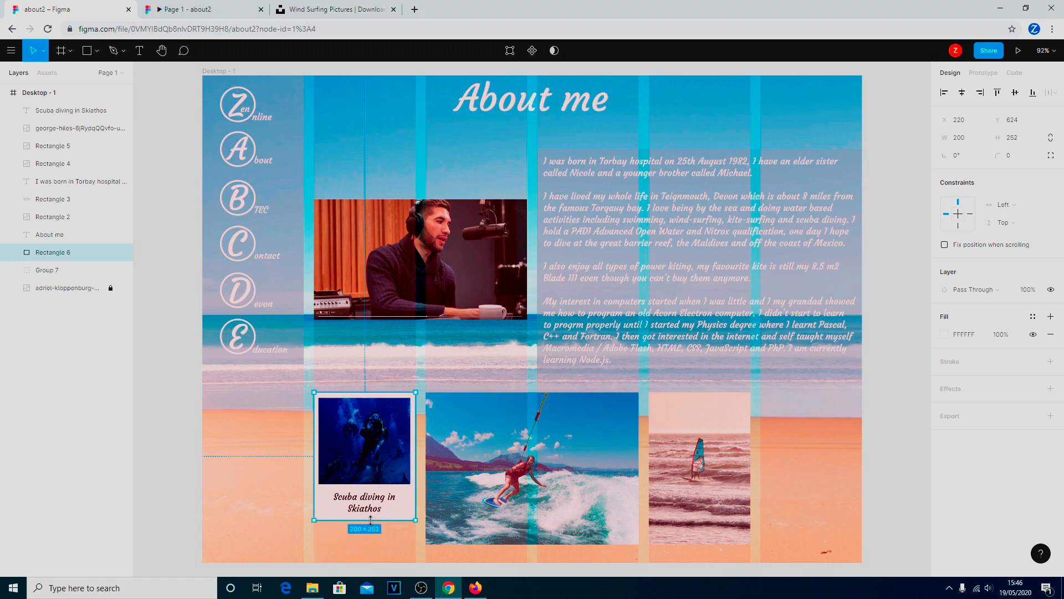
pyautogui.click(172, 493)
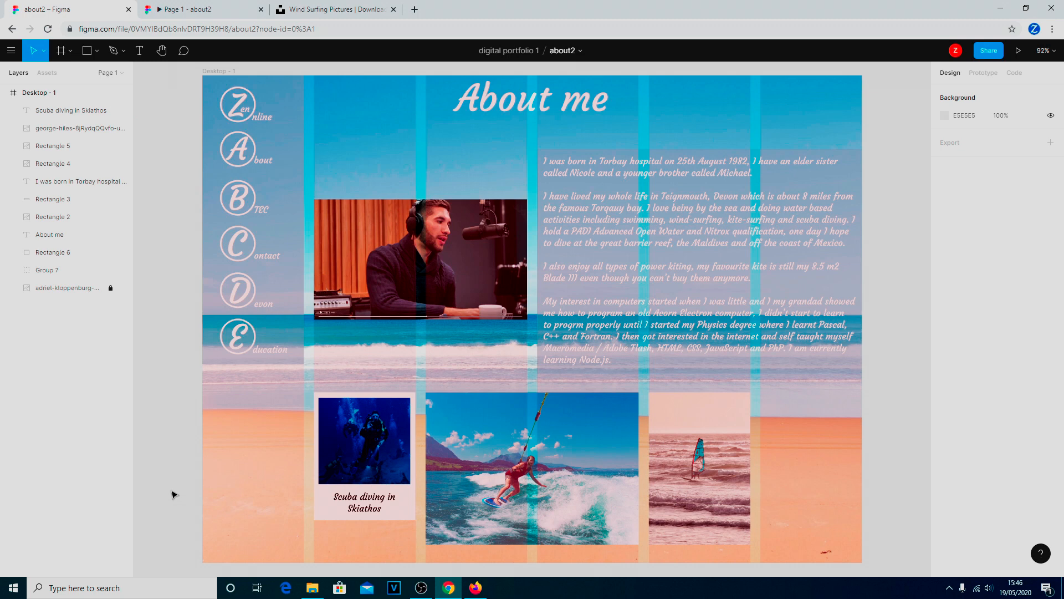
# Select the caption, scuba photo and white rectangle, place their layers together above the windsurfing photo, and group them
pyautogui.click(361, 509)
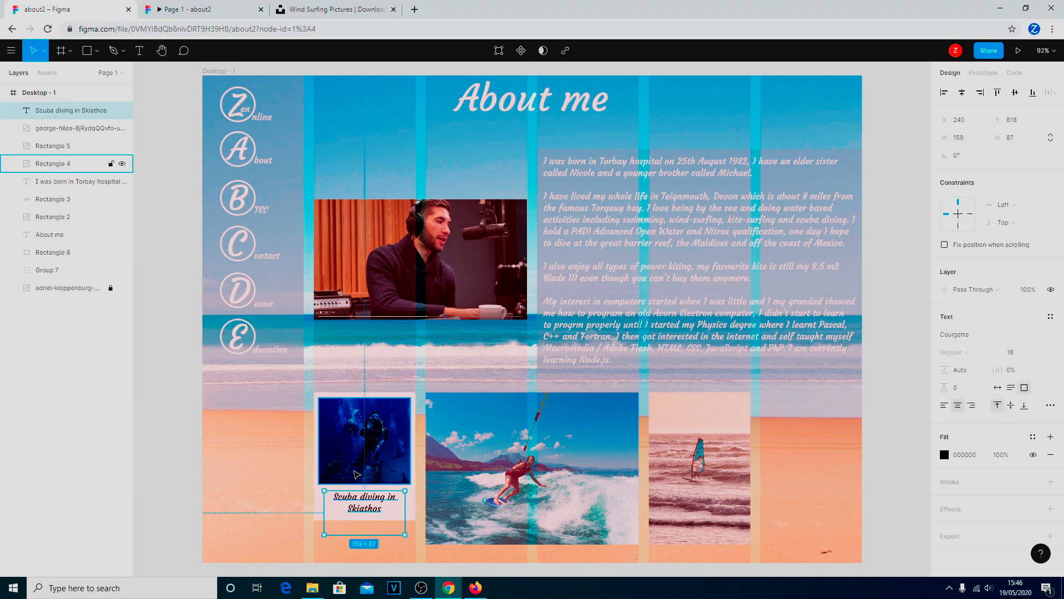
pyautogui.keyDown('shift'); pyautogui.click(359, 468); pyautogui.keyUp('shift')
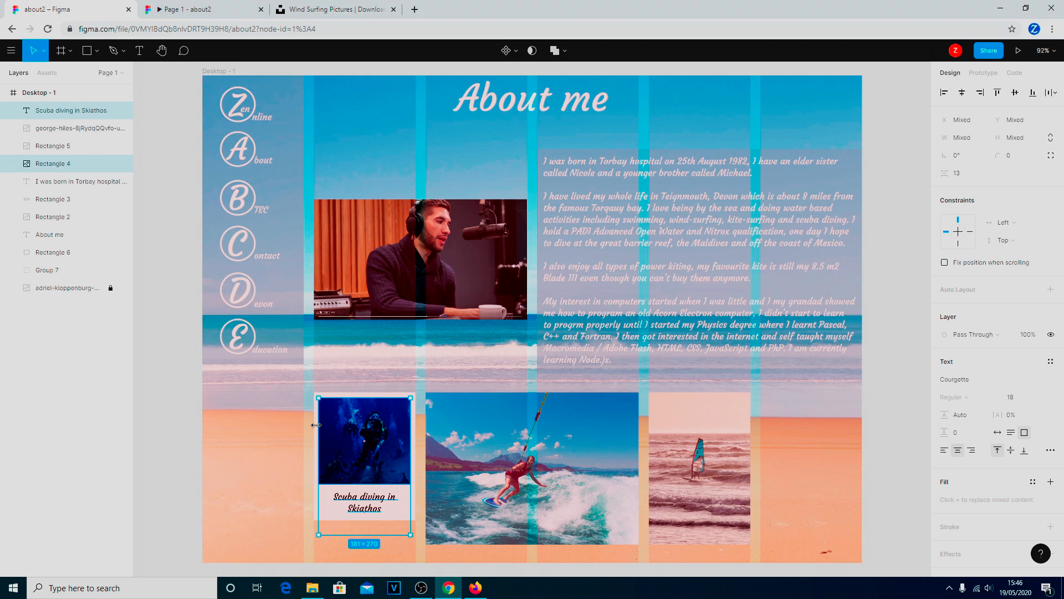
pyautogui.keyDown('shift'); pyautogui.click(333, 396); pyautogui.keyUp('shift')
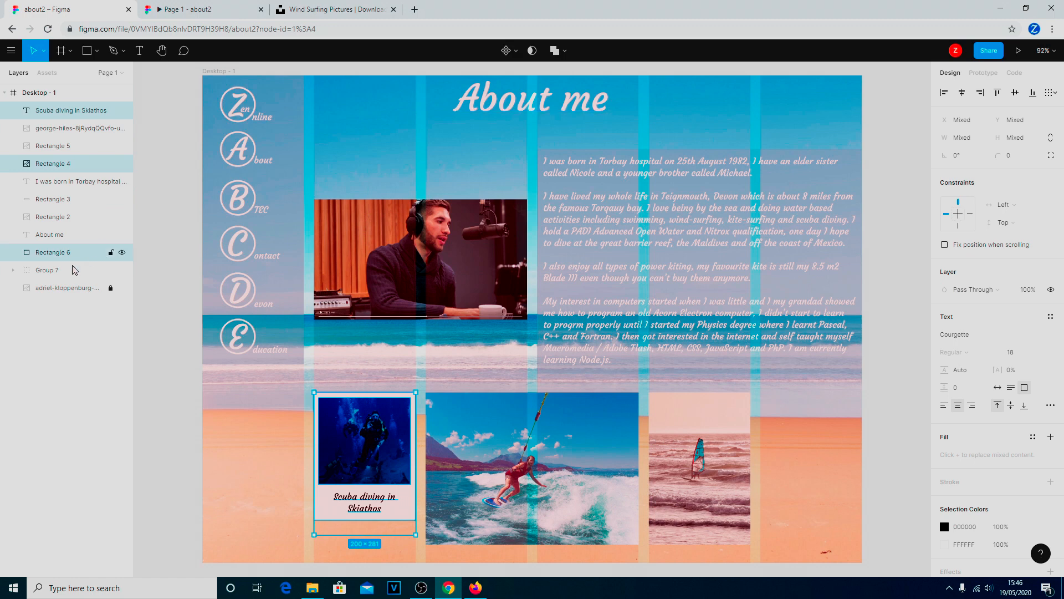
pyautogui.moveTo(47, 163); pyautogui.dragTo(51, 121)
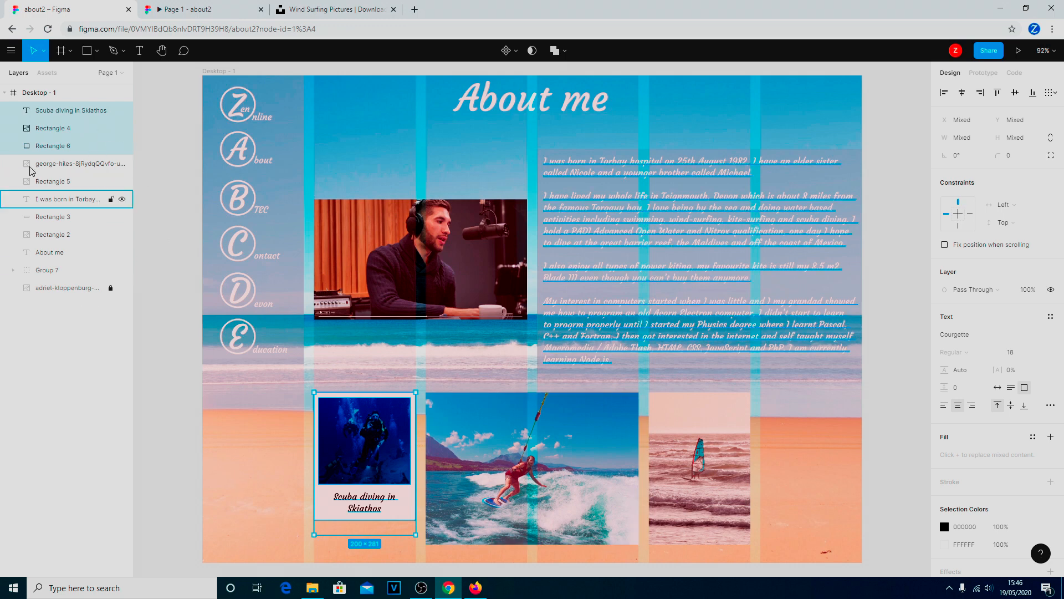
pyautogui.rightClick(67, 121)
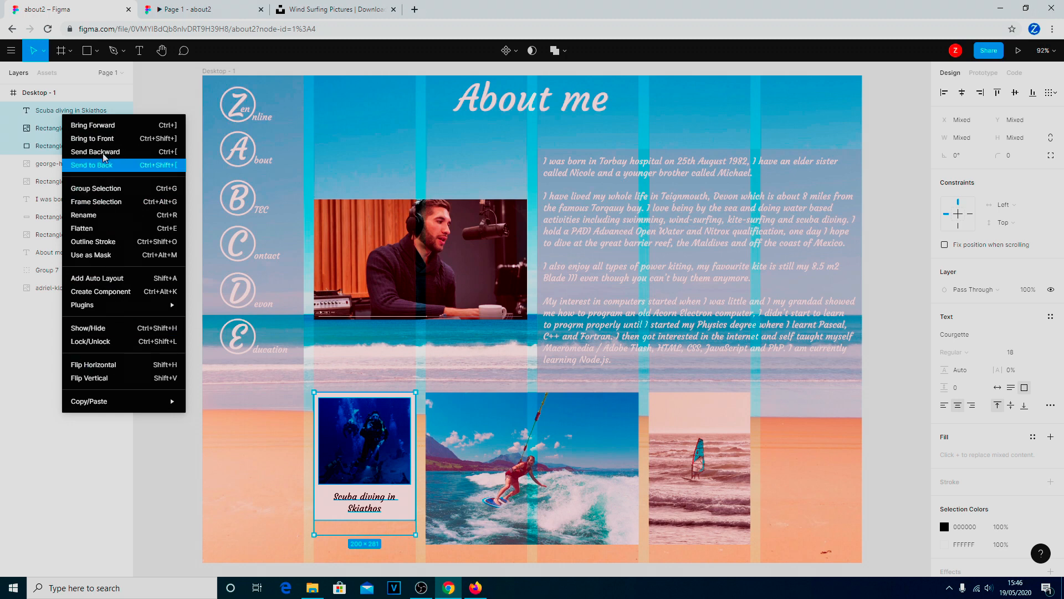
pyautogui.click(102, 191)
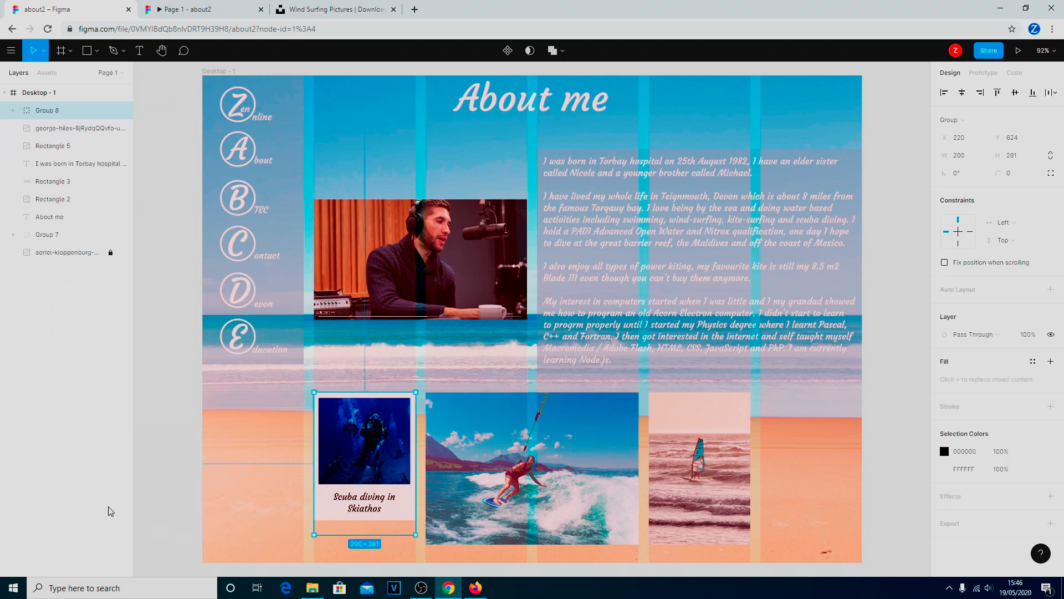
# Rotate the scuba polaroid group to about -21.86° and move it to about X 193, Y 649, beside the kitesurfing photo
pyautogui.moveTo(307, 390); pyautogui.dragTo(341, 380)
pyautogui.moveTo(373, 456); pyautogui.dragTo(330, 477)
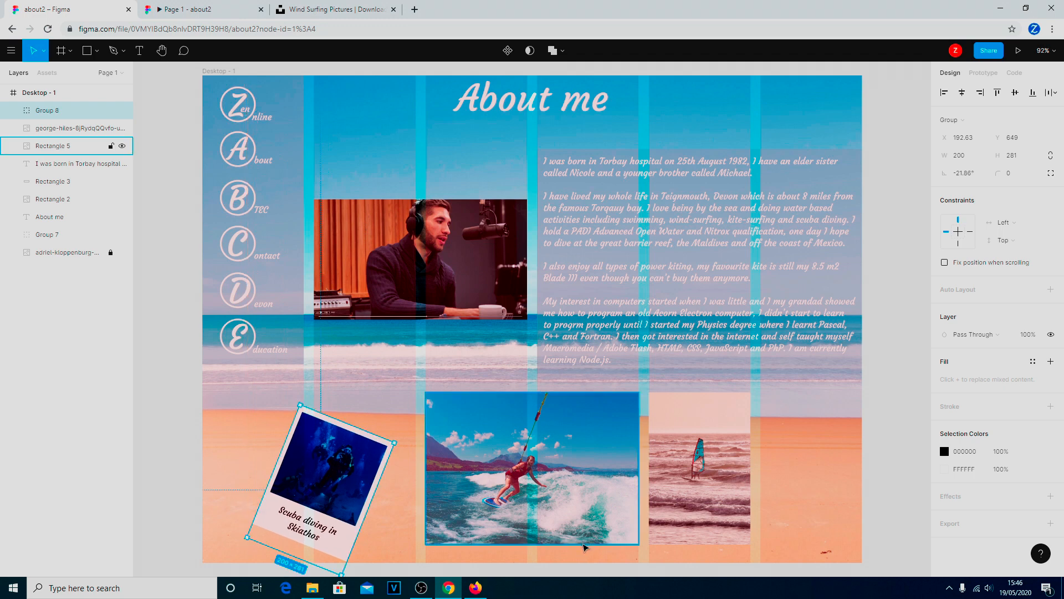
pyautogui.click(400, 528)
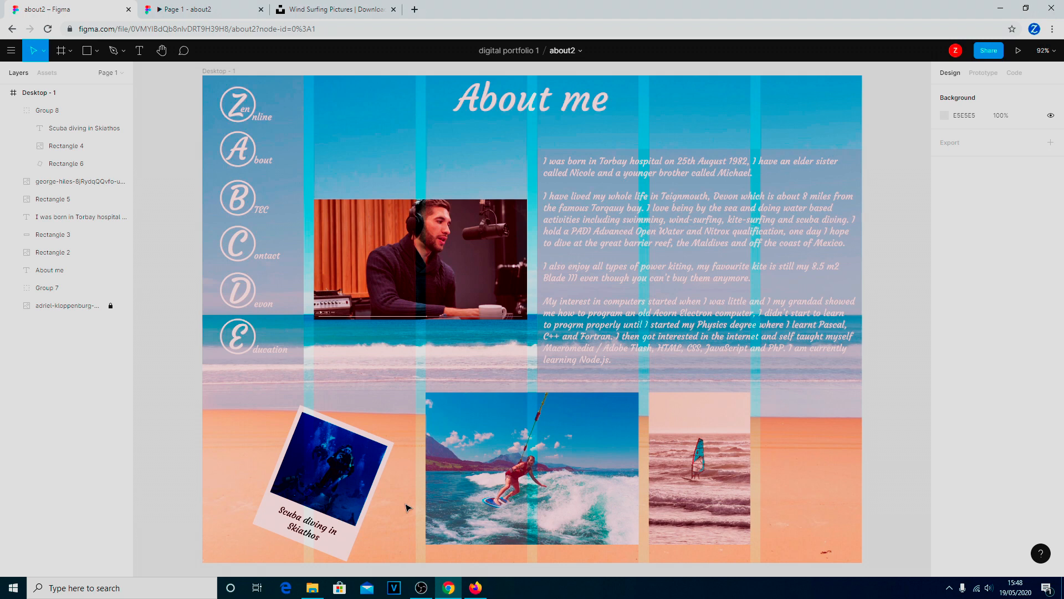
# Set the scuba polaroid group's rotation to 0°
pyautogui.click(325, 459)
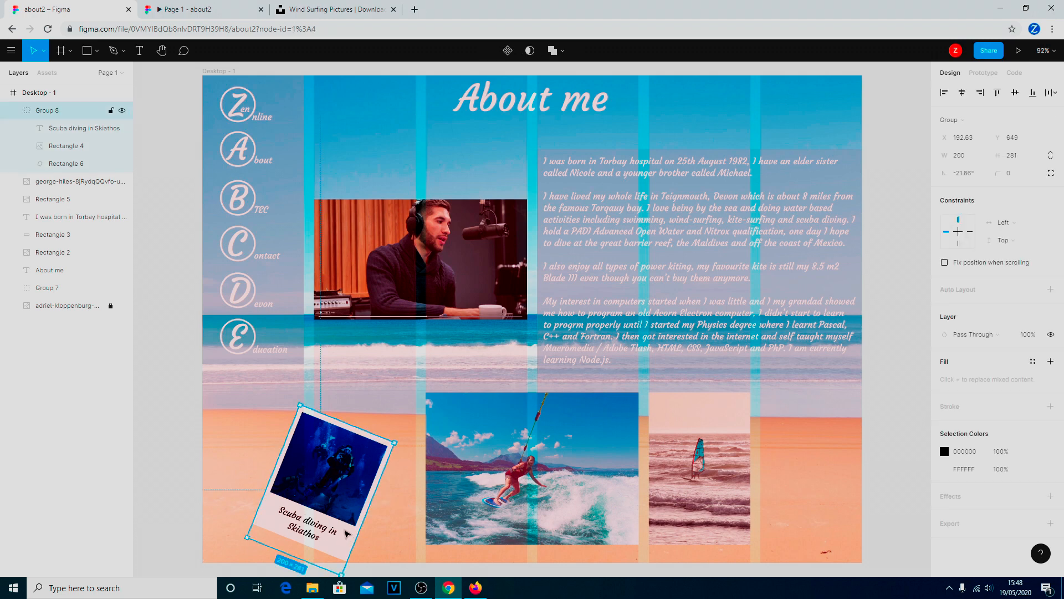
pyautogui.click(973, 178)
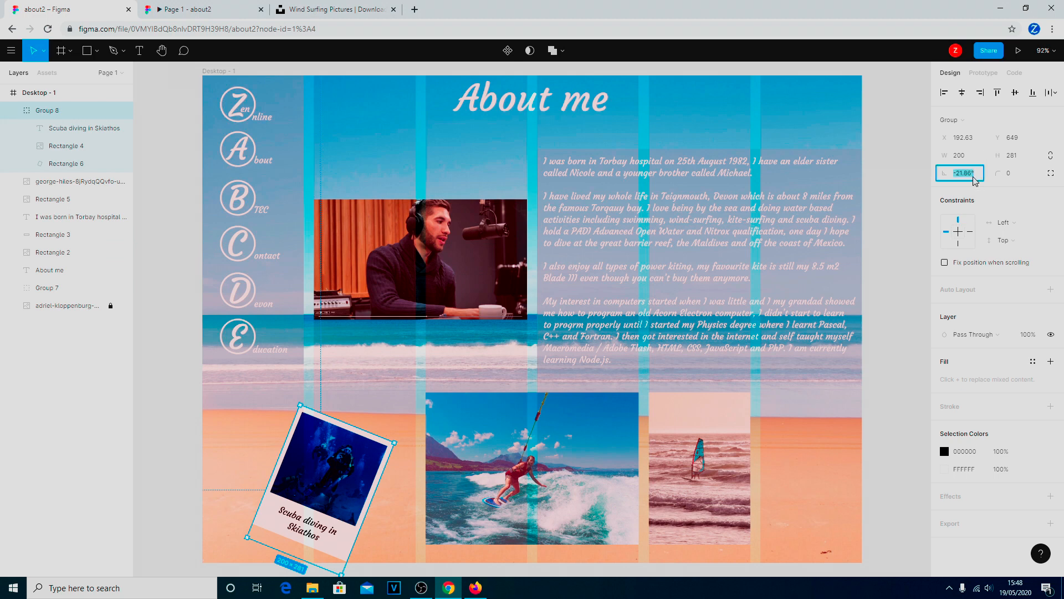
pyautogui.write('0')
pyautogui.press('Return')
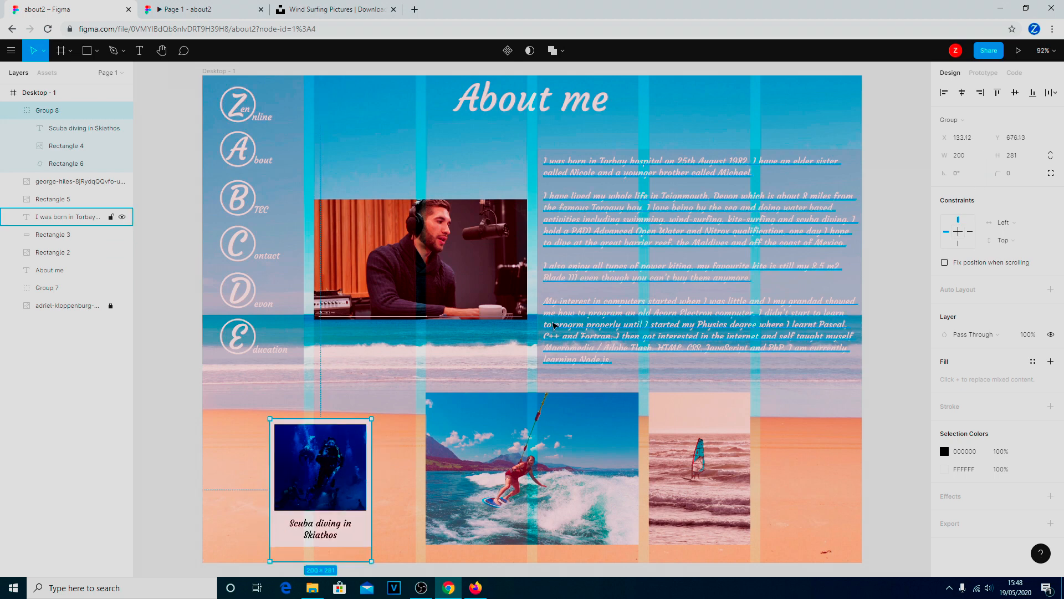
pyautogui.click(408, 501)
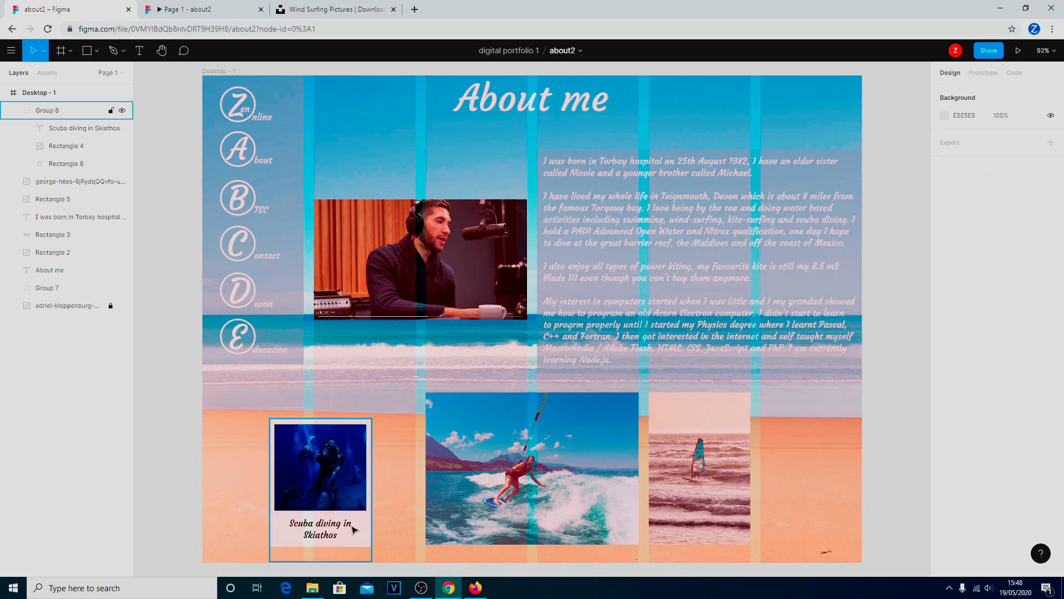
# Duplicate the scuba polaroid group and place the copy beside the windsurfing photo at about X 1100, Y 679
pyautogui.click(44, 110)
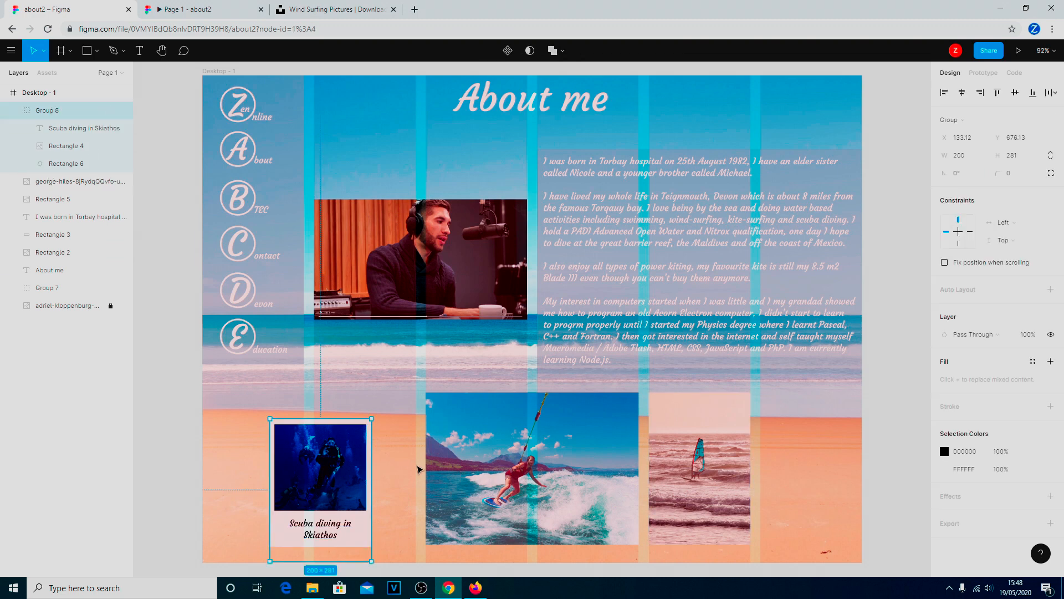
pyautogui.hotkey('ctrl', 'v')
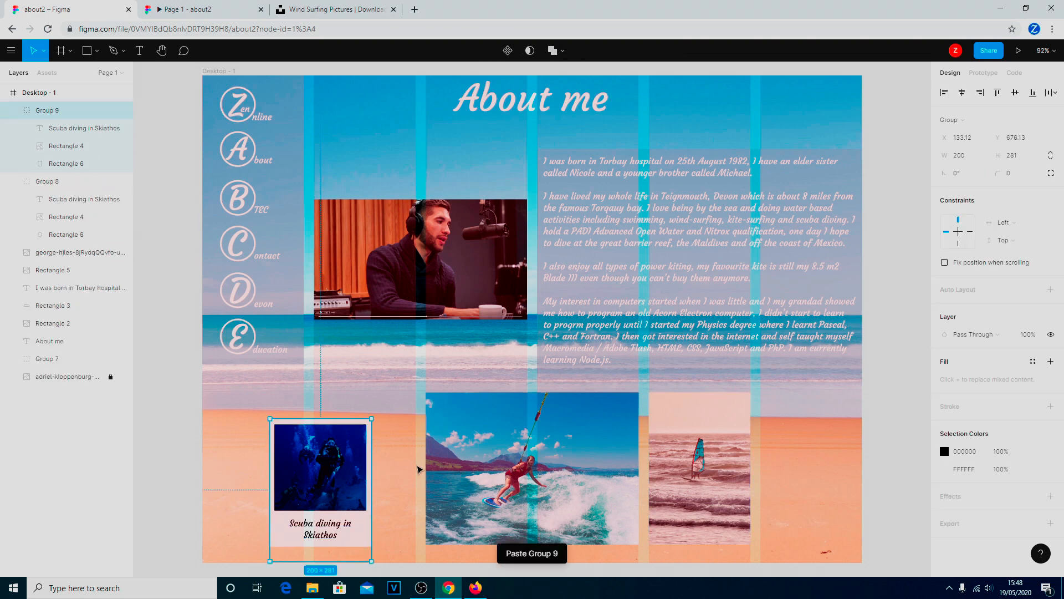
pyautogui.moveTo(319, 478); pyautogui.dragTo(797, 477)
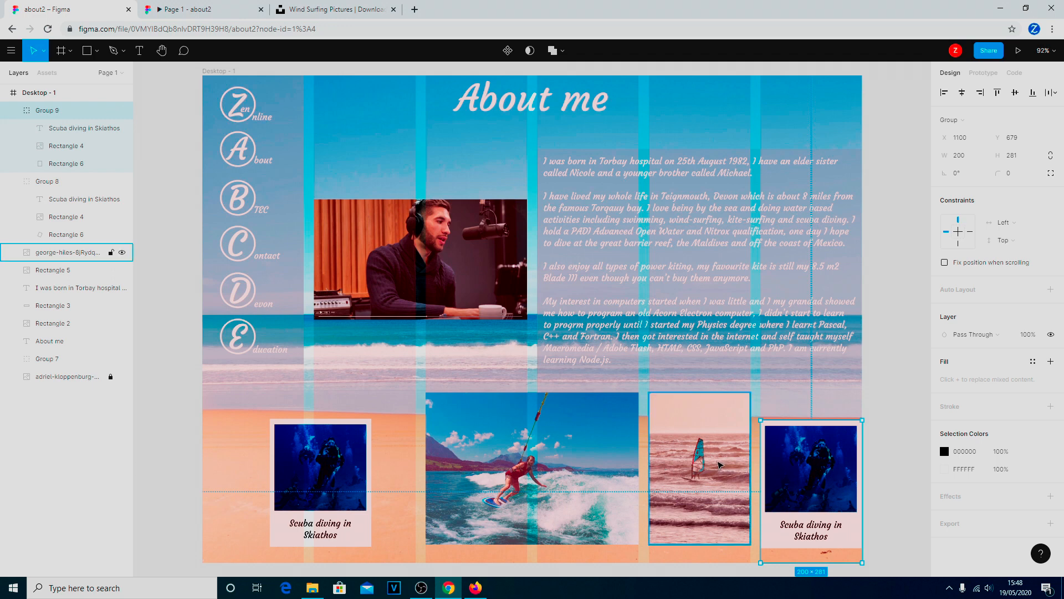
# Crop the windsurfing photo from above and below to a height of 170, with its upper edge at Y 690
pyautogui.click(719, 464)
pyautogui.moveTo(702, 446); pyautogui.dragTo(704, 441)
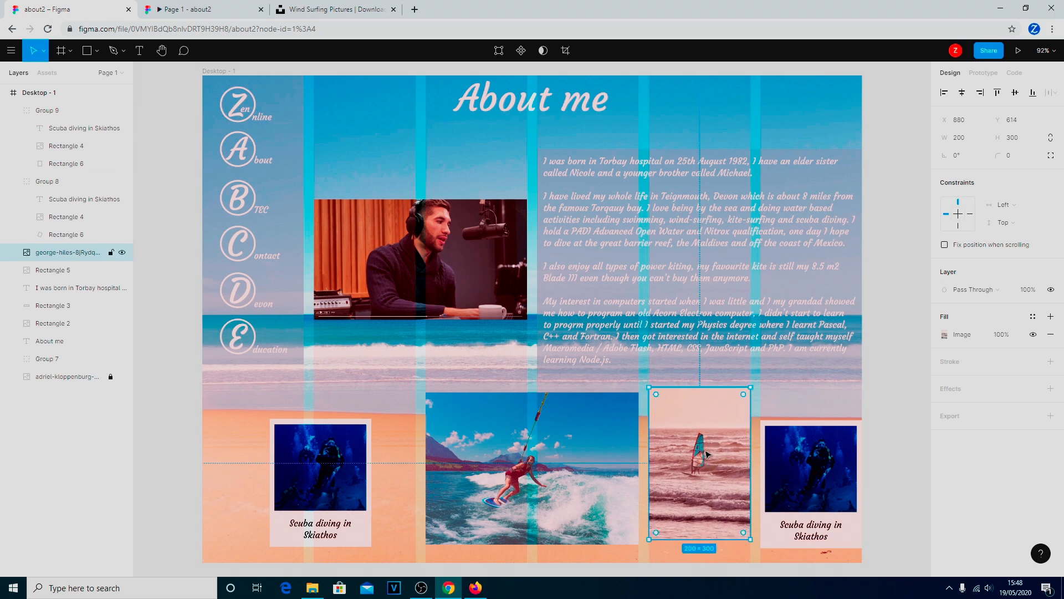
pyautogui.click(565, 51)
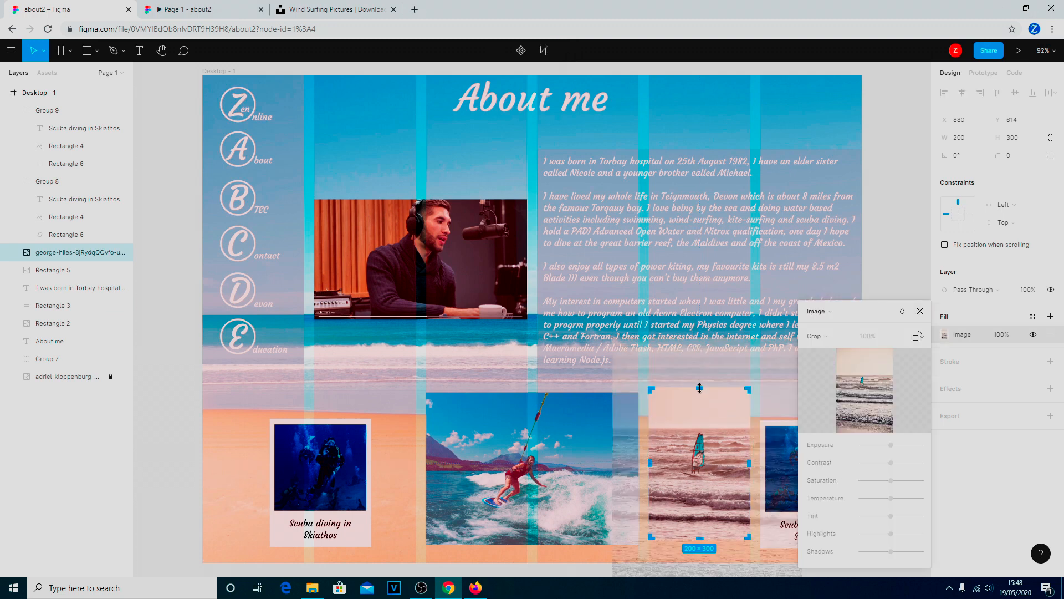
pyautogui.moveTo(699, 386); pyautogui.dragTo(706, 426)
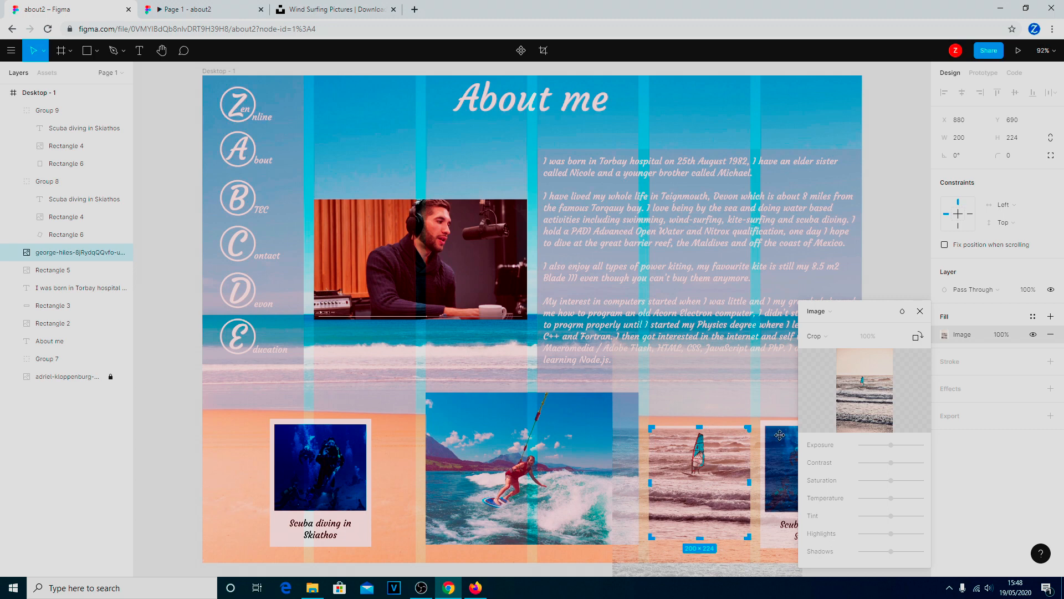
pyautogui.moveTo(700, 538); pyautogui.dragTo(706, 512)
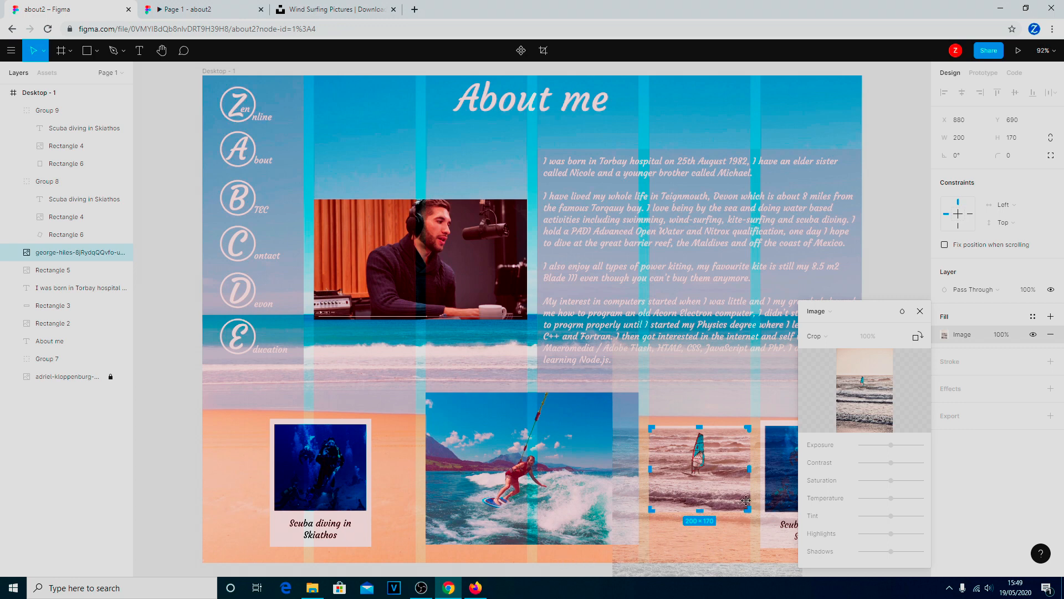
pyautogui.press('Escape')
# Check the copied scuba photo's size and crop both sides of the windsurfing photo to a width of 180
pyautogui.click(818, 492)
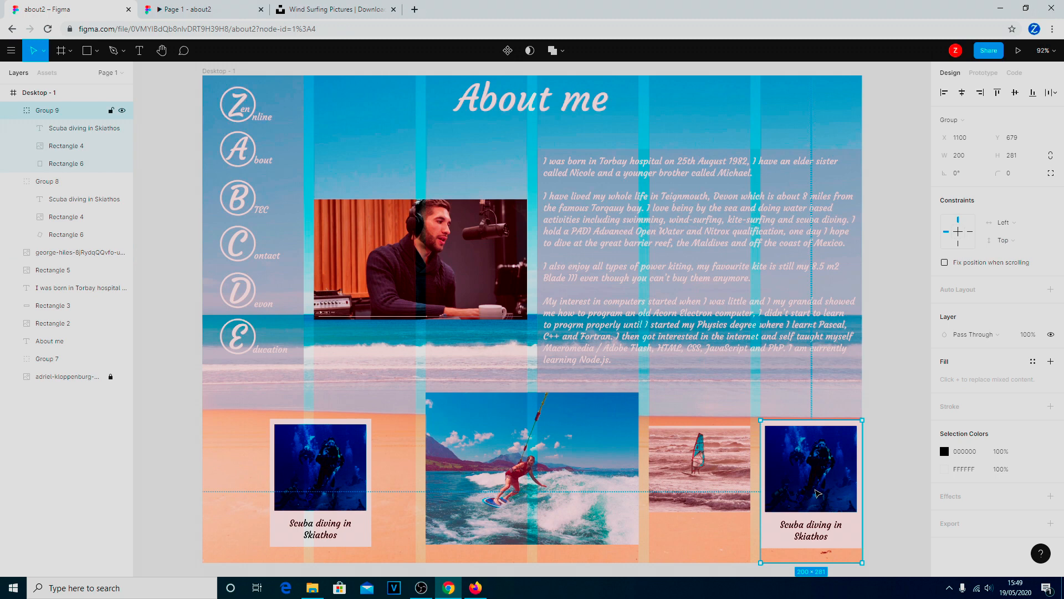
pyautogui.click(86, 147)
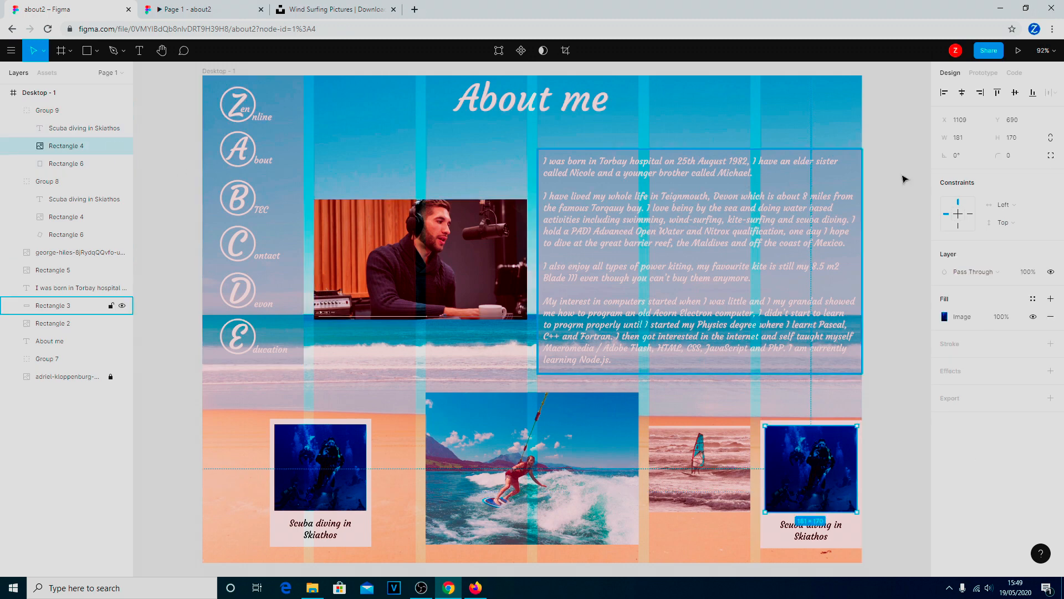
pyautogui.click(707, 491)
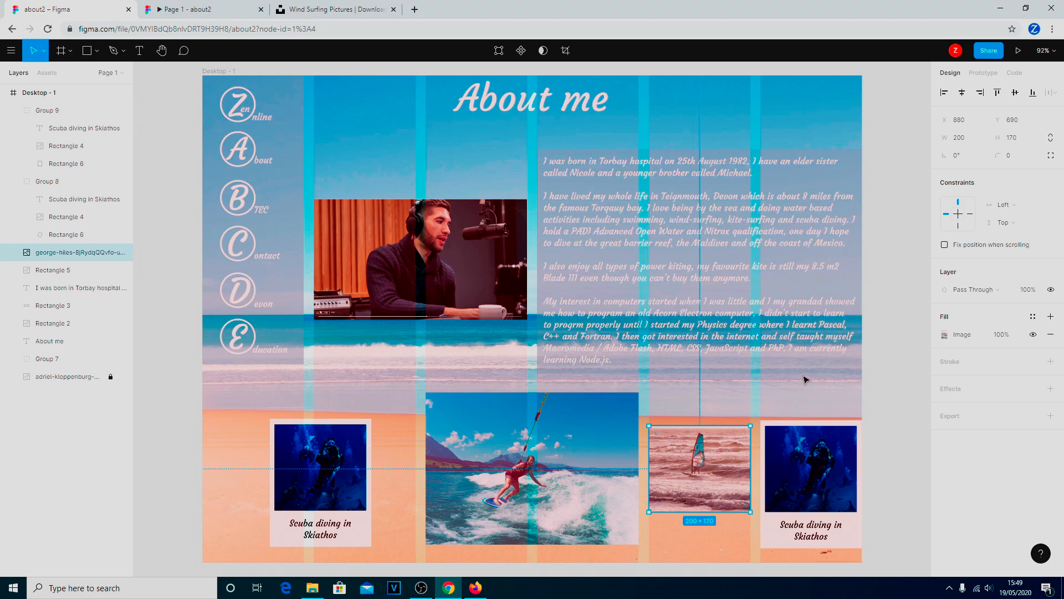
pyautogui.click(565, 50)
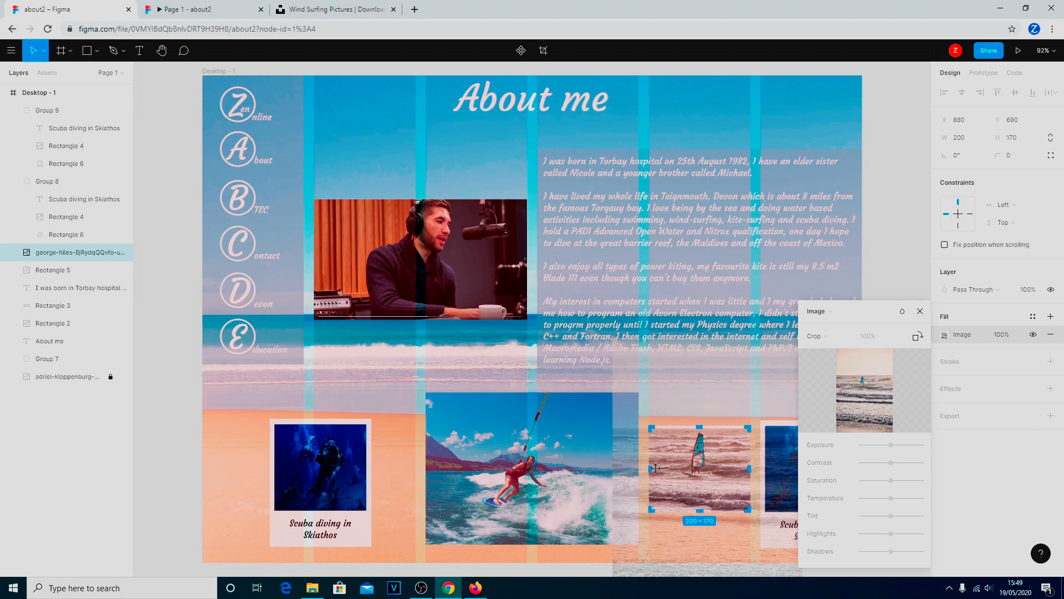
pyautogui.moveTo(651, 467); pyautogui.dragTo(659, 468)
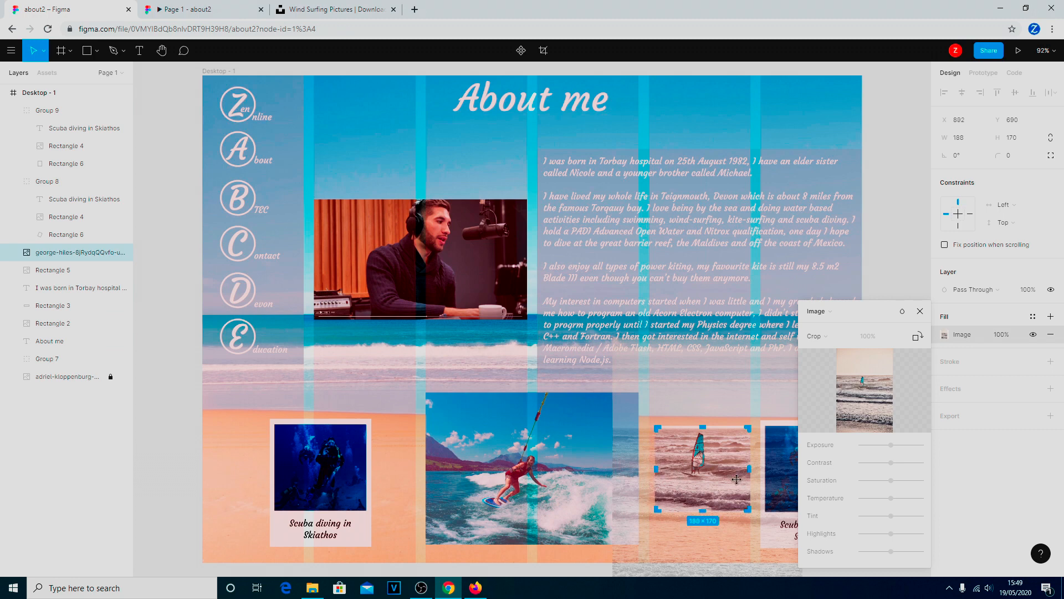
pyautogui.moveTo(747, 469); pyautogui.dragTo(746, 470)
pyautogui.press('Return')
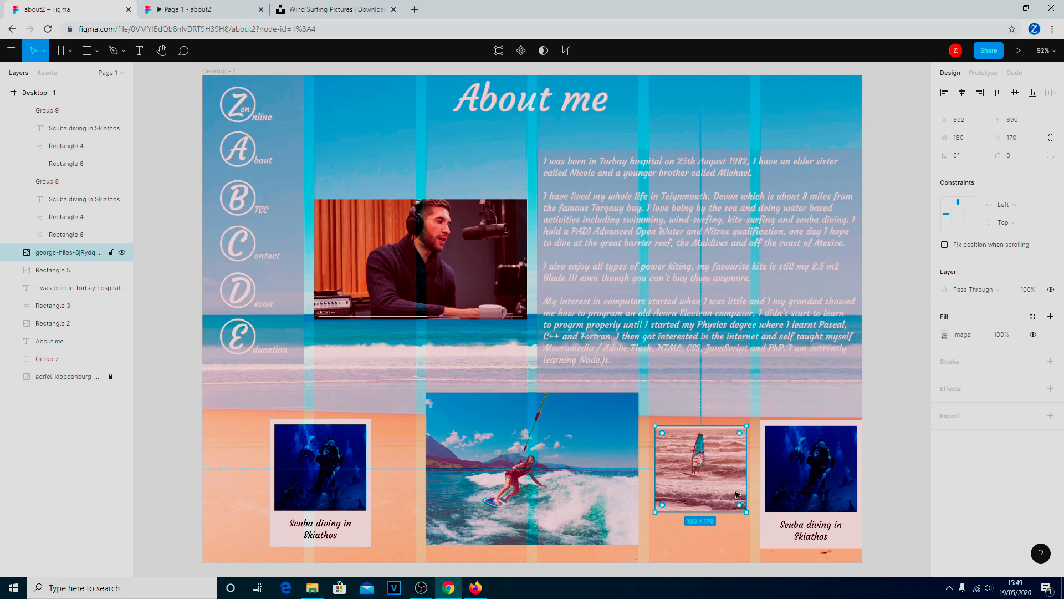
# Delete the scuba photo from the copied polaroid group, keeping its caption and white rectangle
pyautogui.click(821, 487)
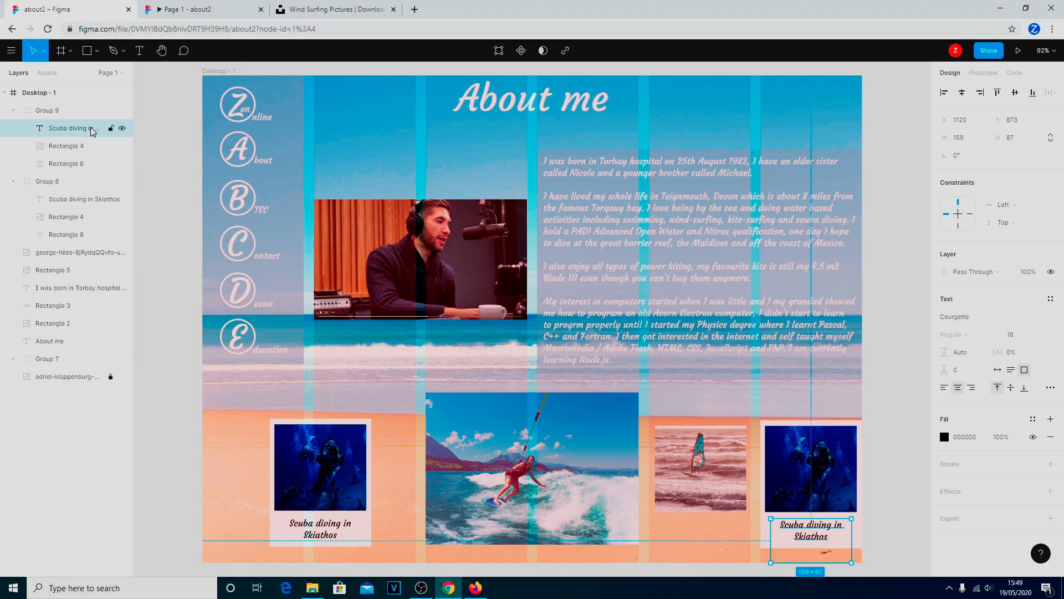
pyautogui.click(81, 148)
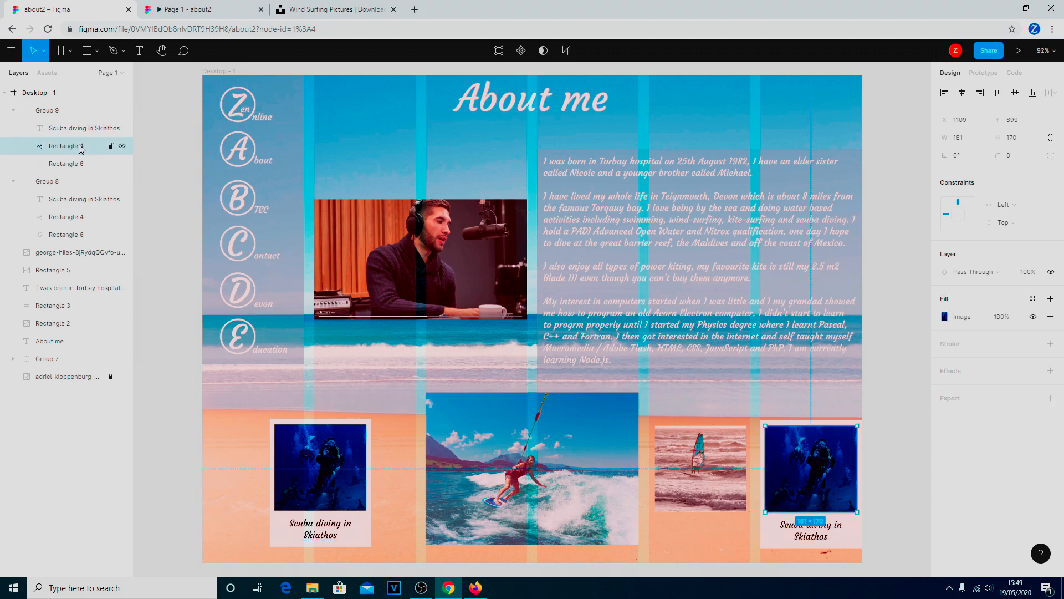
pyautogui.press('Delete')
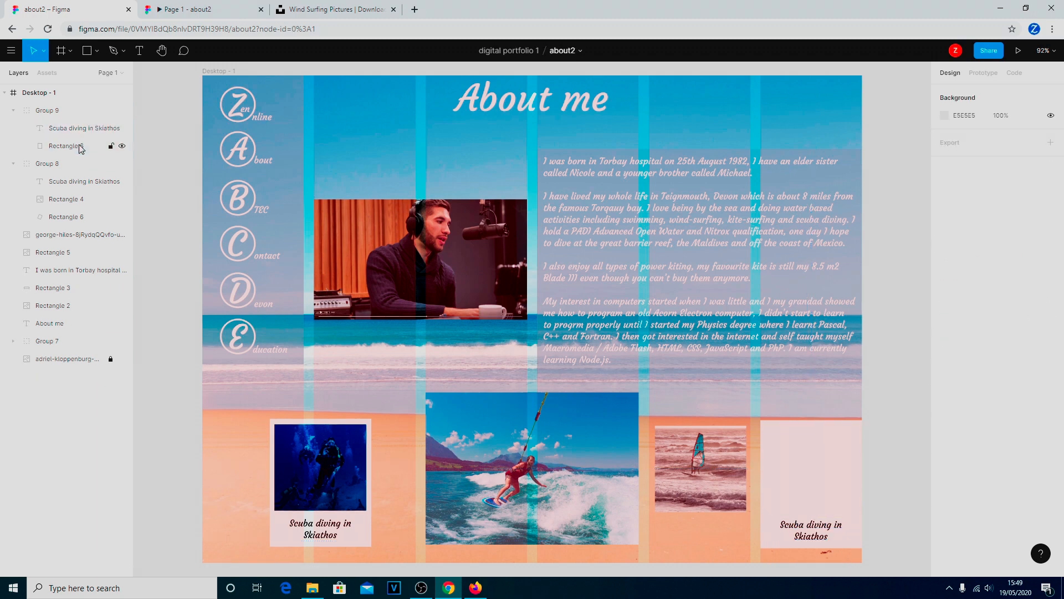
# Place the windsurfing photo's layer between the copied group's caption and white rectangle, and move the photo onto the polaroid at about X 1110, Y 687
pyautogui.click(701, 470)
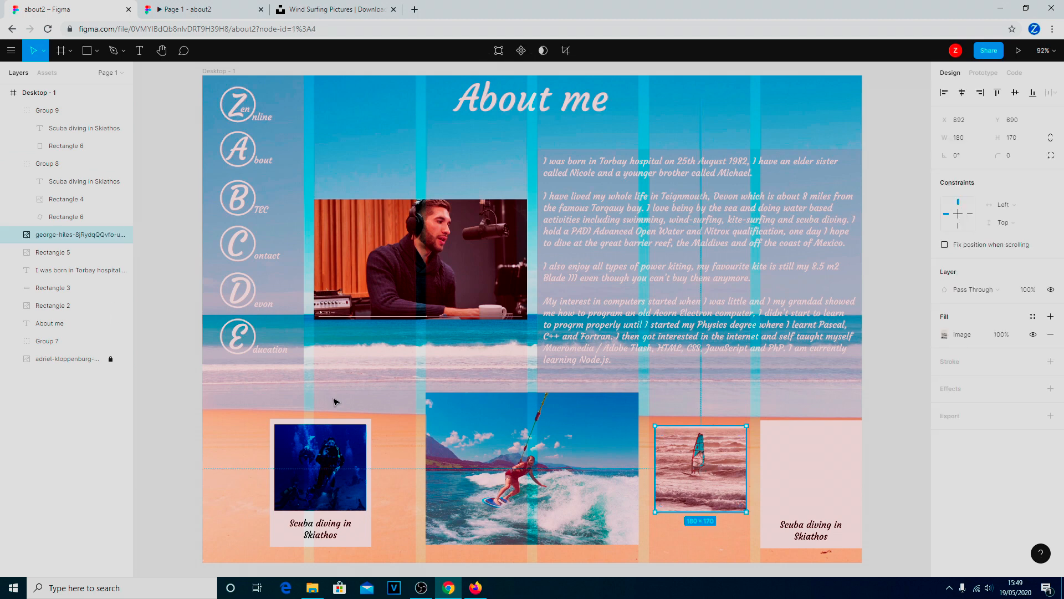
pyautogui.moveTo(49, 238); pyautogui.dragTo(58, 143)
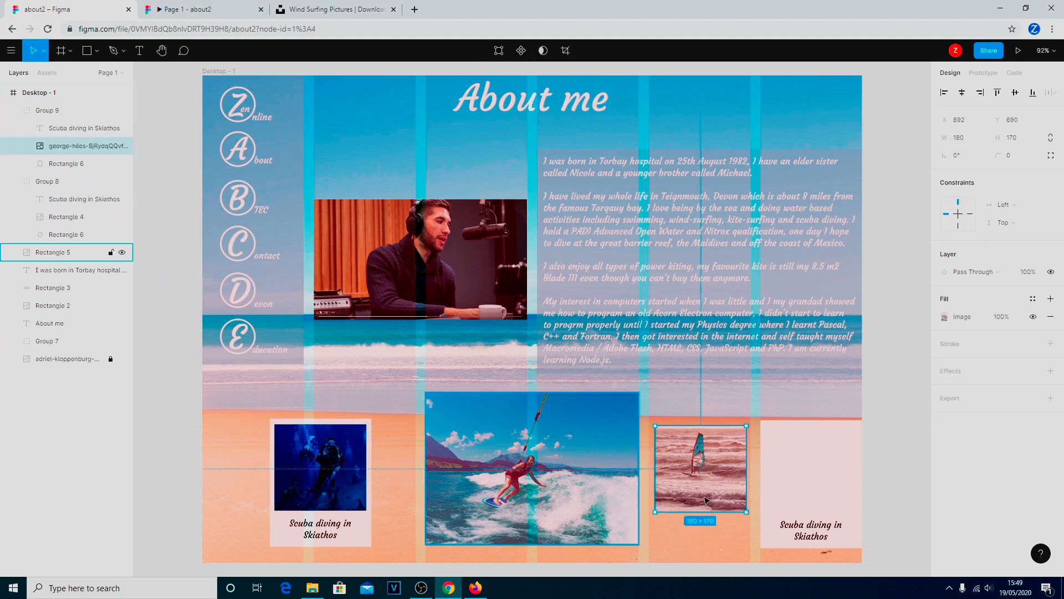
pyautogui.moveTo(692, 471); pyautogui.dragTo(803, 469)
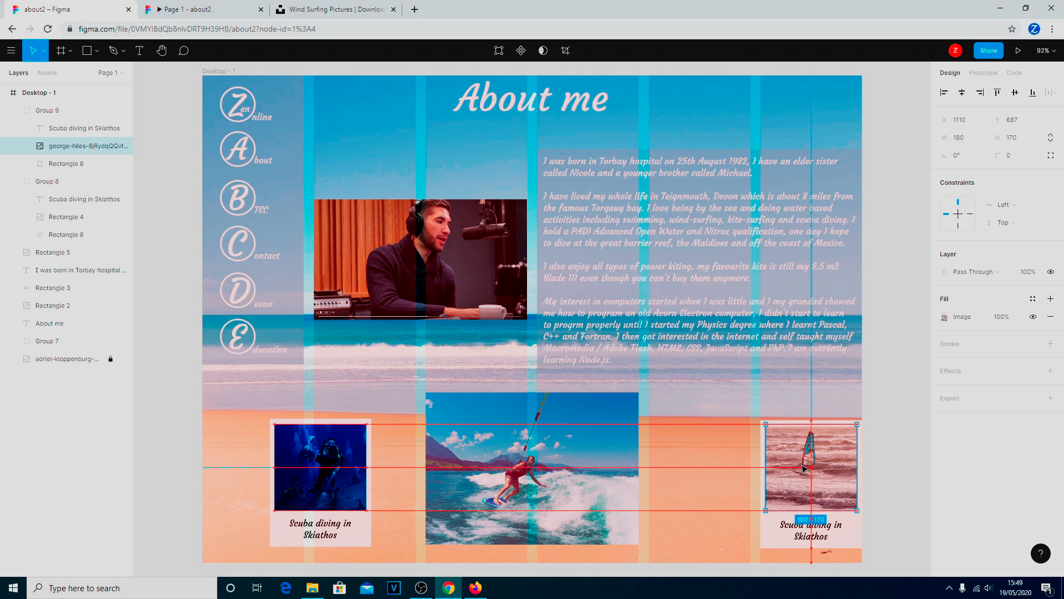
pyautogui.moveTo(805, 469); pyautogui.dragTo(805, 469)
# Replace the copied polaroid's caption with "Wind surfing in Devon" and set its text box to auto height
pyautogui.click(834, 537)
pyautogui.doubleClick(837, 538)
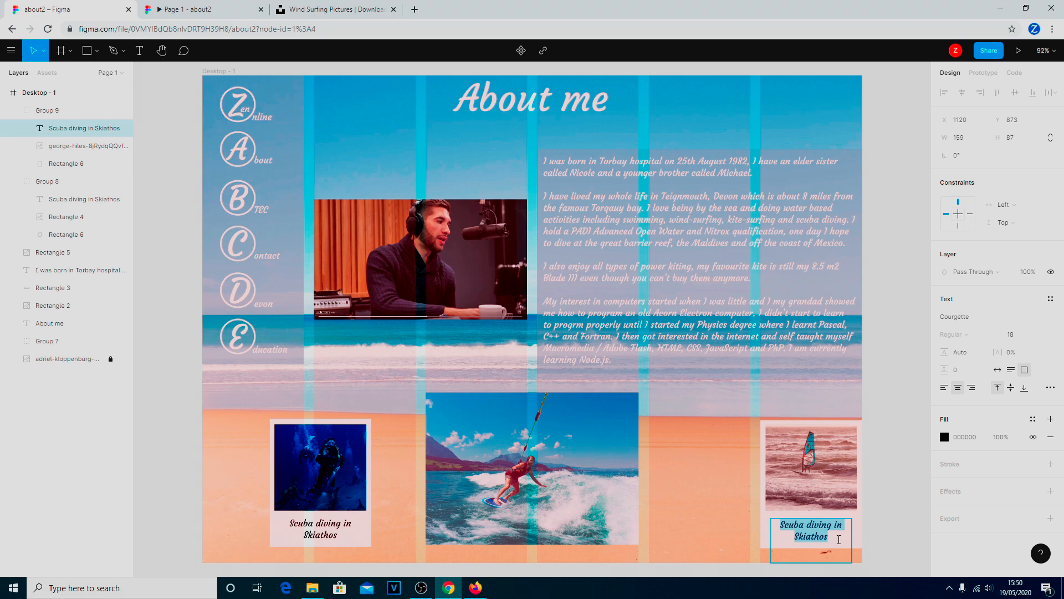
pyautogui.write('Wind surfing')
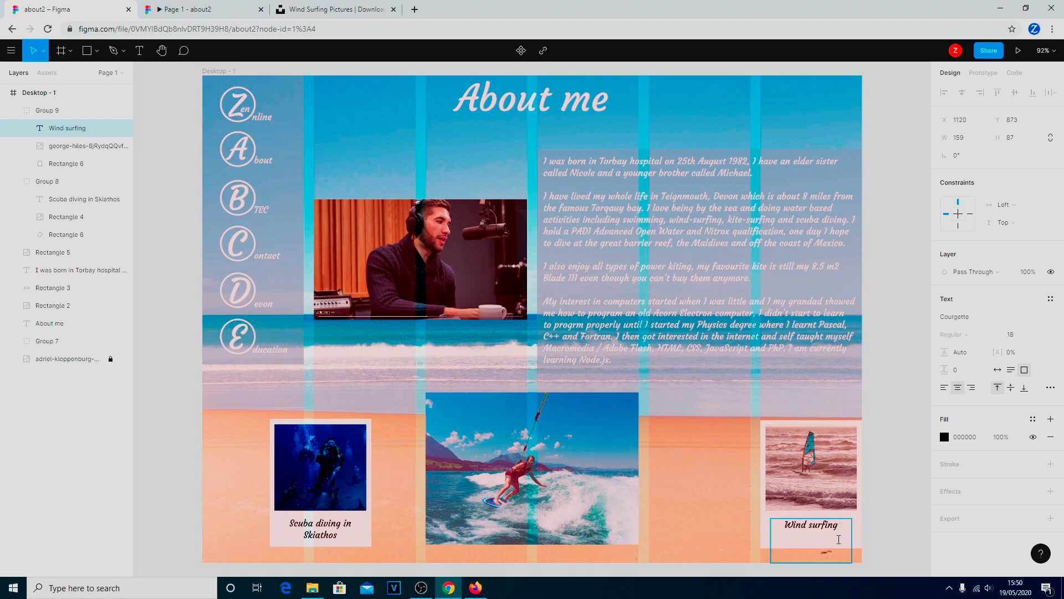
pyautogui.write(' in Devon')
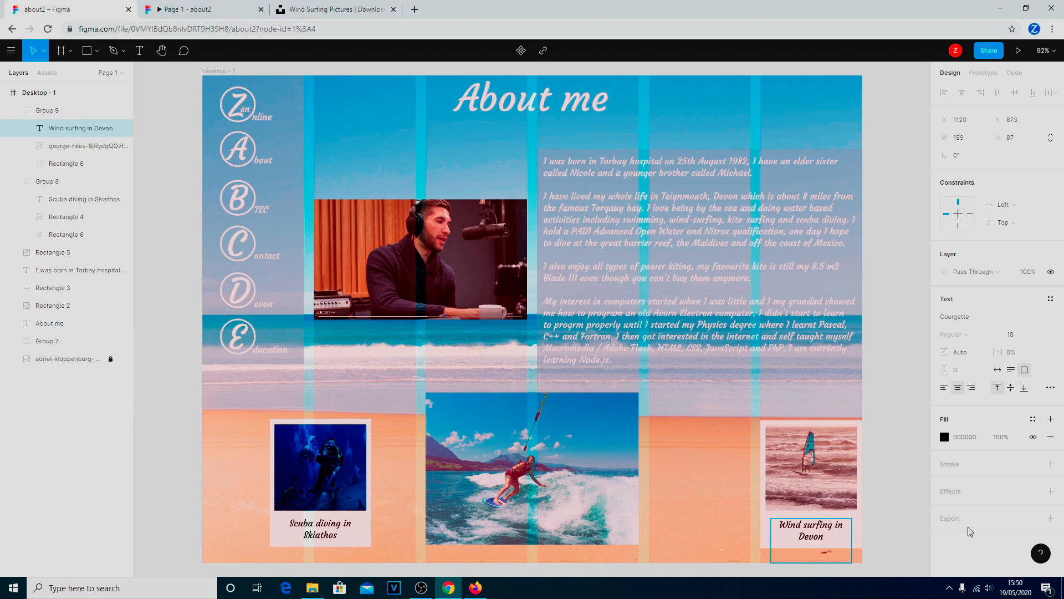
pyautogui.click(1010, 369)
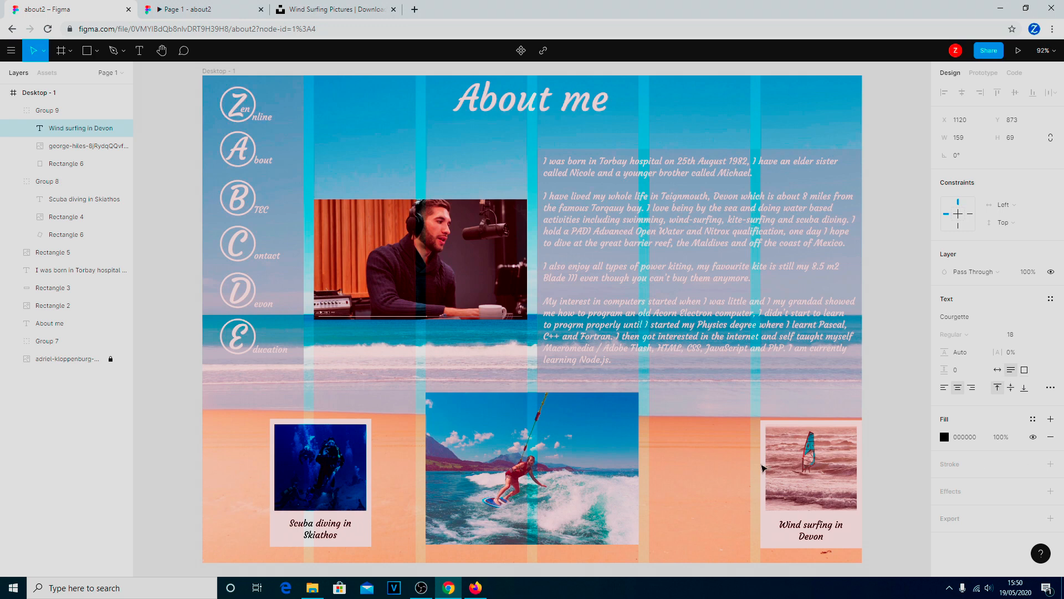
pyautogui.press('Escape')
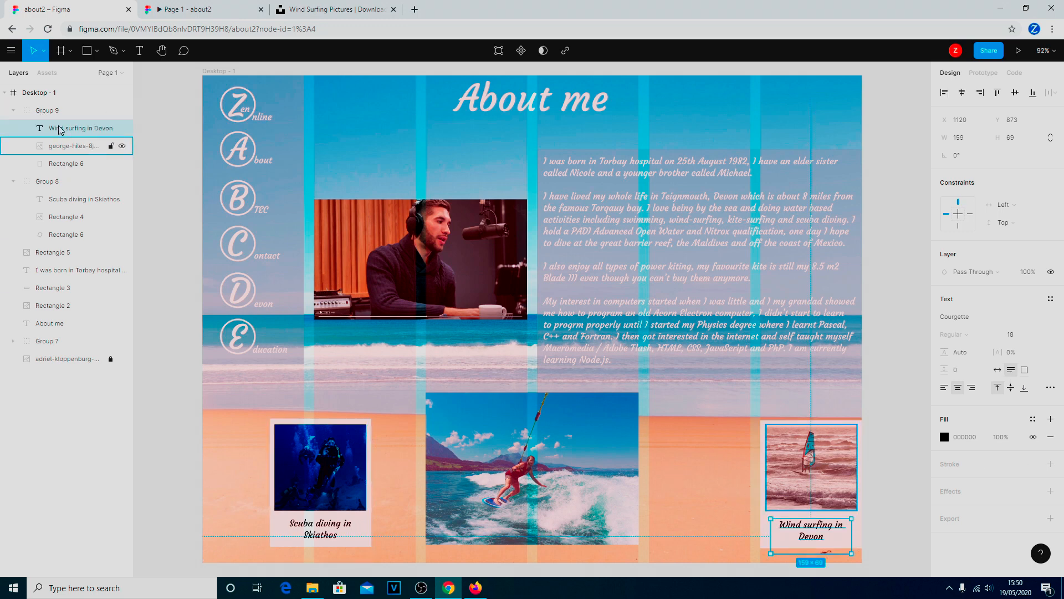
# Collapse both polaroid groups, then rotate the windsurfing polaroid to about -16.38° and move it to about X 1086, Y 648
pyautogui.click(13, 110)
pyautogui.click(14, 128)
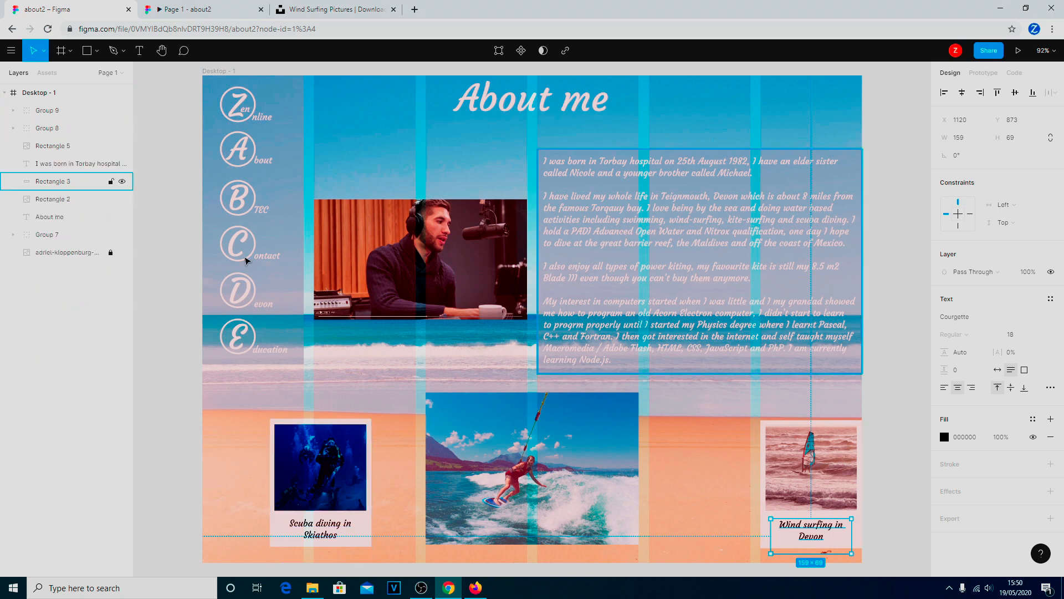
pyautogui.click(689, 485)
pyautogui.moveTo(810, 478); pyautogui.dragTo(753, 476)
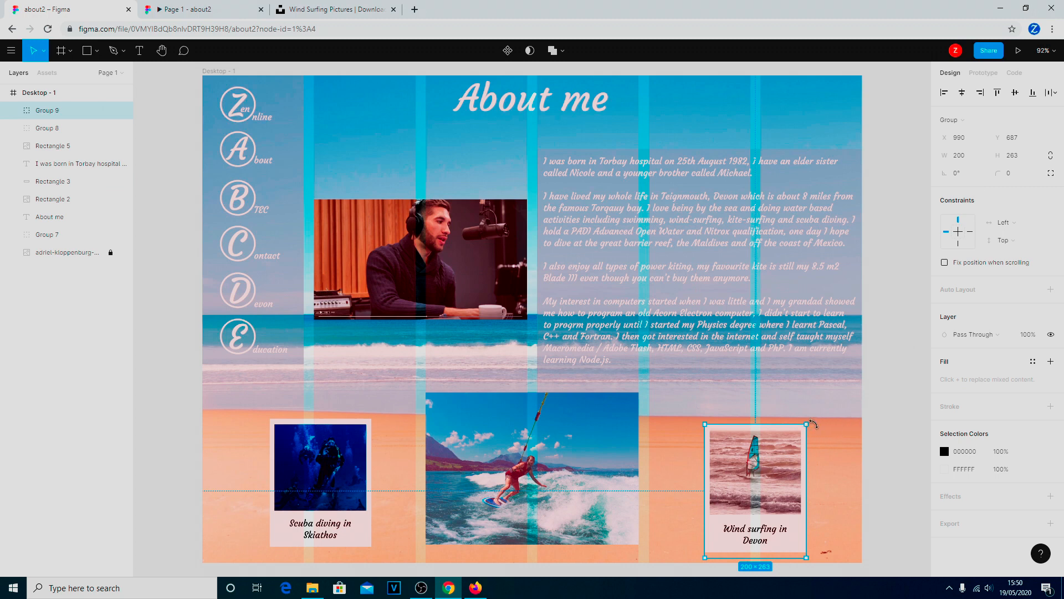
pyautogui.moveTo(815, 423); pyautogui.dragTo(829, 447)
pyautogui.moveTo(763, 457); pyautogui.dragTo(790, 447)
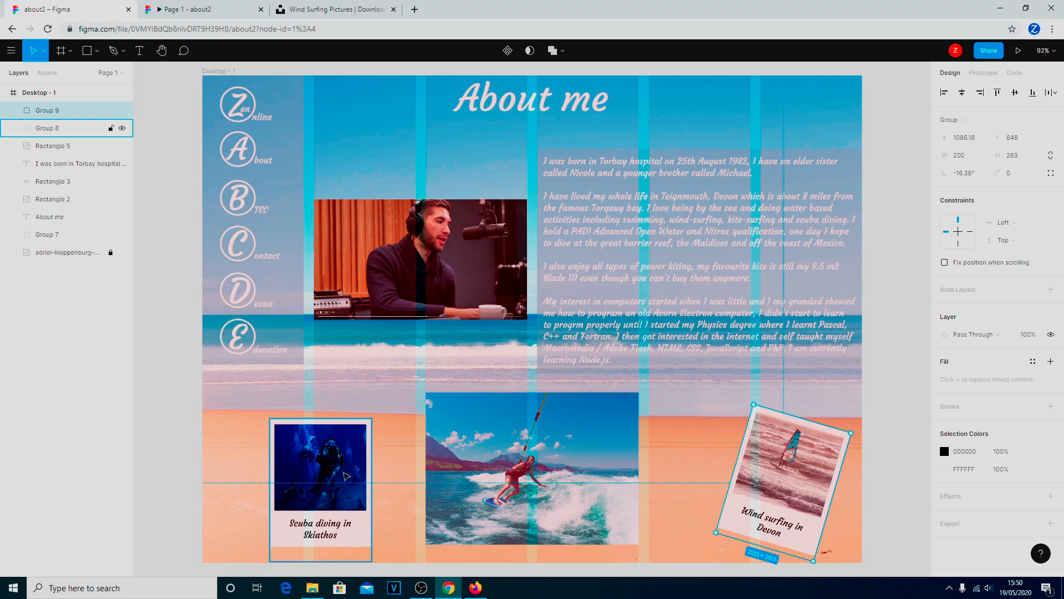
# Rotate the scuba polaroid group to about 9.82° and move it to about X 48, Y 658
pyautogui.click(331, 488)
pyautogui.moveTo(369, 410); pyautogui.dragTo(359, 406)
pyautogui.moveTo(343, 490); pyautogui.dragTo(313, 470)
pyautogui.click(634, 507)
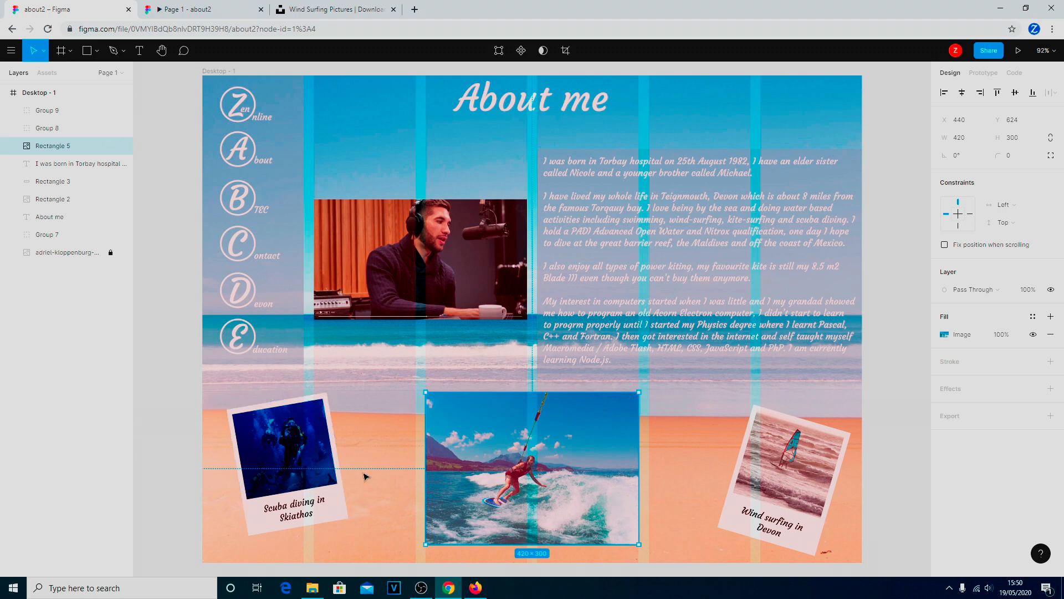
# Reset the tilted scuba polaroid group to a rotation of 0°
pyautogui.click(254, 442)
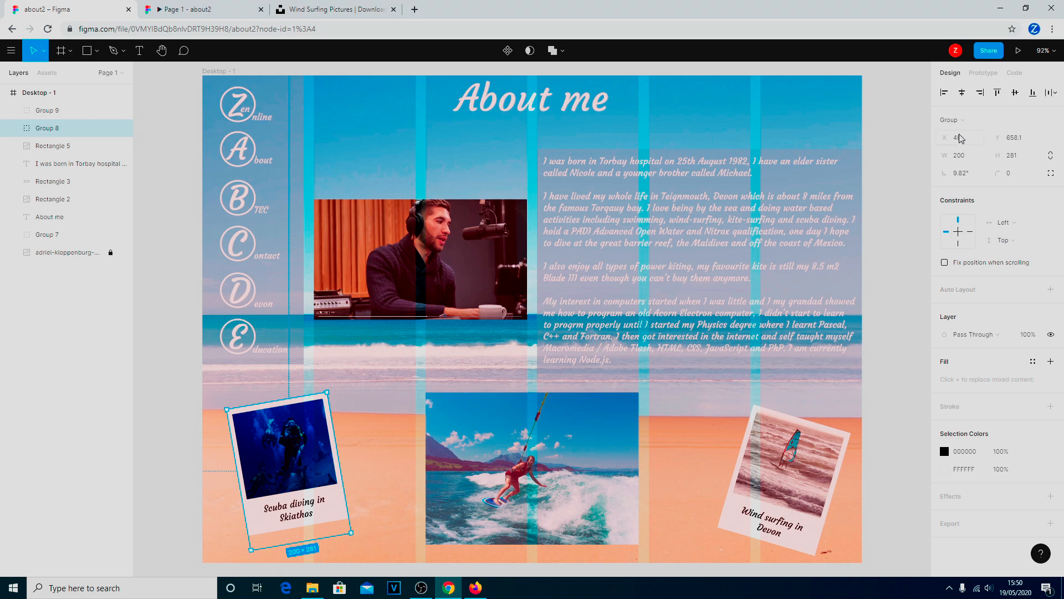
pyautogui.click(972, 177)
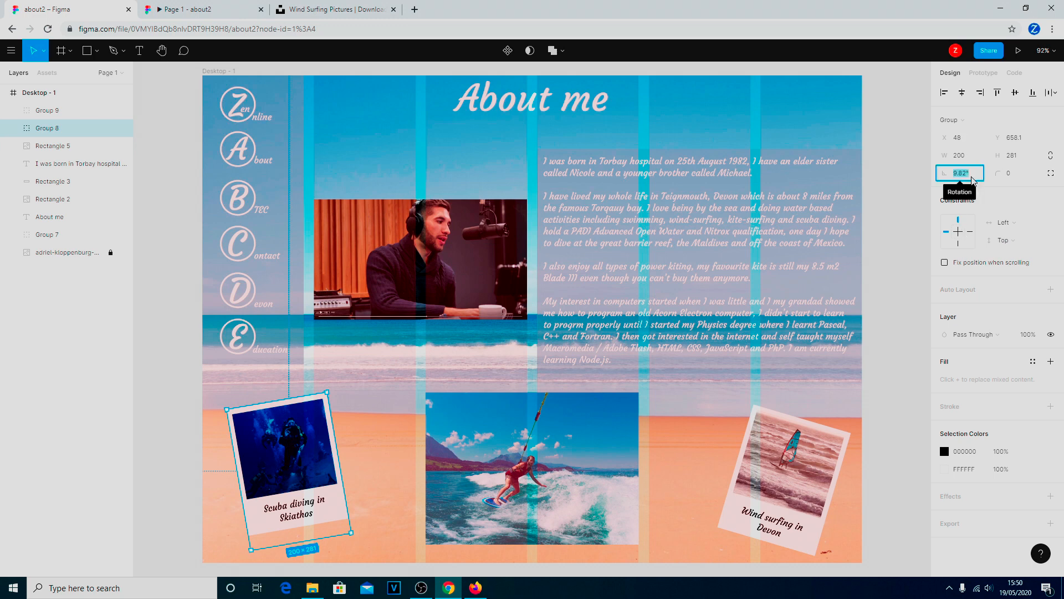
pyautogui.write('0')
pyautogui.press('Return')
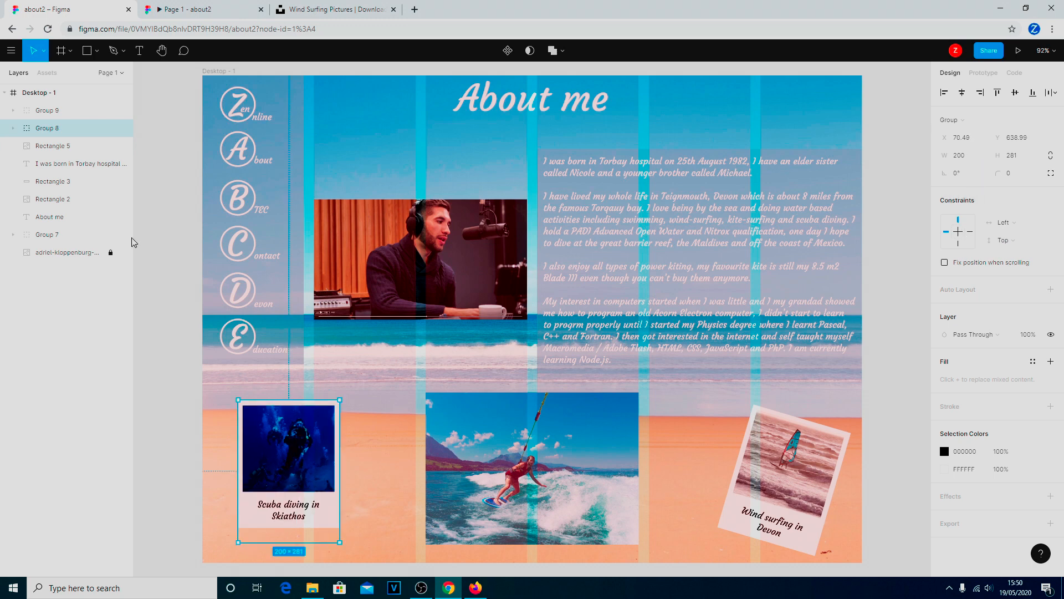
# Duplicate the scuba polaroid group and arrange the original and the copy side by side between the frame's edge and the kitesurfing photo
pyautogui.click(408, 513)
pyautogui.click(317, 519)
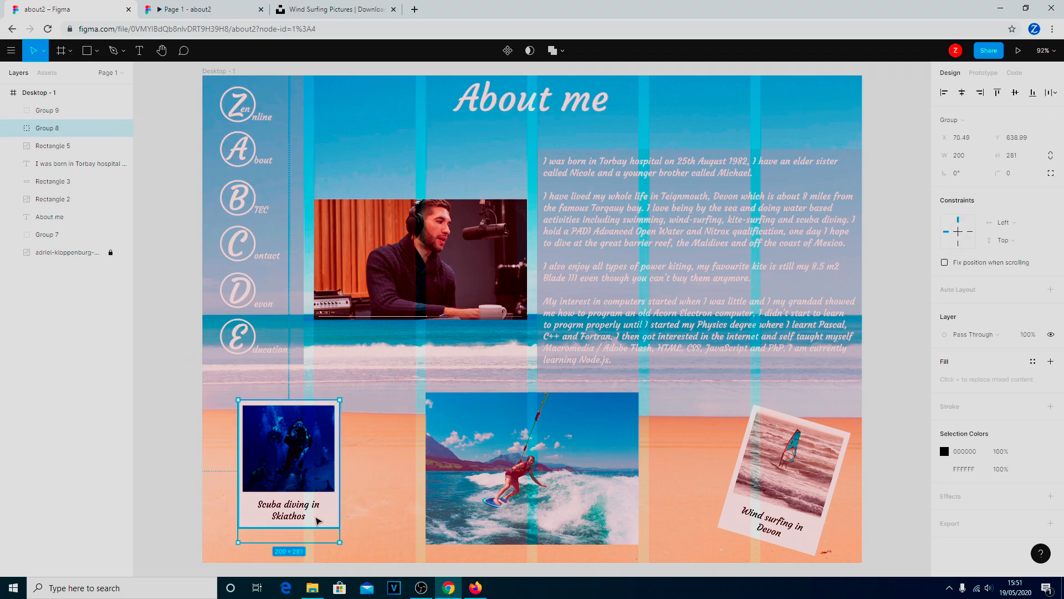
pyautogui.hotkey('ctrl', 'v')
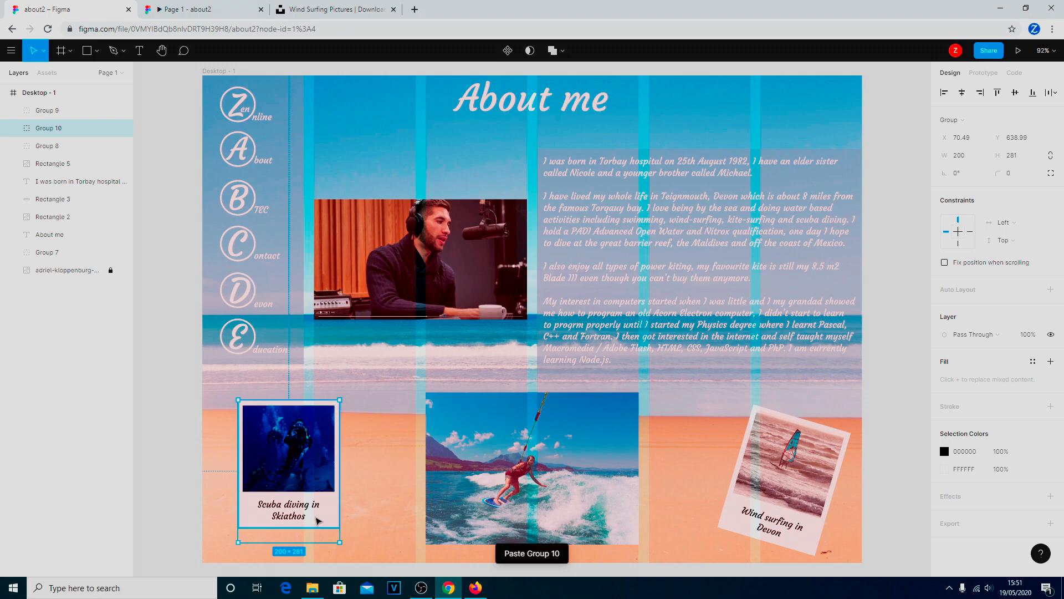
pyautogui.moveTo(318, 520); pyautogui.dragTo(416, 499)
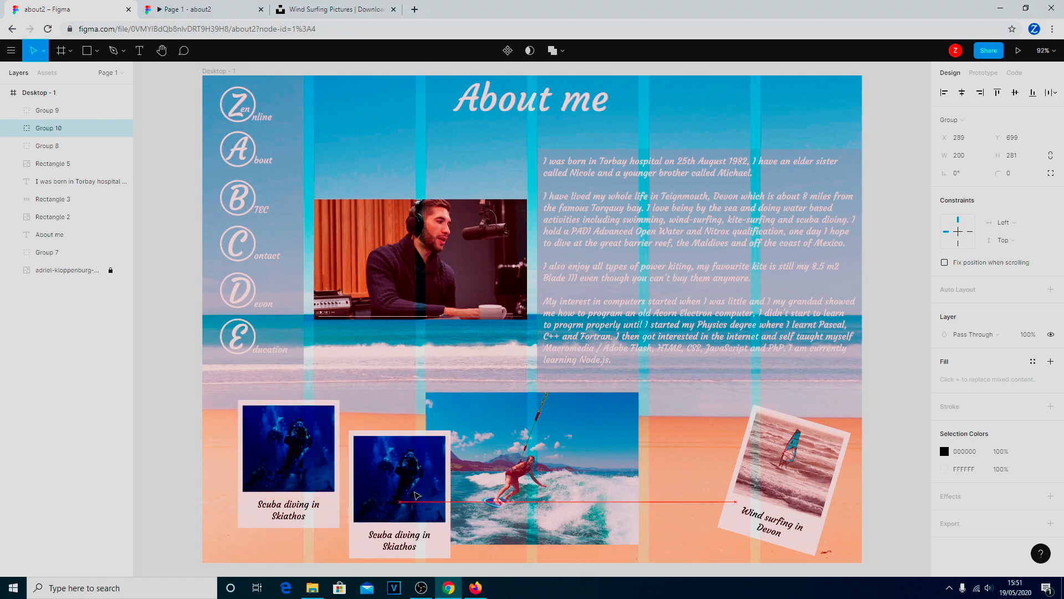
pyautogui.click(306, 452)
pyautogui.moveTo(306, 452); pyautogui.dragTo(271, 475)
pyautogui.moveTo(408, 481); pyautogui.dragTo(384, 473)
# Scale the kitesurfing photo down to about 291 × 208 and move it beside the second scuba polaroid at about X 461, Y 695
pyautogui.click(551, 484)
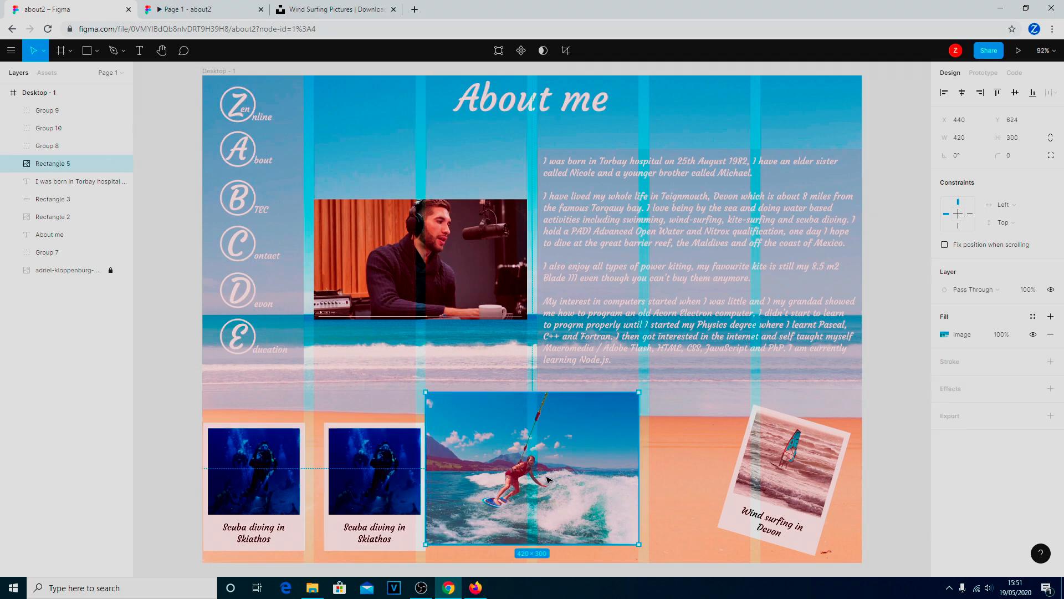
pyautogui.moveTo(579, 476); pyautogui.dragTo(602, 481)
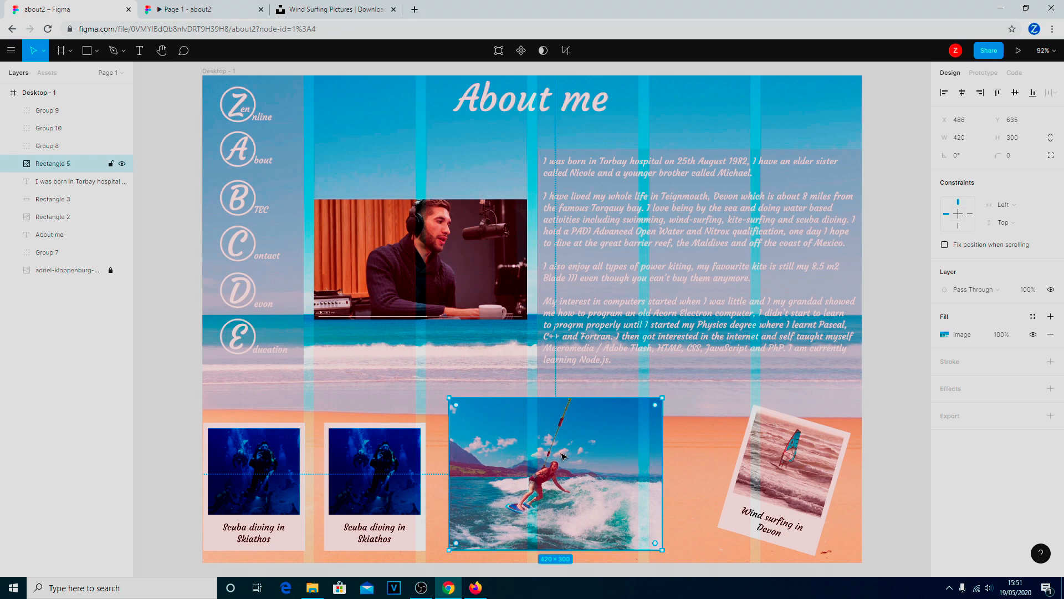
pyautogui.moveTo(663, 398); pyautogui.dragTo(618, 421)
pyautogui.hotkey('ctrl', 'z')
pyautogui.moveTo(663, 399); pyautogui.dragTo(579, 444)
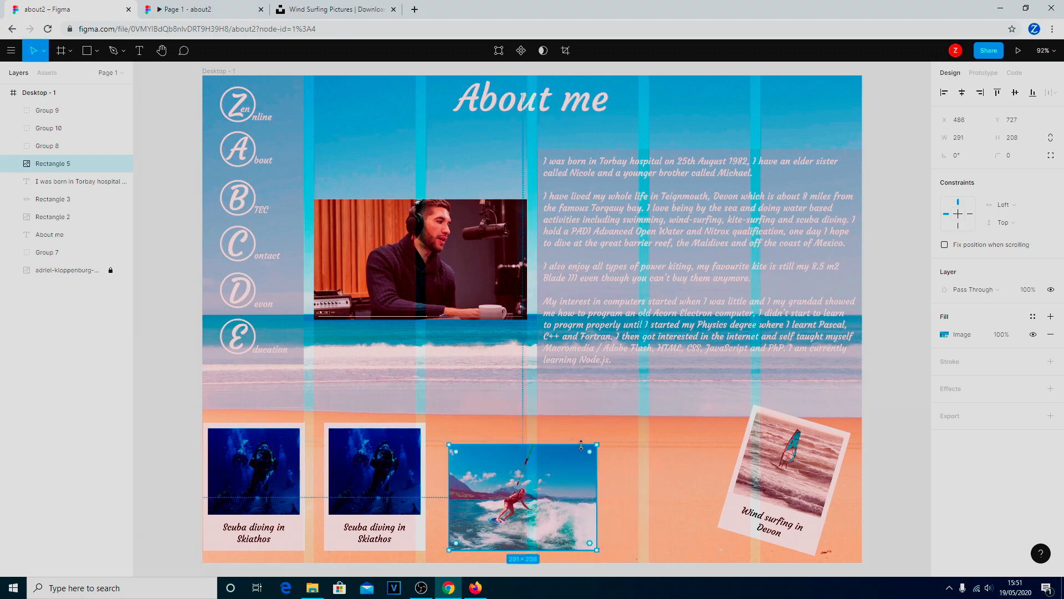
pyautogui.moveTo(568, 490); pyautogui.dragTo(557, 474)
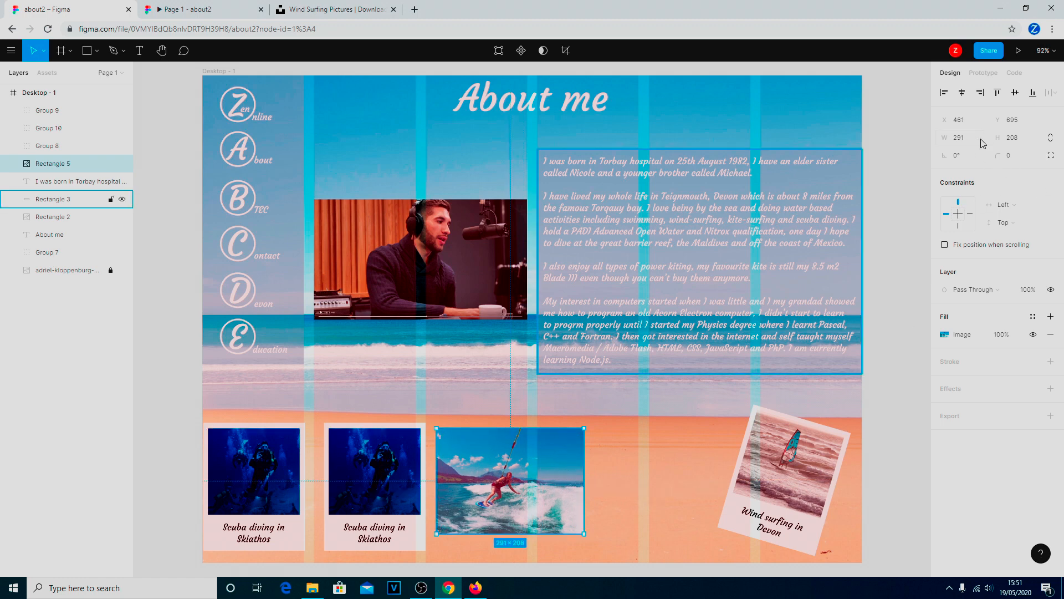
# Lock the kitesurfing photo's proportions and set its height to 180
pyautogui.click(1051, 138)
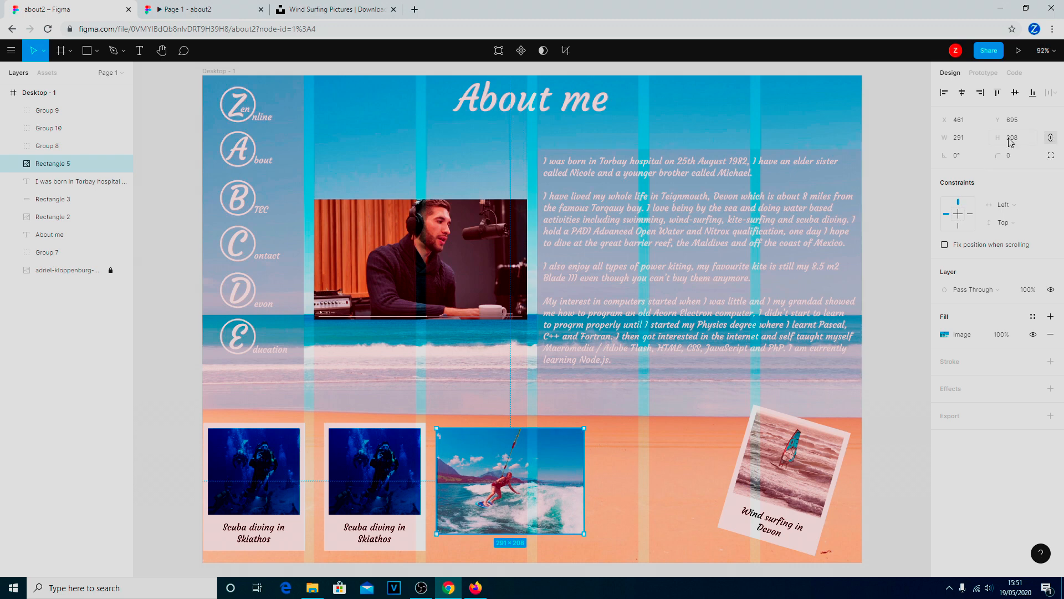
pyautogui.write('180')
pyautogui.press('Return')
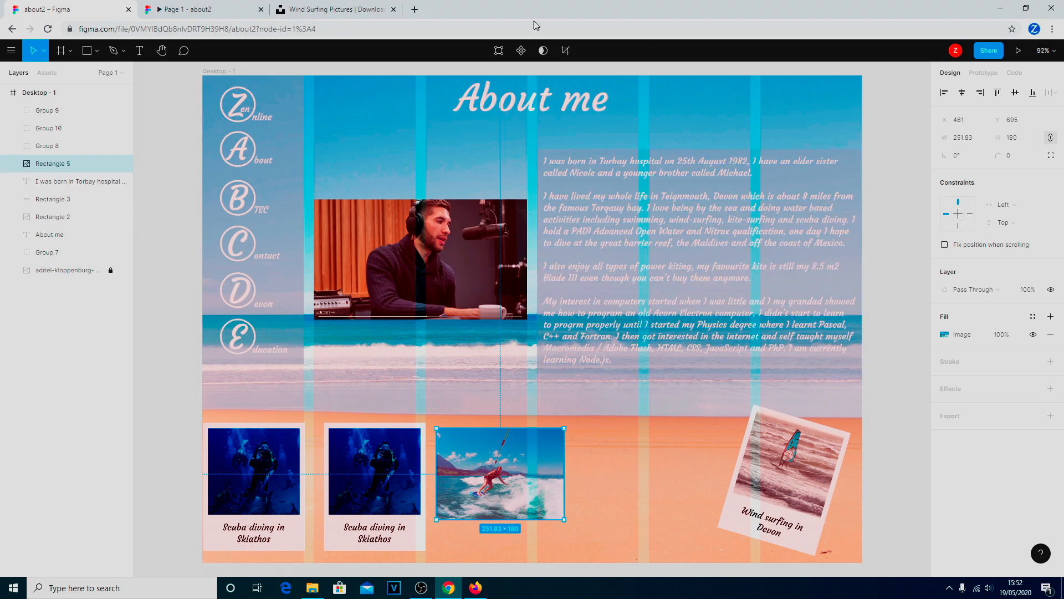
# Crop both sides of the kitesurfing photo so that it is about 200 × 180
pyautogui.click(565, 50)
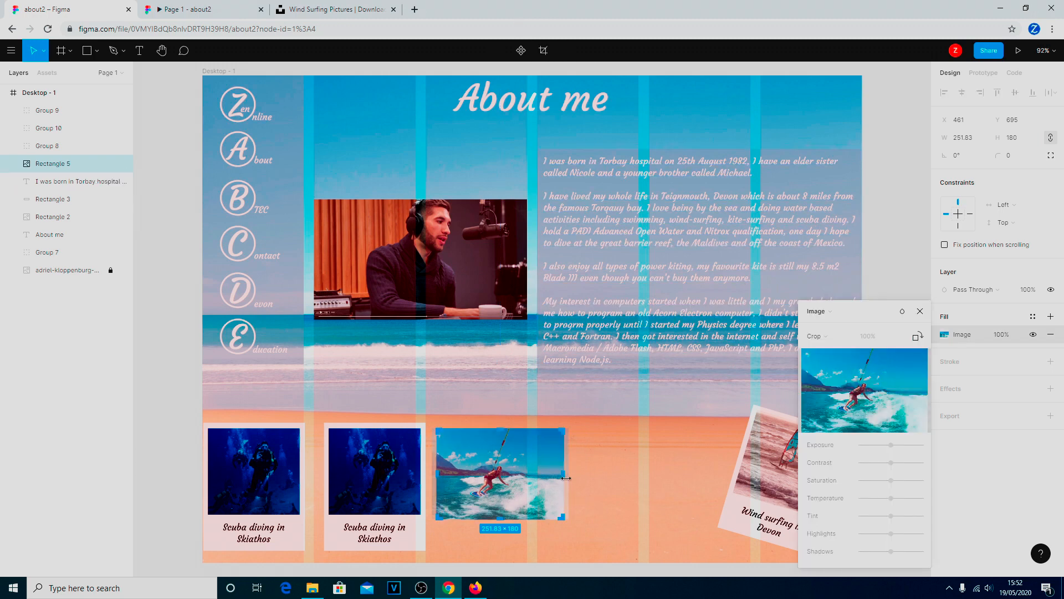
pyautogui.moveTo(565, 477); pyautogui.dragTo(546, 477)
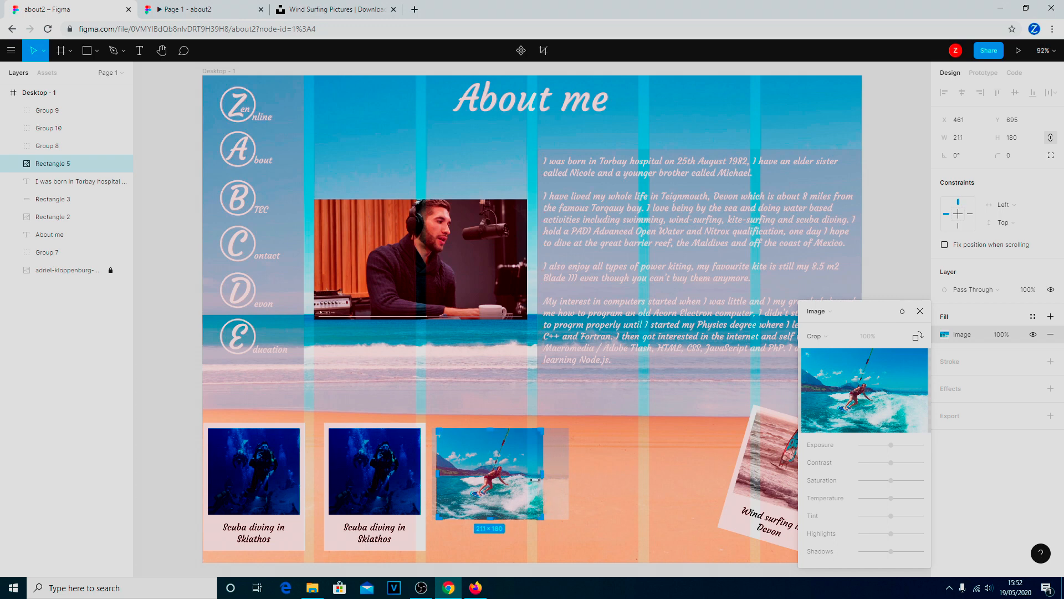
pyautogui.moveTo(436, 480); pyautogui.dragTo(442, 478)
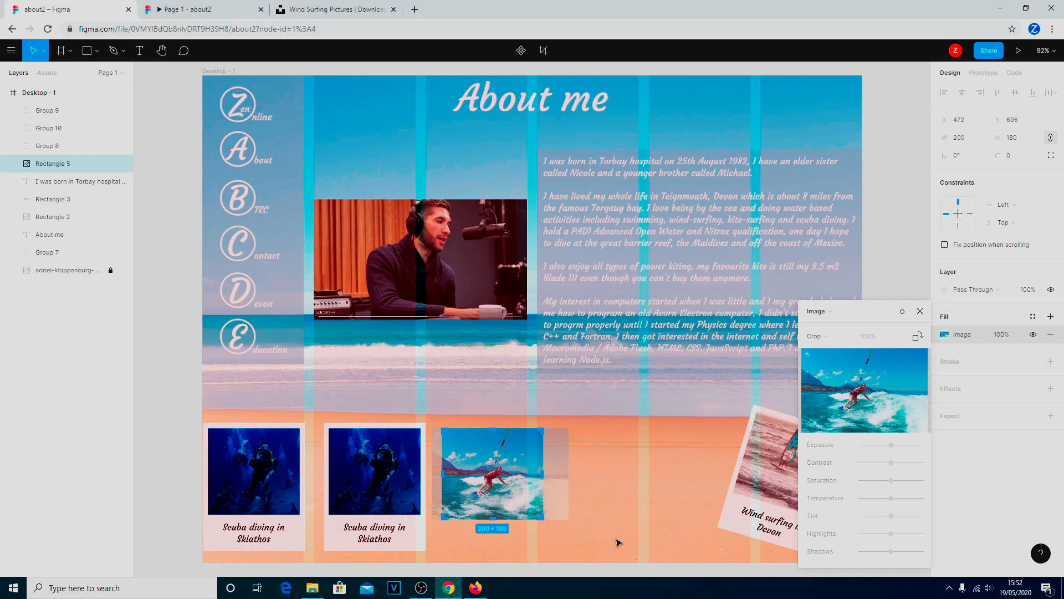
pyautogui.press('Escape')
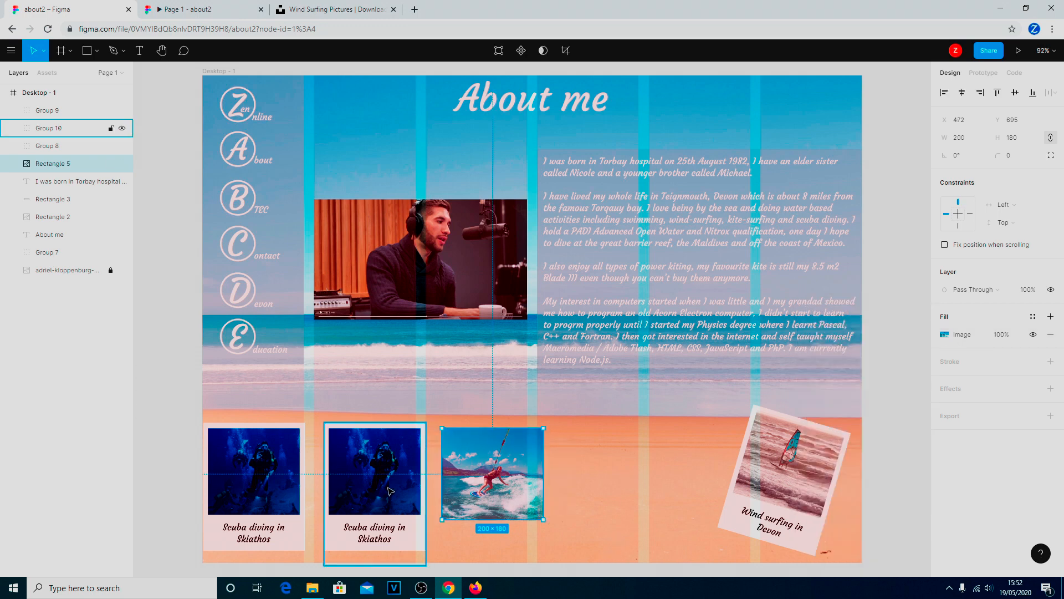
# Replace the scuba photo inside the second polaroid group with the kitesurfing photo, placed at about X 240, Y 695
pyautogui.click(367, 490)
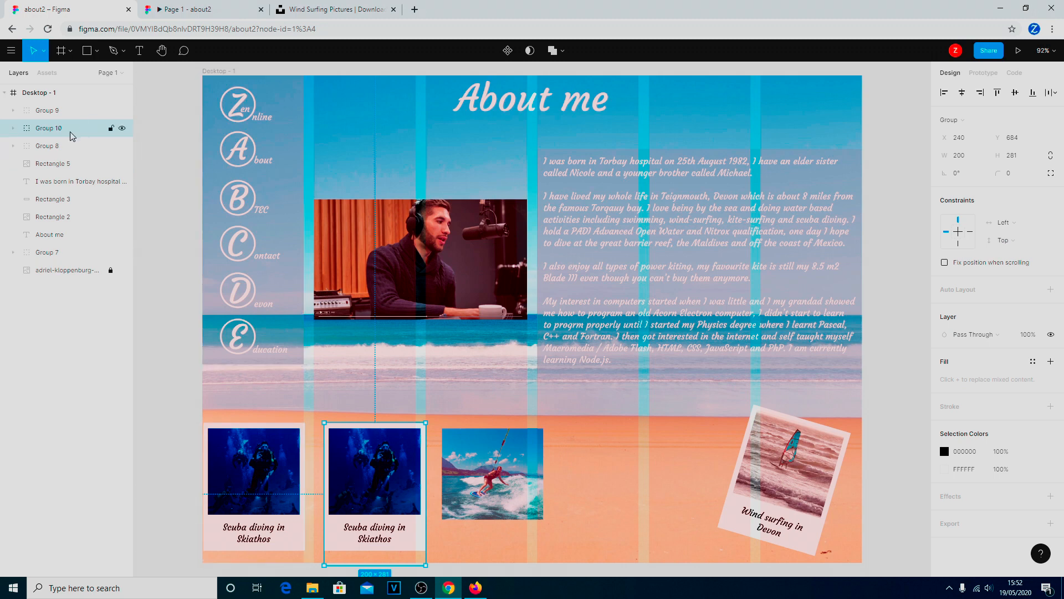
pyautogui.click(13, 128)
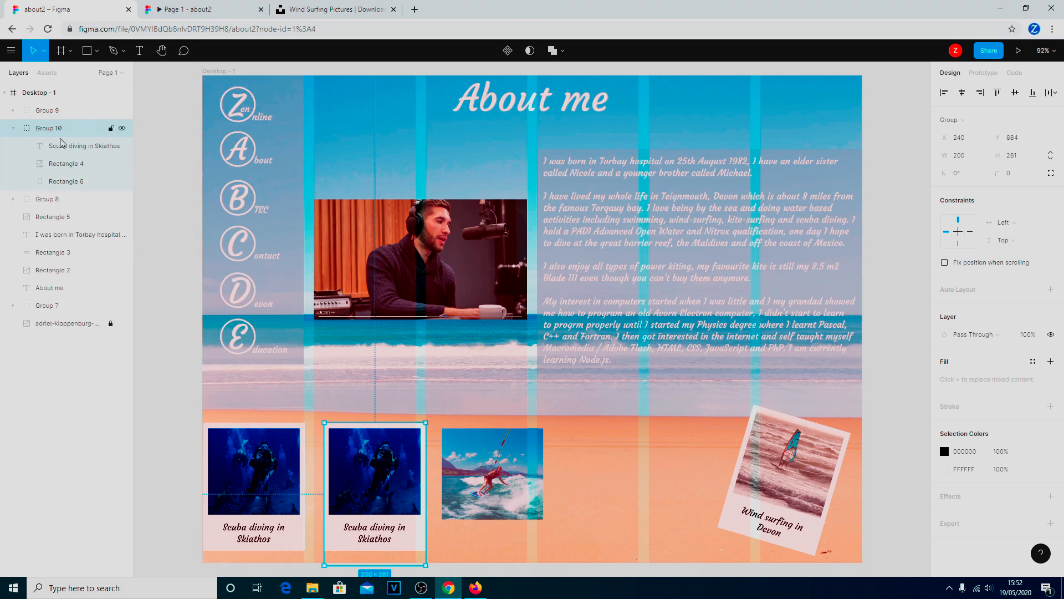
pyautogui.click(75, 167)
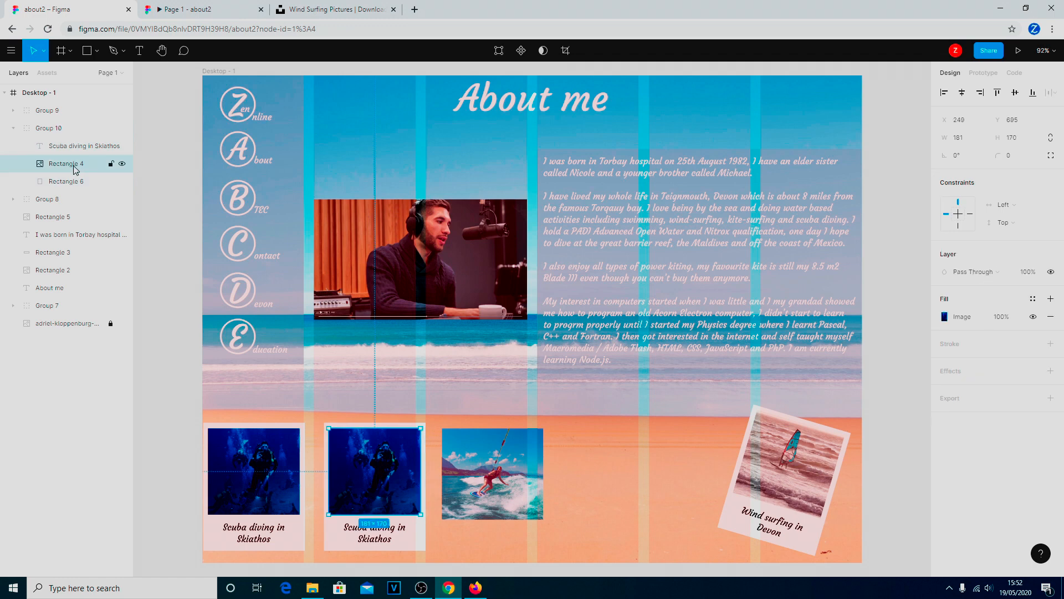
pyautogui.press('Delete')
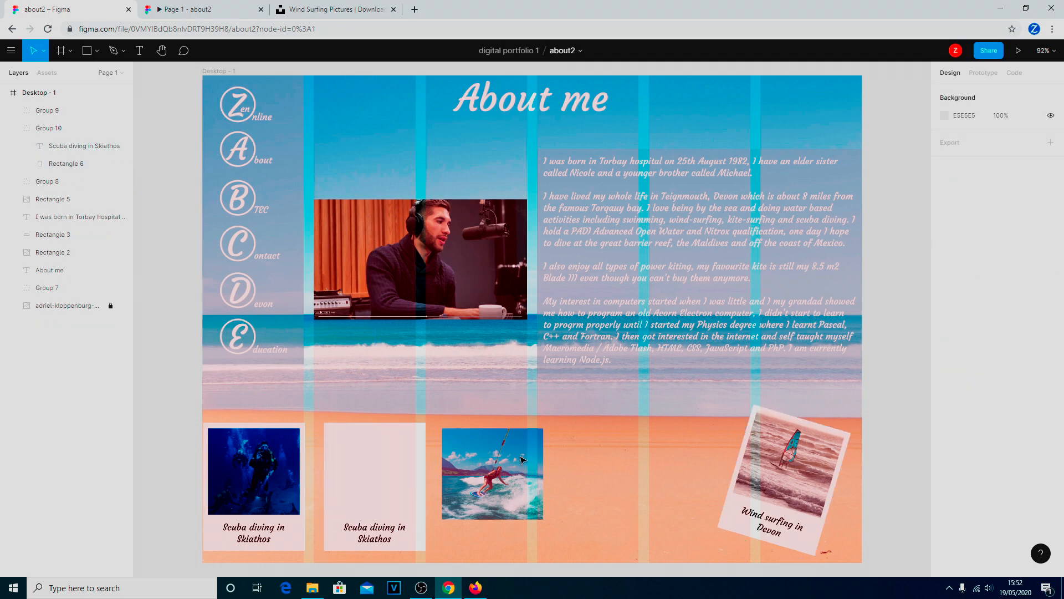
pyautogui.moveTo(53, 201); pyautogui.dragTo(52, 159)
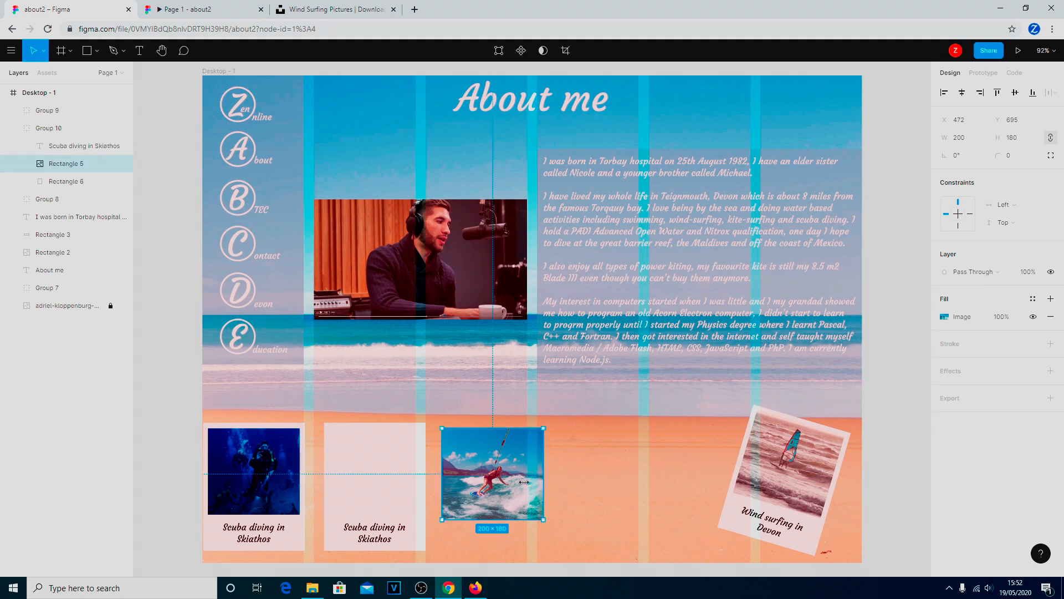
pyautogui.moveTo(473, 472); pyautogui.dragTo(373, 471)
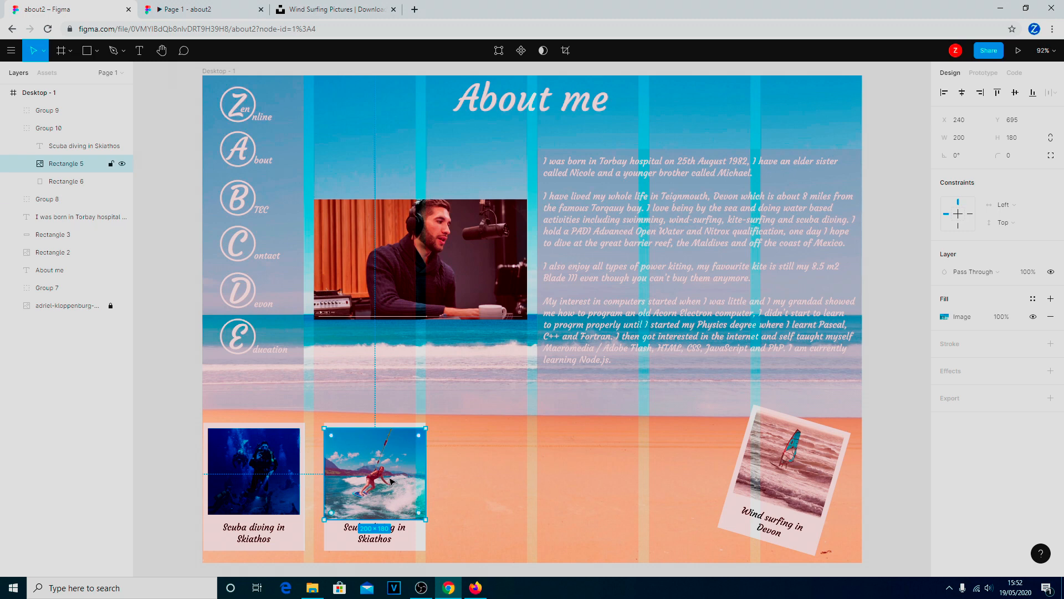
# Crop the kitesurfing photo to about 180 × 170 and centre it across the second polaroid at X 250, Y 695
pyautogui.click(565, 51)
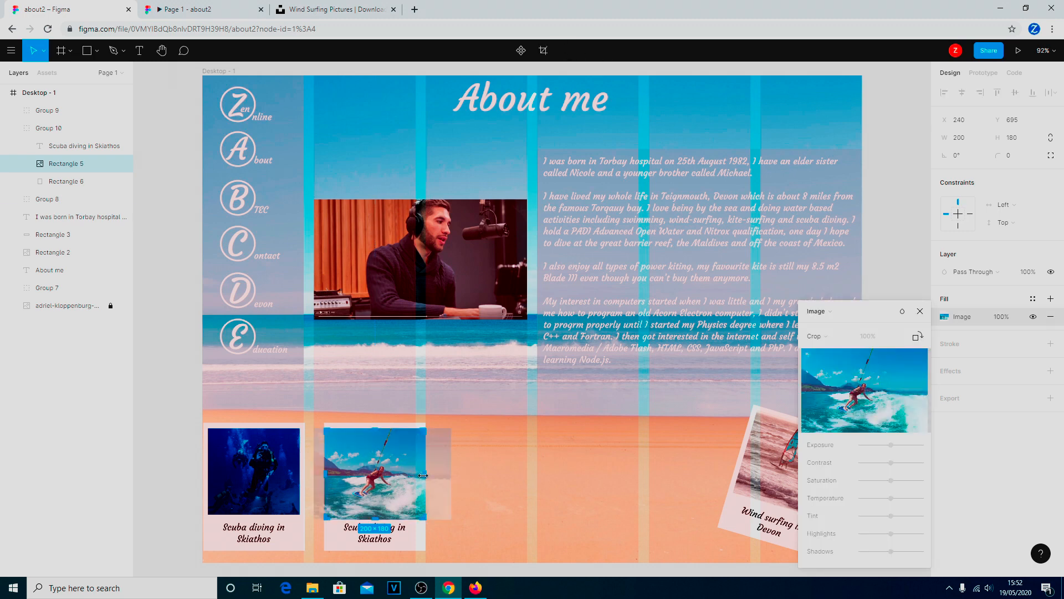
pyautogui.moveTo(422, 475); pyautogui.dragTo(417, 474)
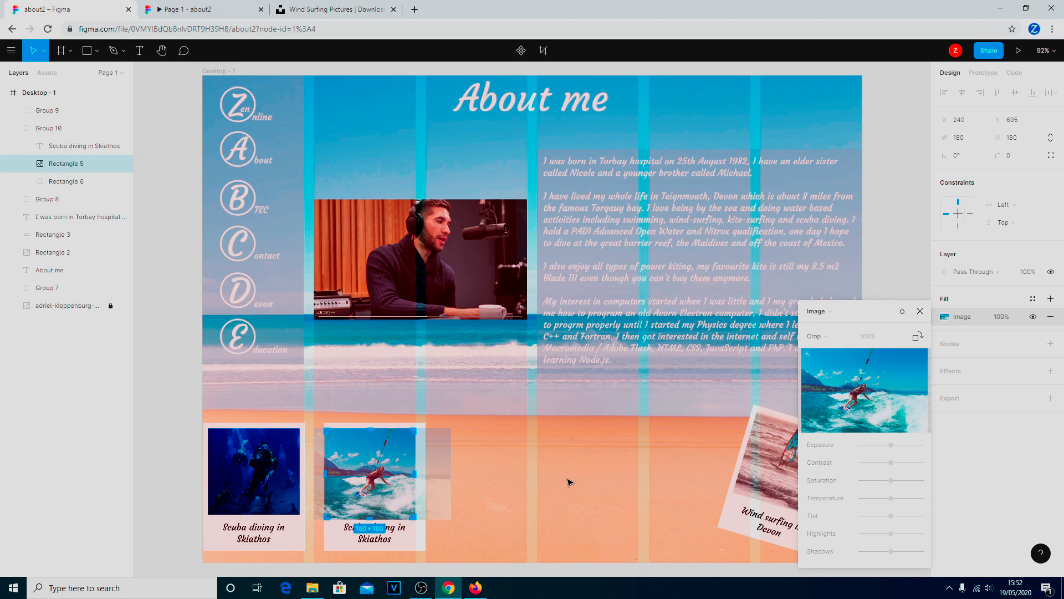
pyautogui.press('Escape')
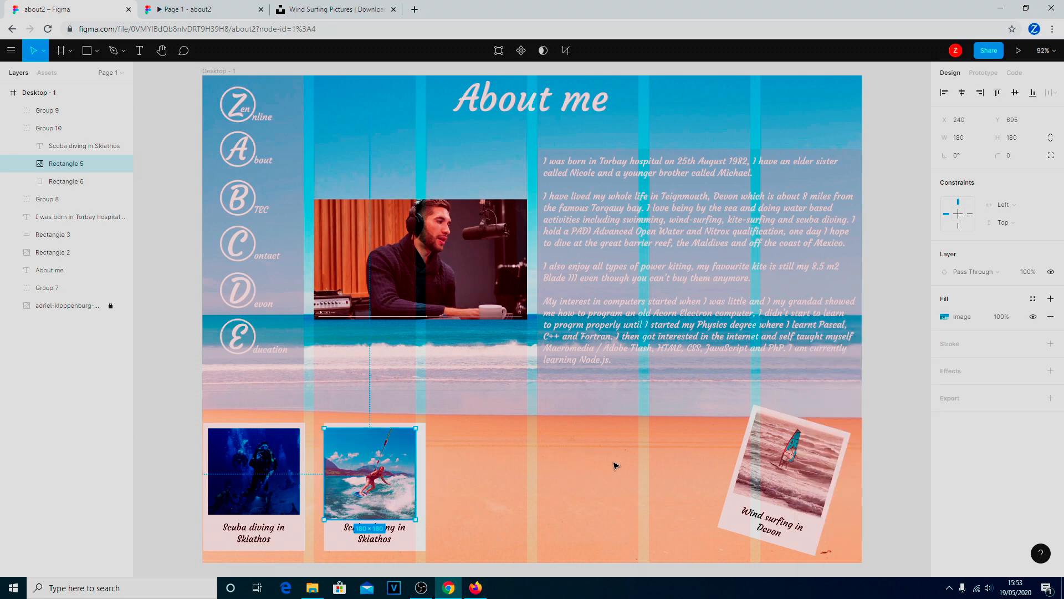
pyautogui.moveTo(365, 452); pyautogui.dragTo(370, 451)
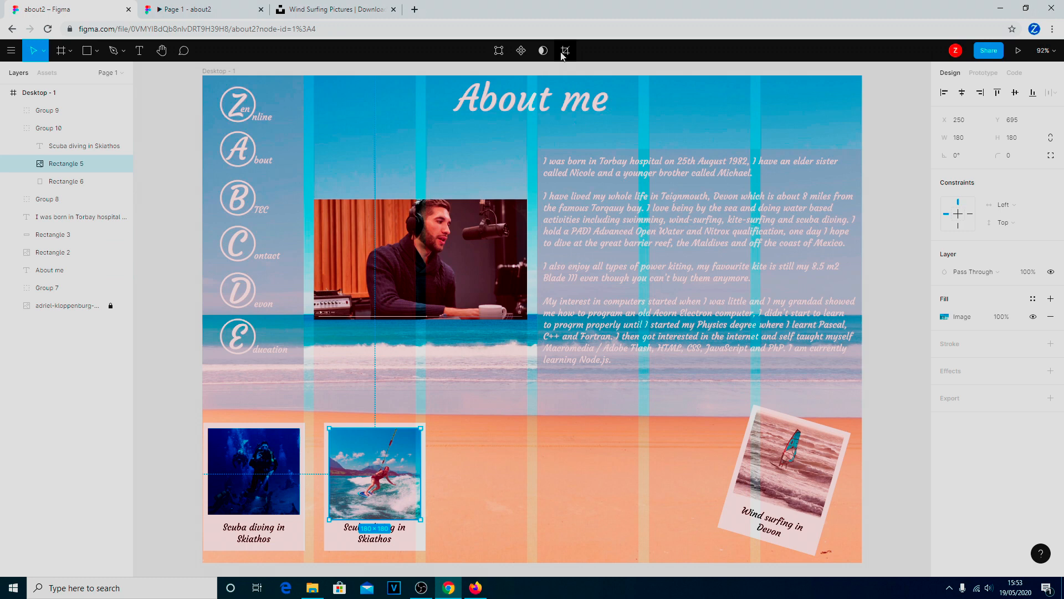
pyautogui.click(565, 50)
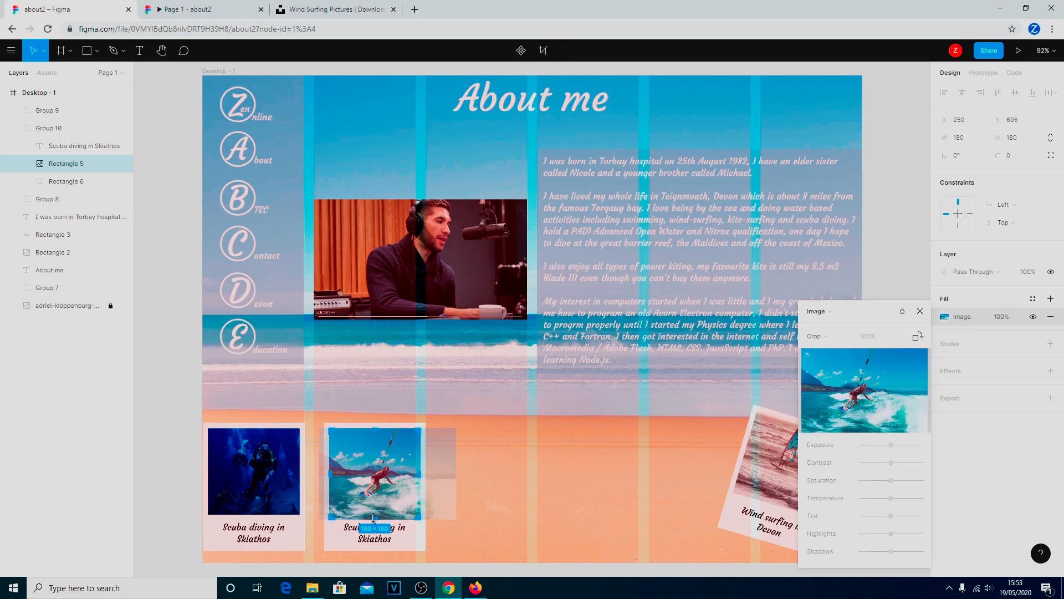
pyautogui.moveTo(373, 517); pyautogui.dragTo(374, 514)
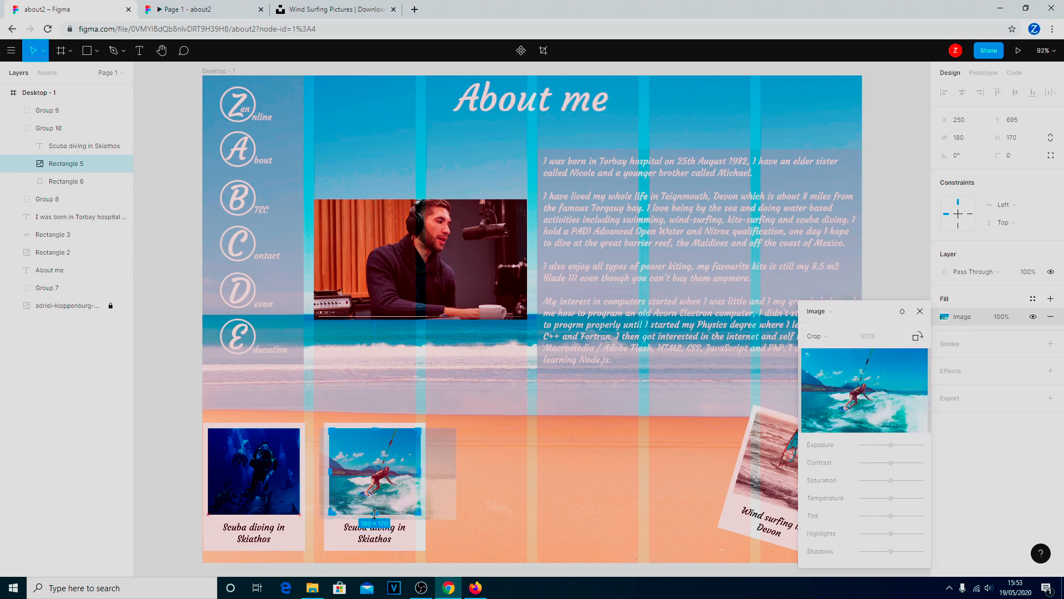
pyautogui.click(511, 531)
pyautogui.click(498, 519)
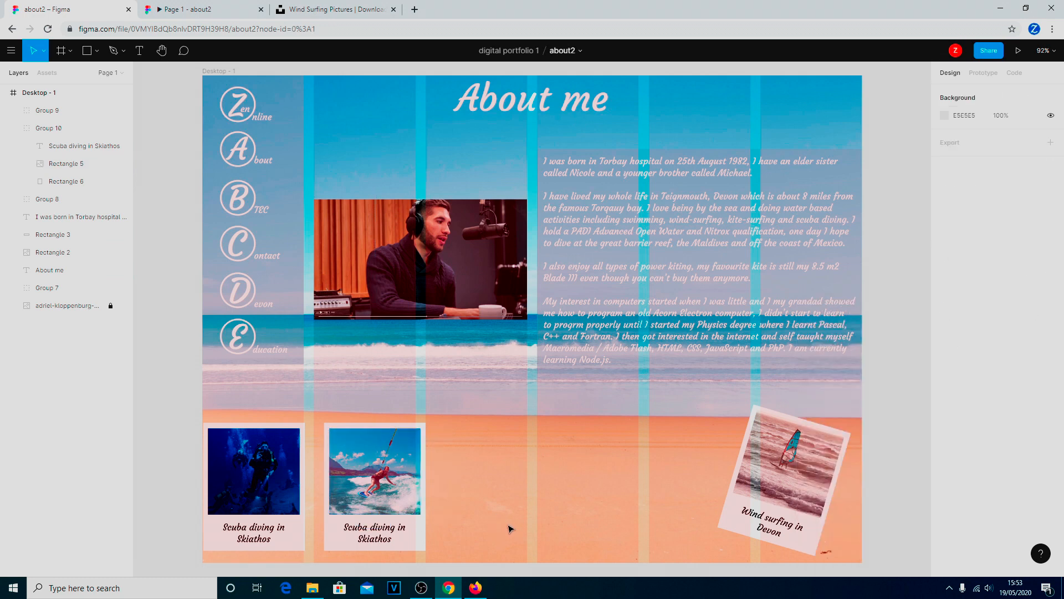
# Change the kitesurfing polaroid's caption to "Kite Surfing off Torbay" and set its text box to auto height
pyautogui.doubleClick(376, 537)
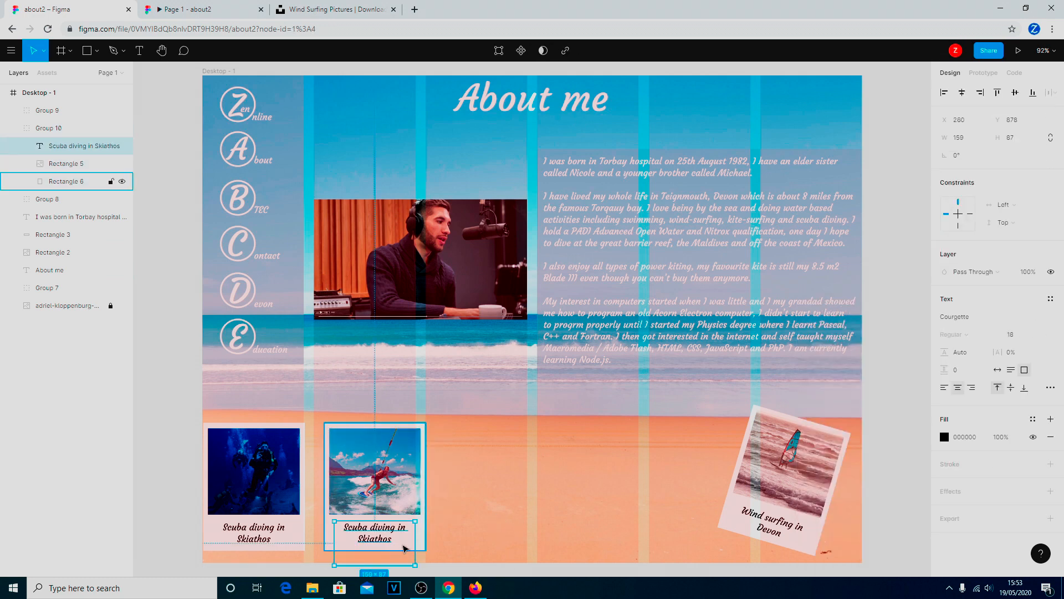
pyautogui.doubleClick(393, 536)
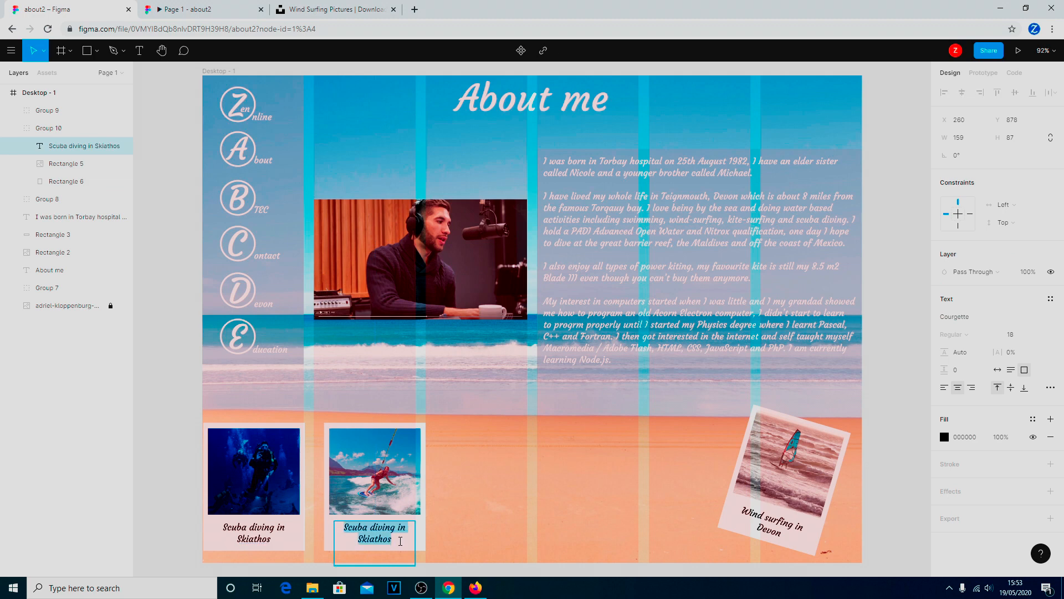
pyautogui.write('Kite Surfin')
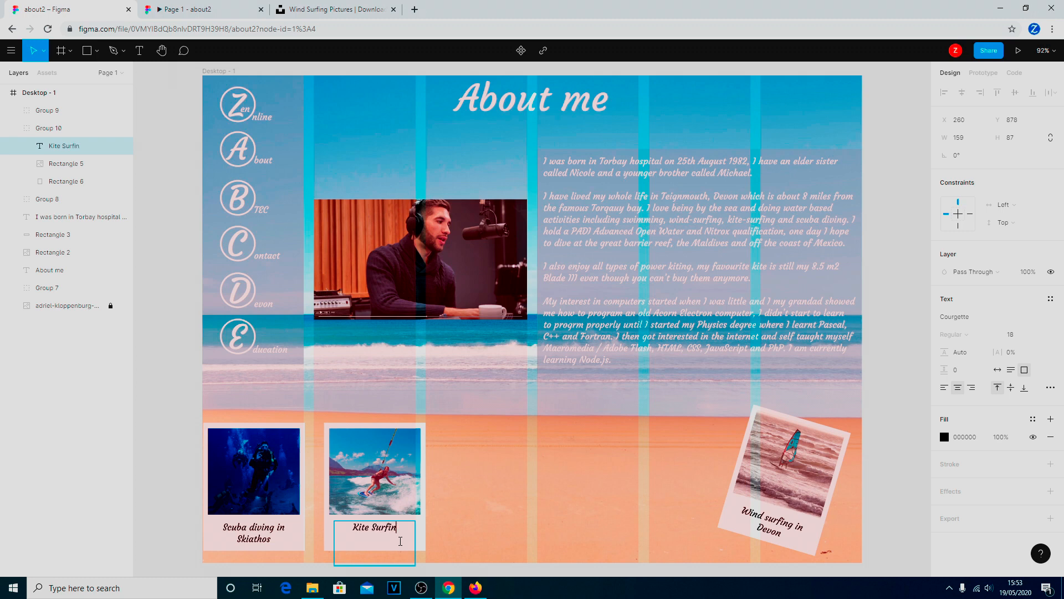
pyautogui.write('g off Torbay')
pyautogui.press('Escape')
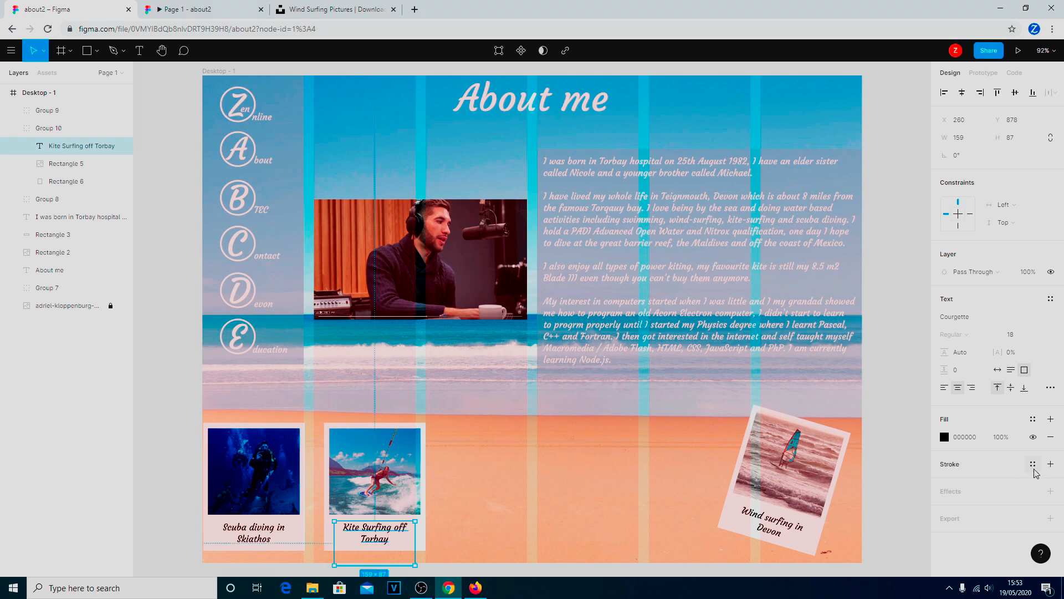
pyautogui.click(1012, 370)
pyautogui.press('Escape')
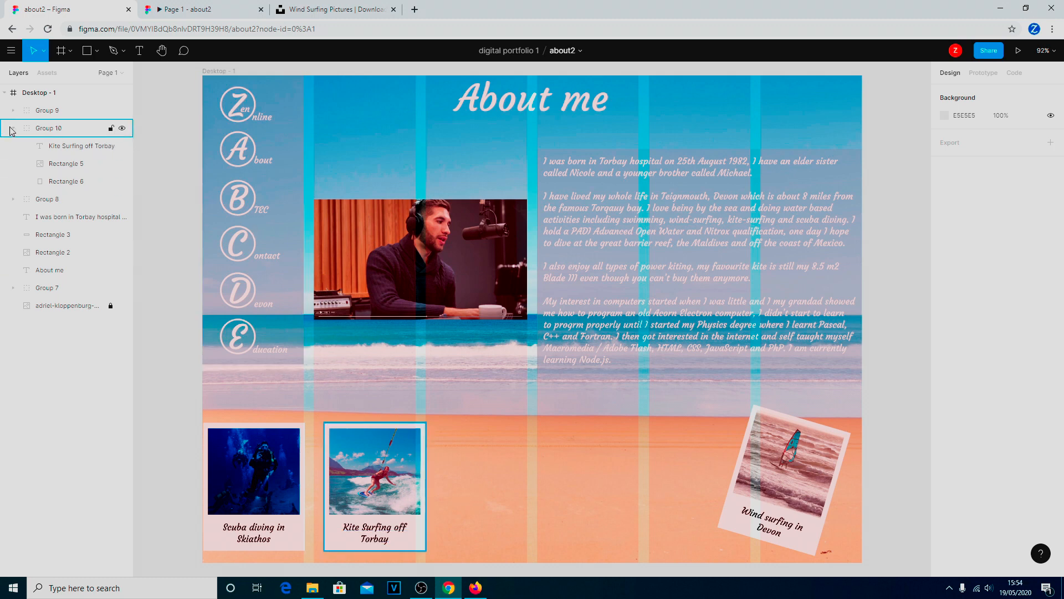
# Spread the kitesurfing and scuba polaroids apart, with the scuba one at about X 87, Y 608, and tilt the scuba polaroid counterclockwise
pyautogui.moveTo(375, 477); pyautogui.dragTo(544, 452)
pyautogui.click(285, 467)
pyautogui.moveTo(284, 467); pyautogui.dragTo(327, 428)
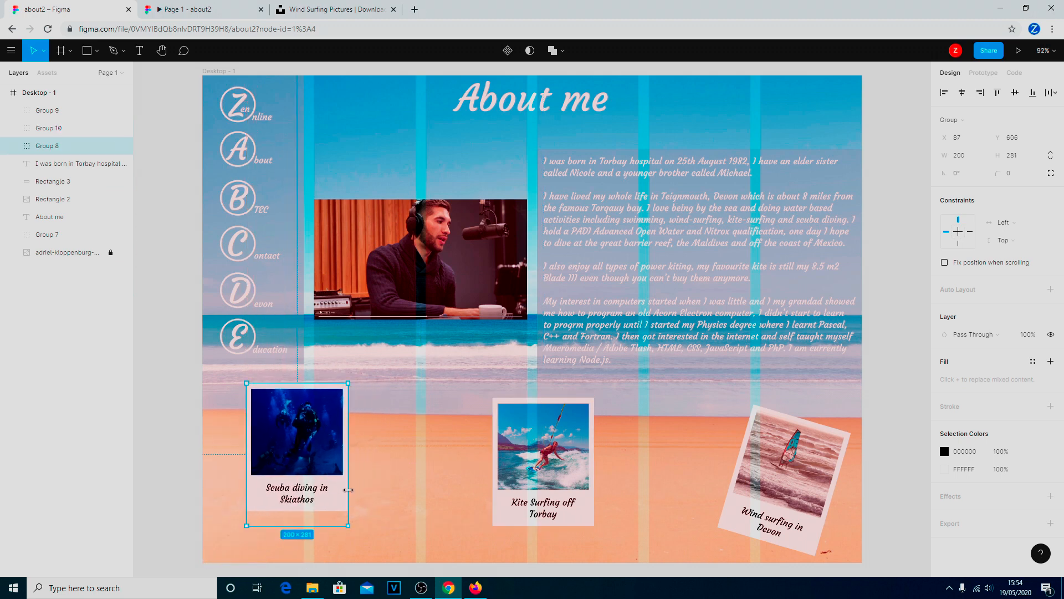
pyautogui.moveTo(351, 524); pyautogui.dragTo(377, 518)
# Tilt the kitesurfing polaroid slightly clockwise and place it between the scuba and windsurfing polaroids
pyautogui.moveTo(498, 524); pyautogui.dragTo(423, 500)
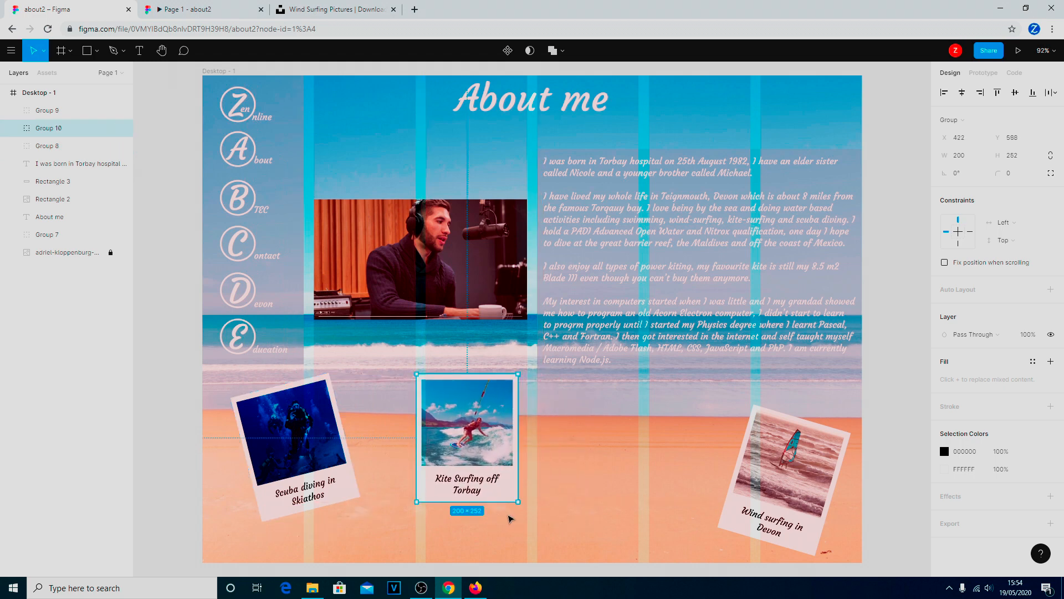
pyautogui.moveTo(523, 505); pyautogui.dragTo(508, 515)
pyautogui.moveTo(498, 461); pyautogui.dragTo(528, 470)
# Move the windsurfing polaroid to about X 1003, Y 603 and view the finished page in the prototype preview
pyautogui.click(785, 492)
pyautogui.moveTo(786, 492); pyautogui.dragTo(741, 468)
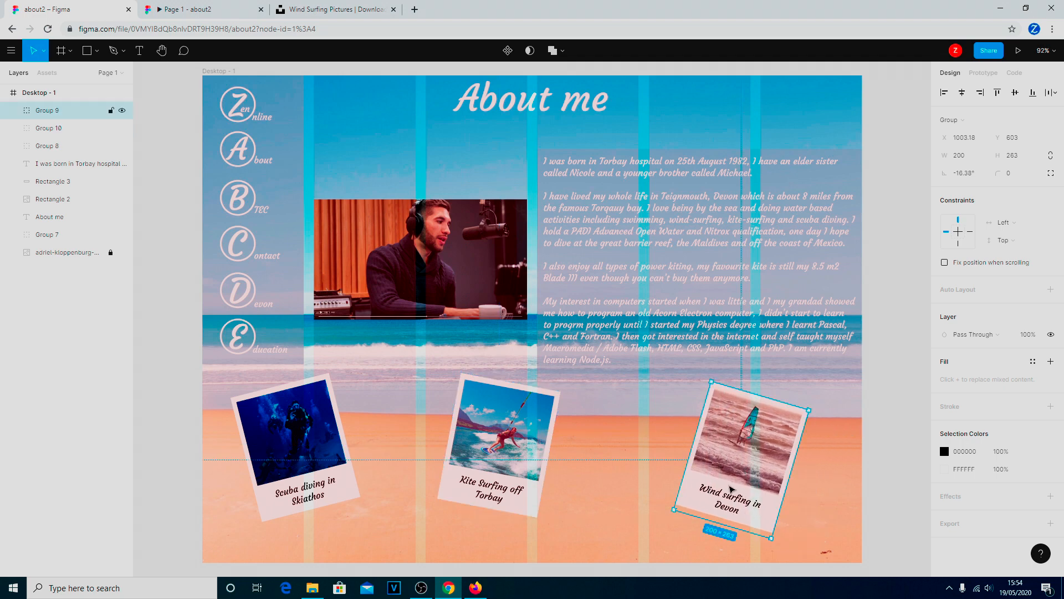
pyautogui.click(196, 9)
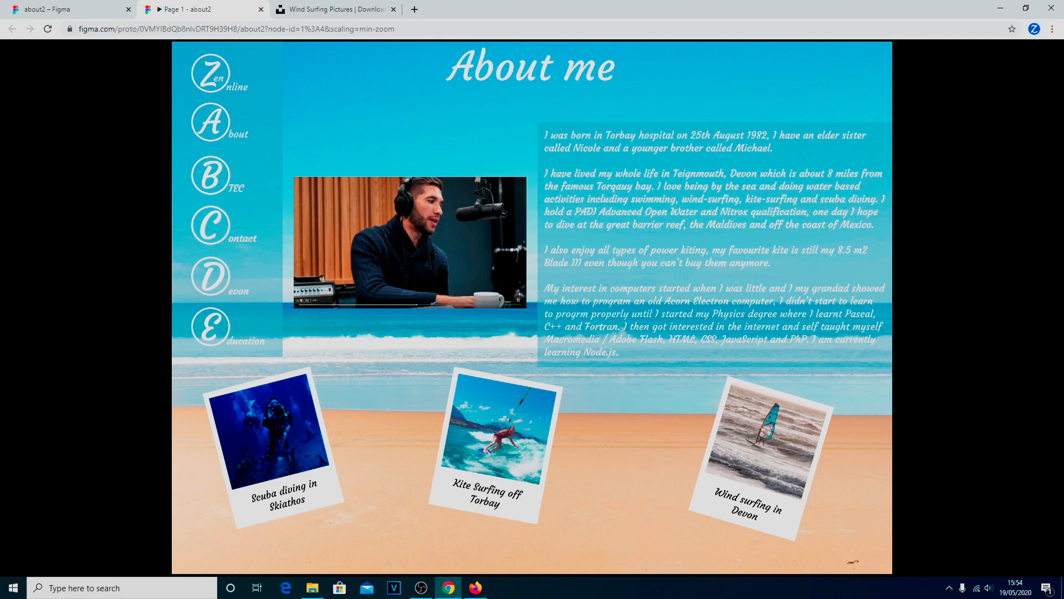
pyautogui.hotkey('alt', 'Tab')
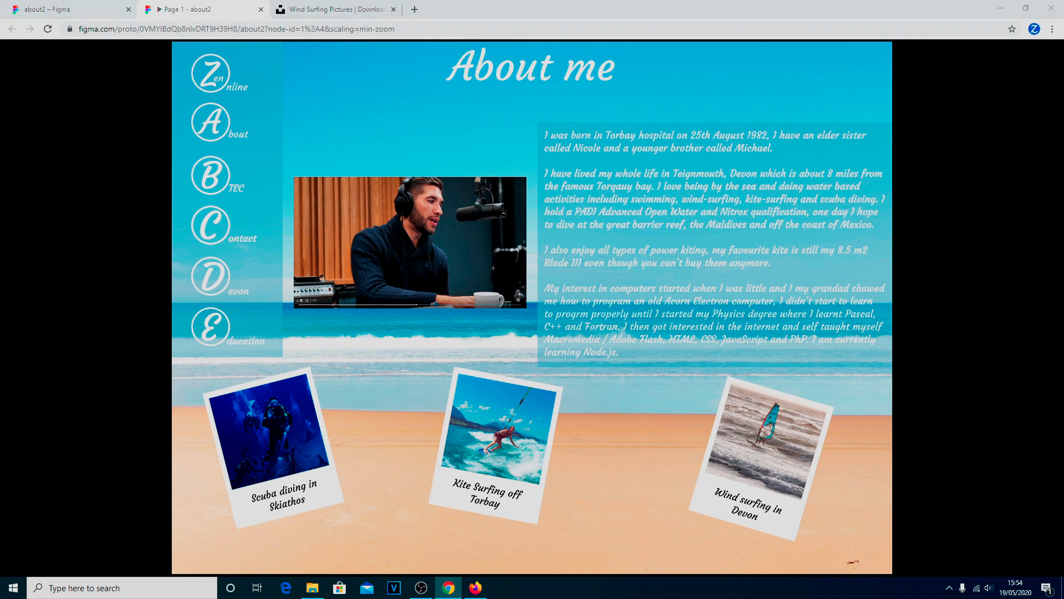